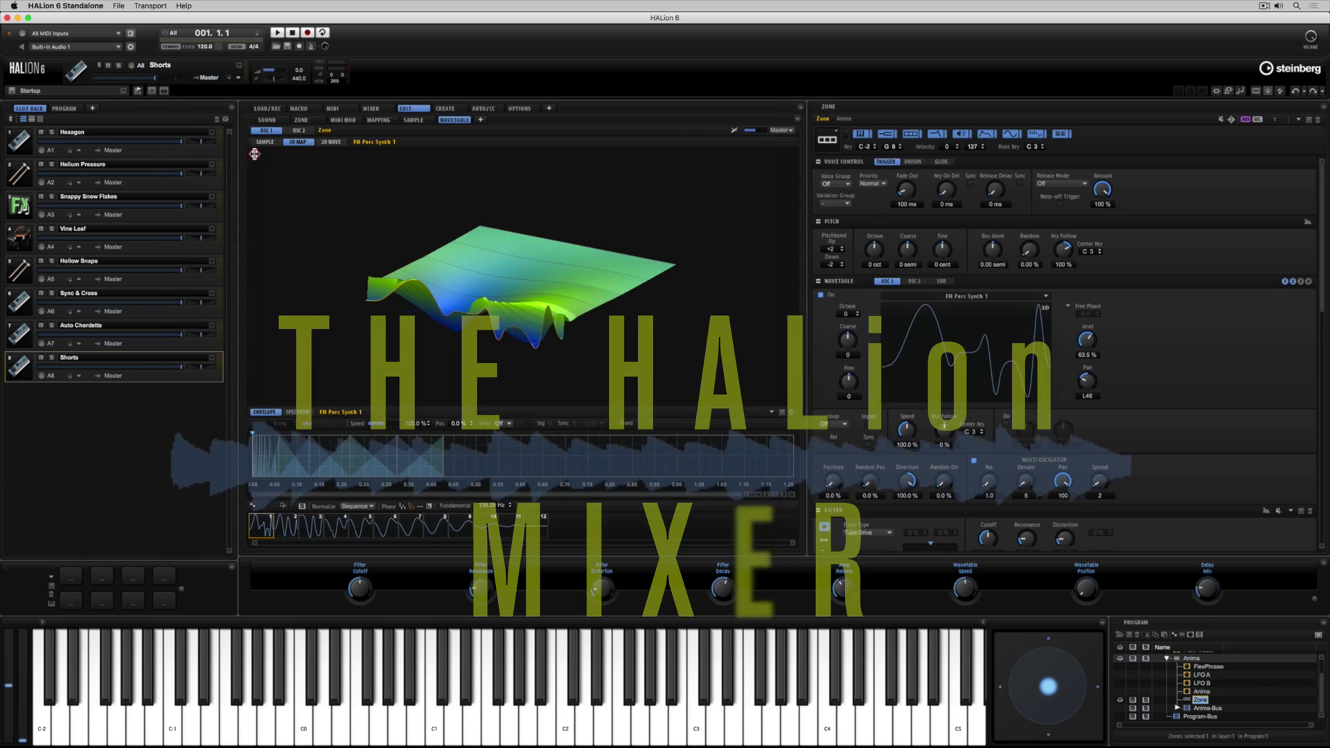
Widen the Slot Rack to show more of the loaded program slots
left_click_drag(254, 154, 310, 158)
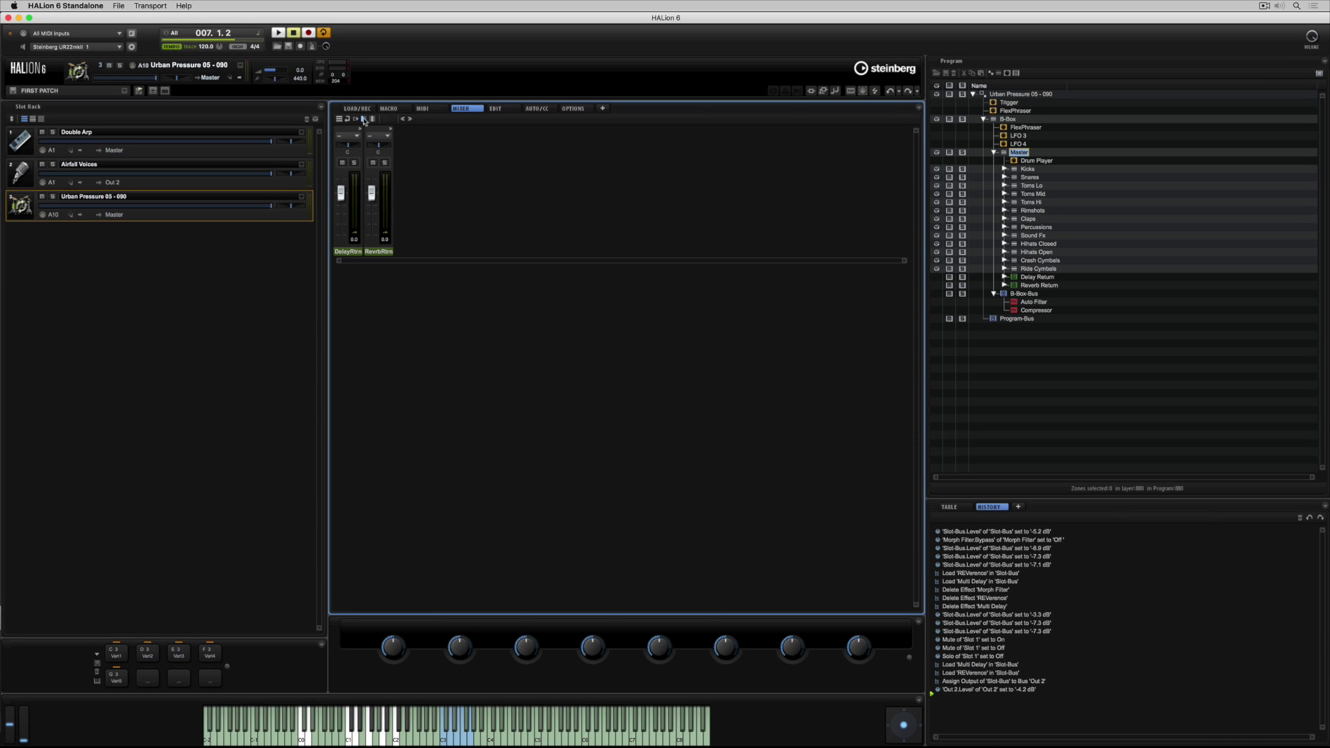
Show depending bus channels and select Urban Pressure 05 - 090 in the Program Tree
left_click(372, 119)
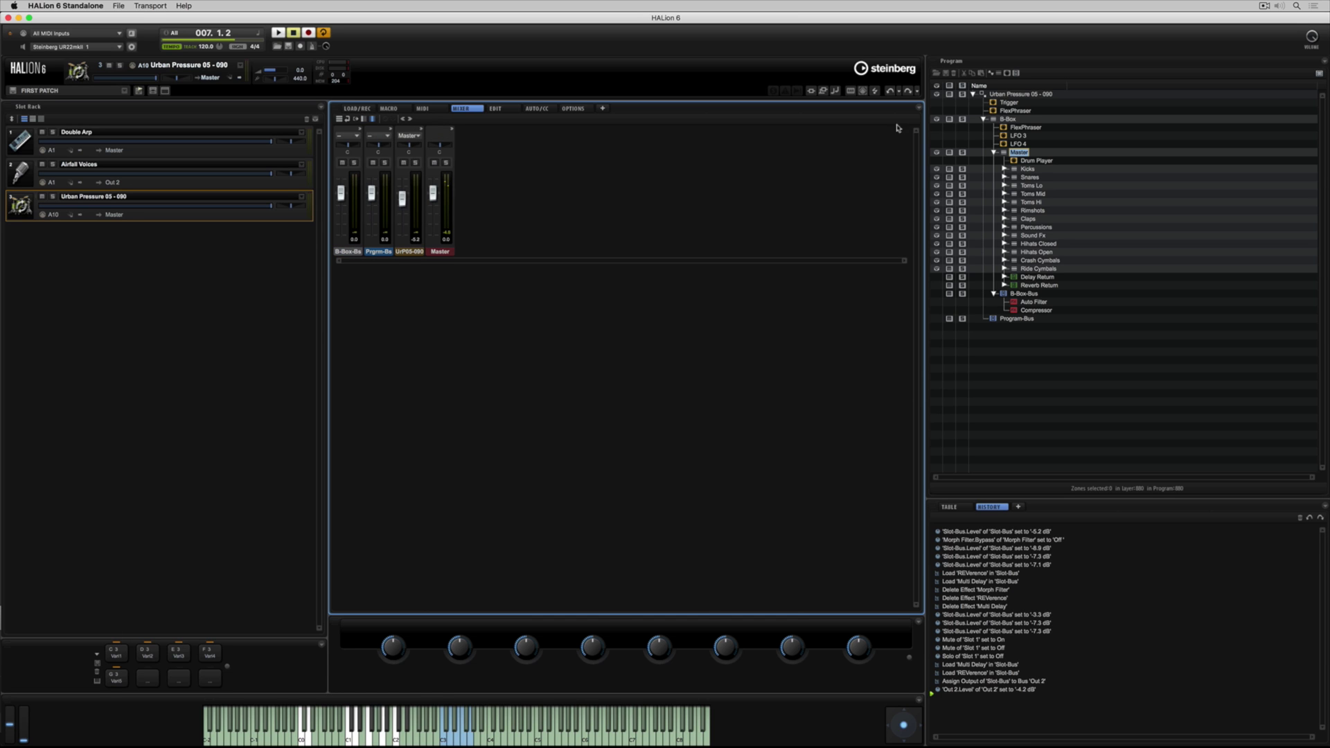
left_click(1002, 95)
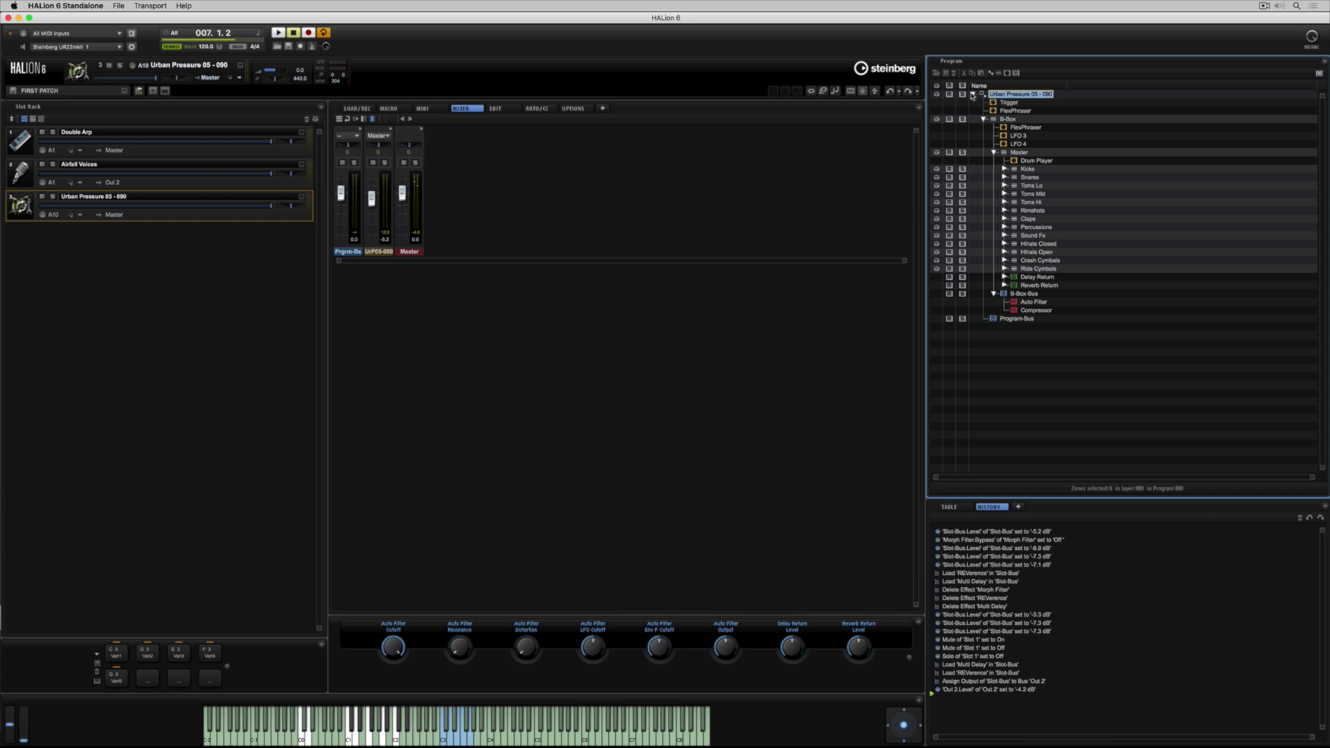
left_click(972, 94)
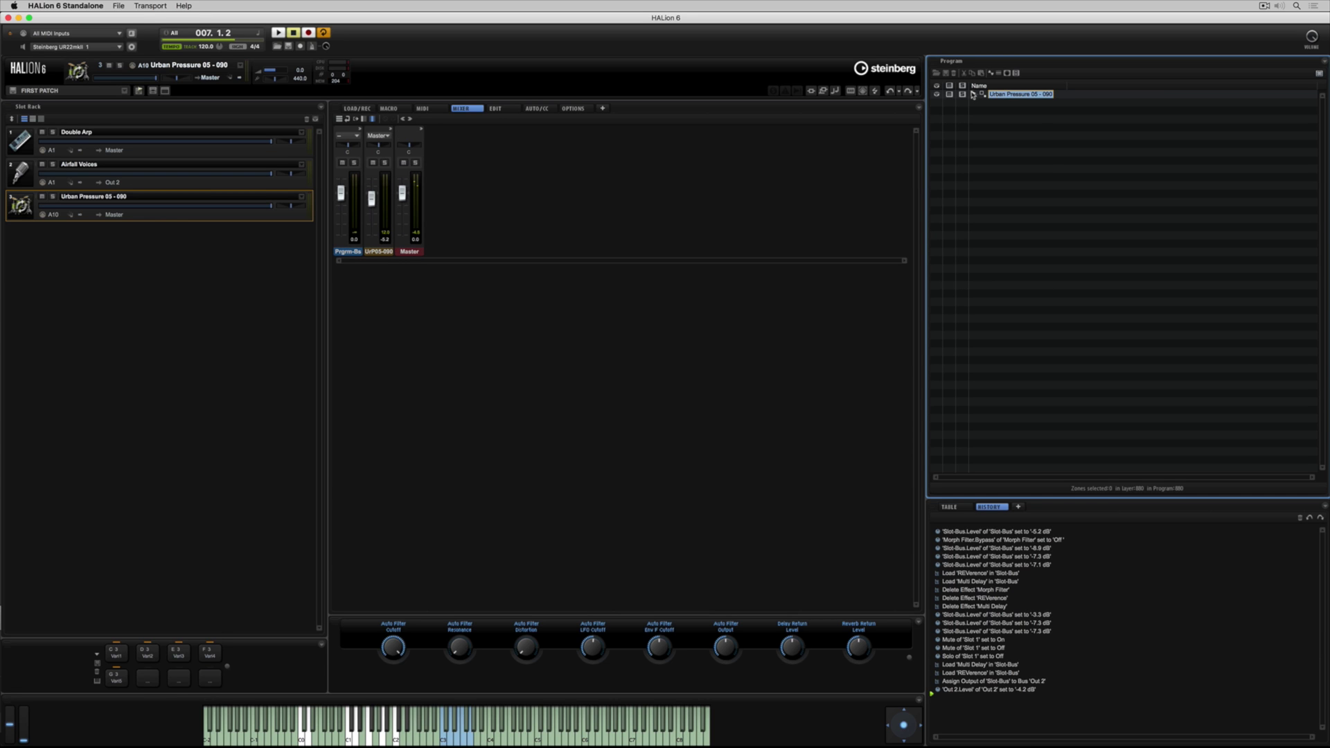
left_click(973, 94)
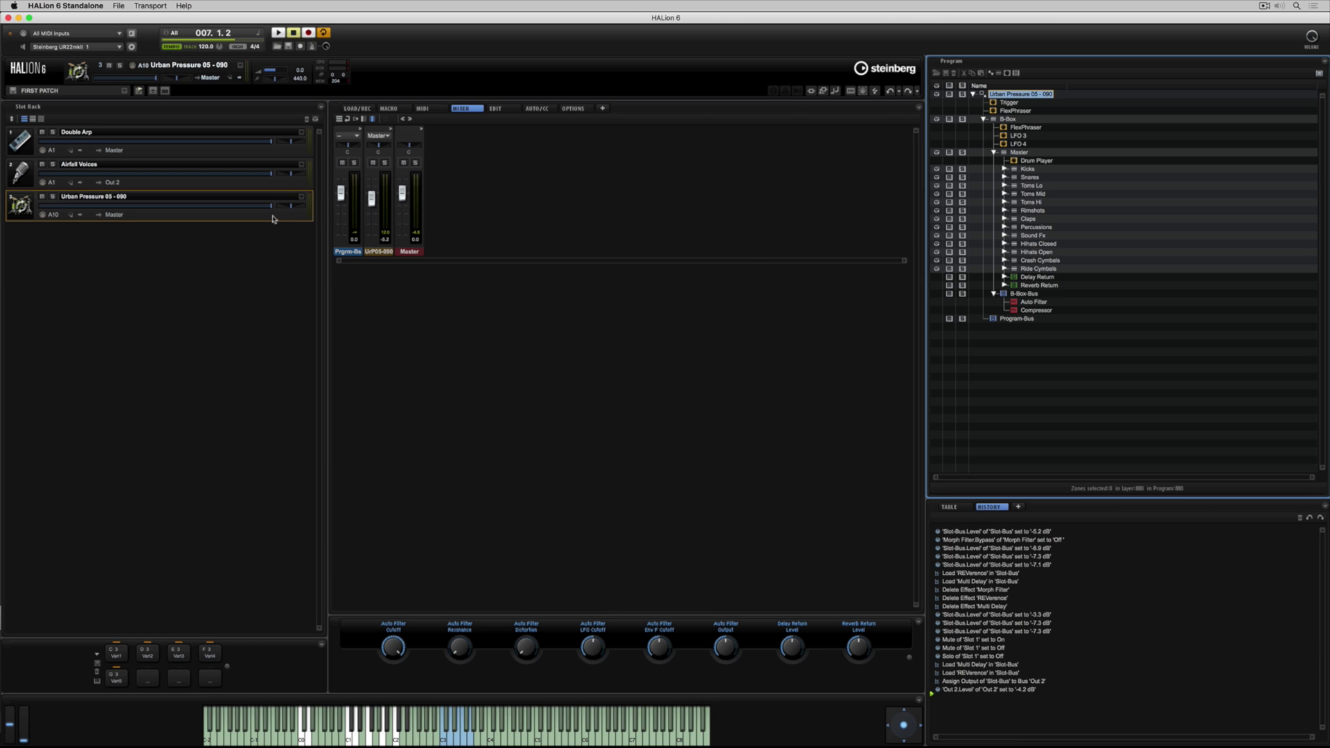
left_click(391, 133)
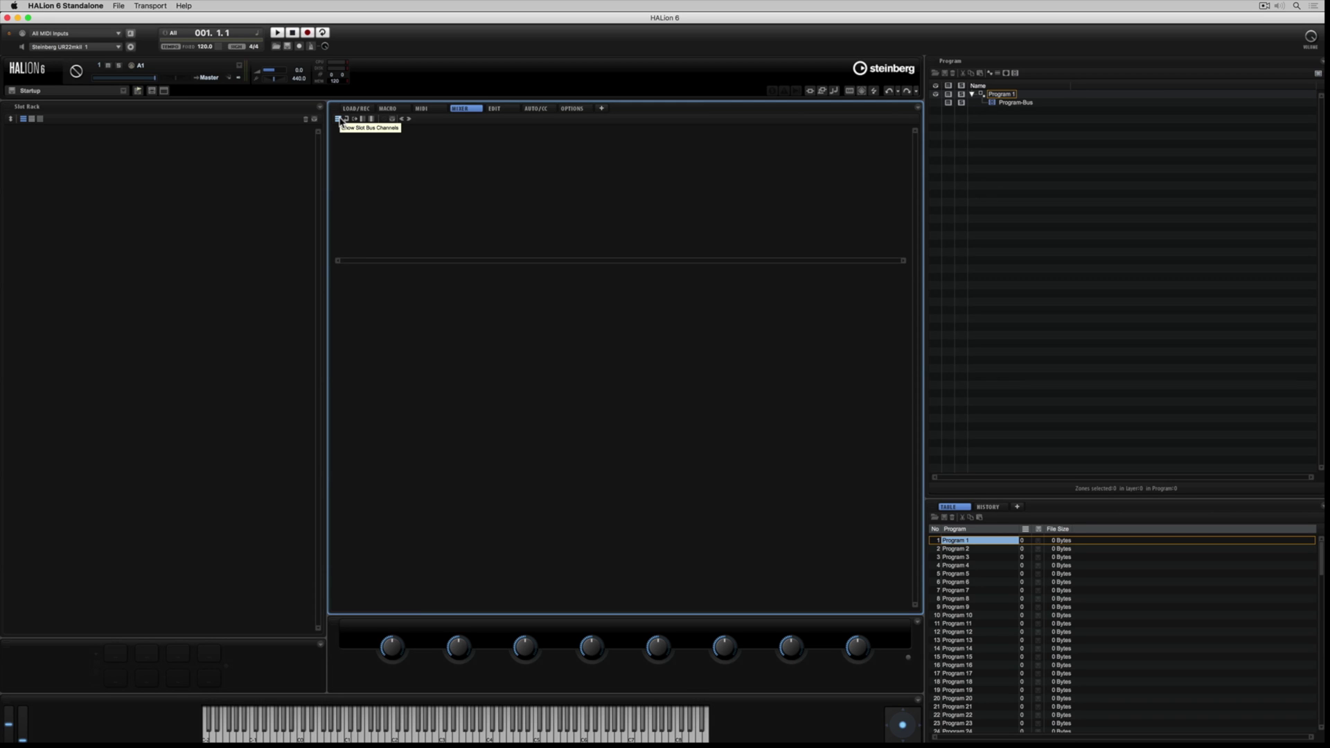
Show the AUX FX 1–4 bus channels in the mixer
left_click(189, 160)
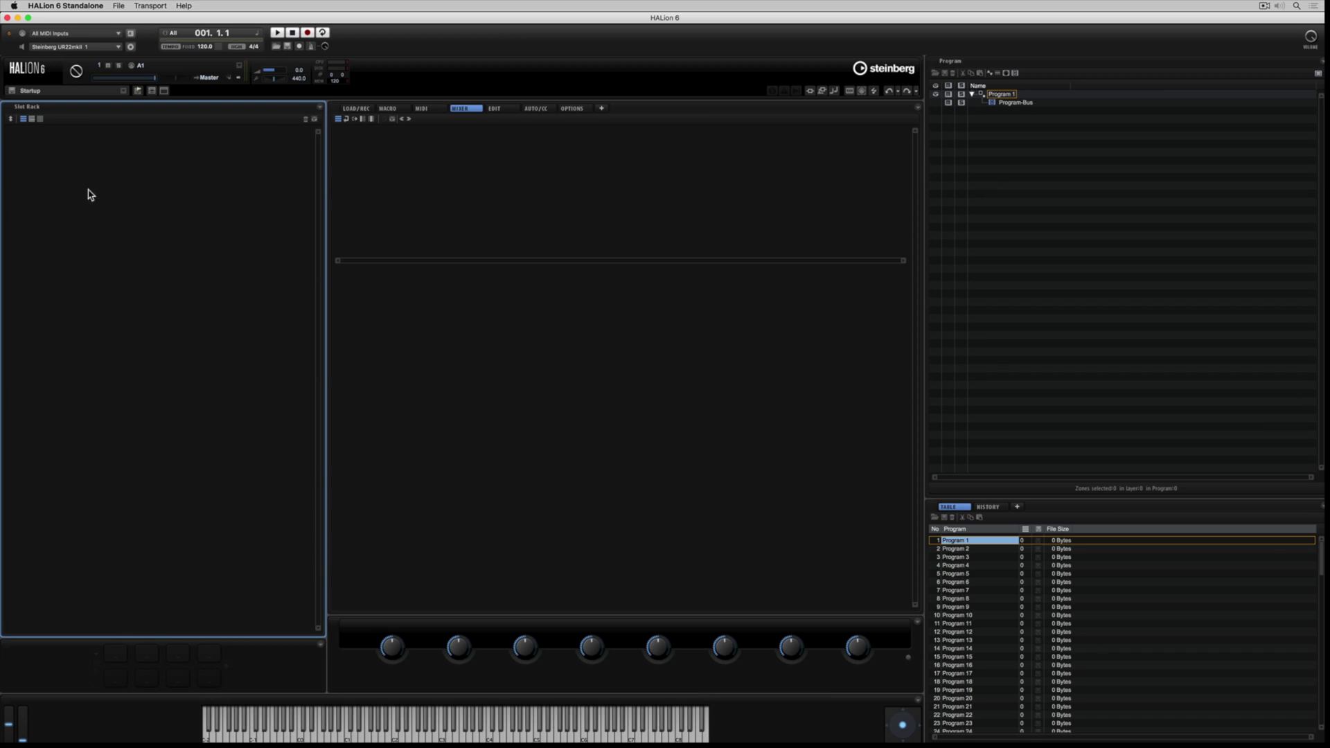
left_click(347, 121)
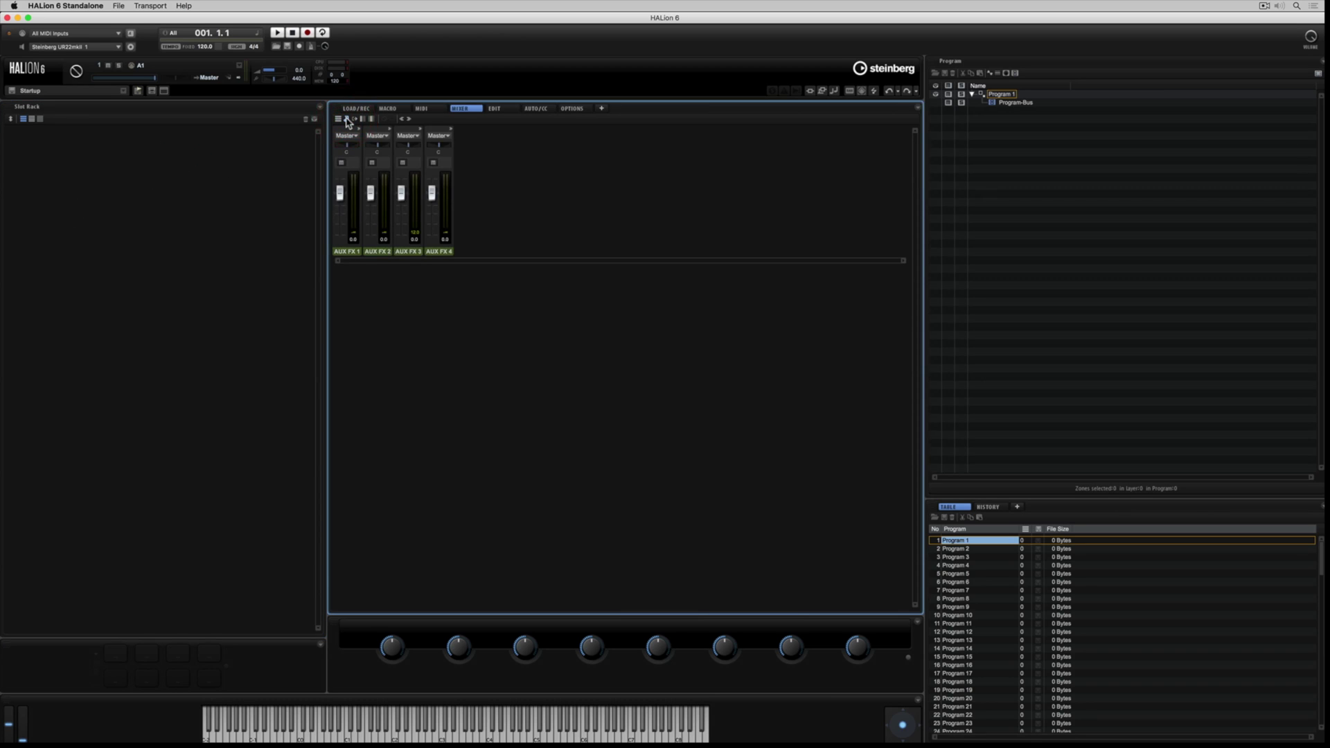
left_click(347, 136)
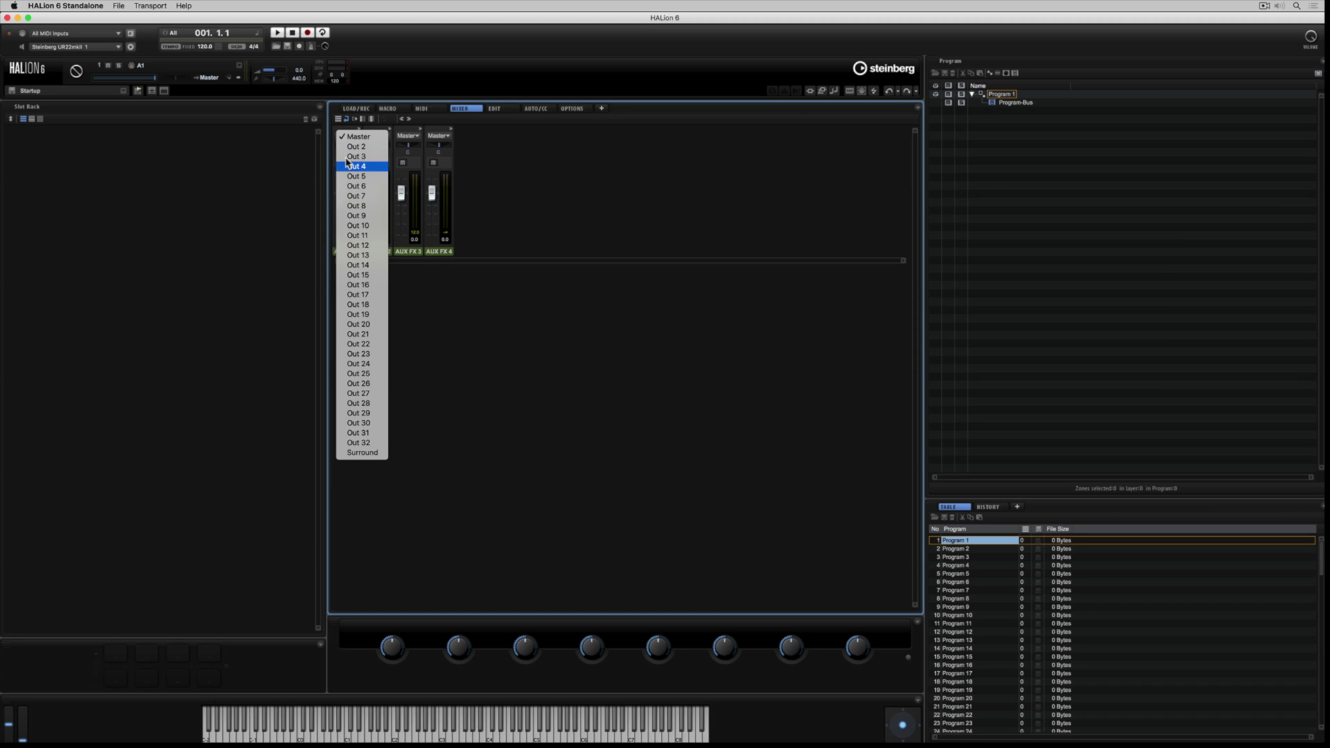
left_click(349, 138)
left_click(378, 136)
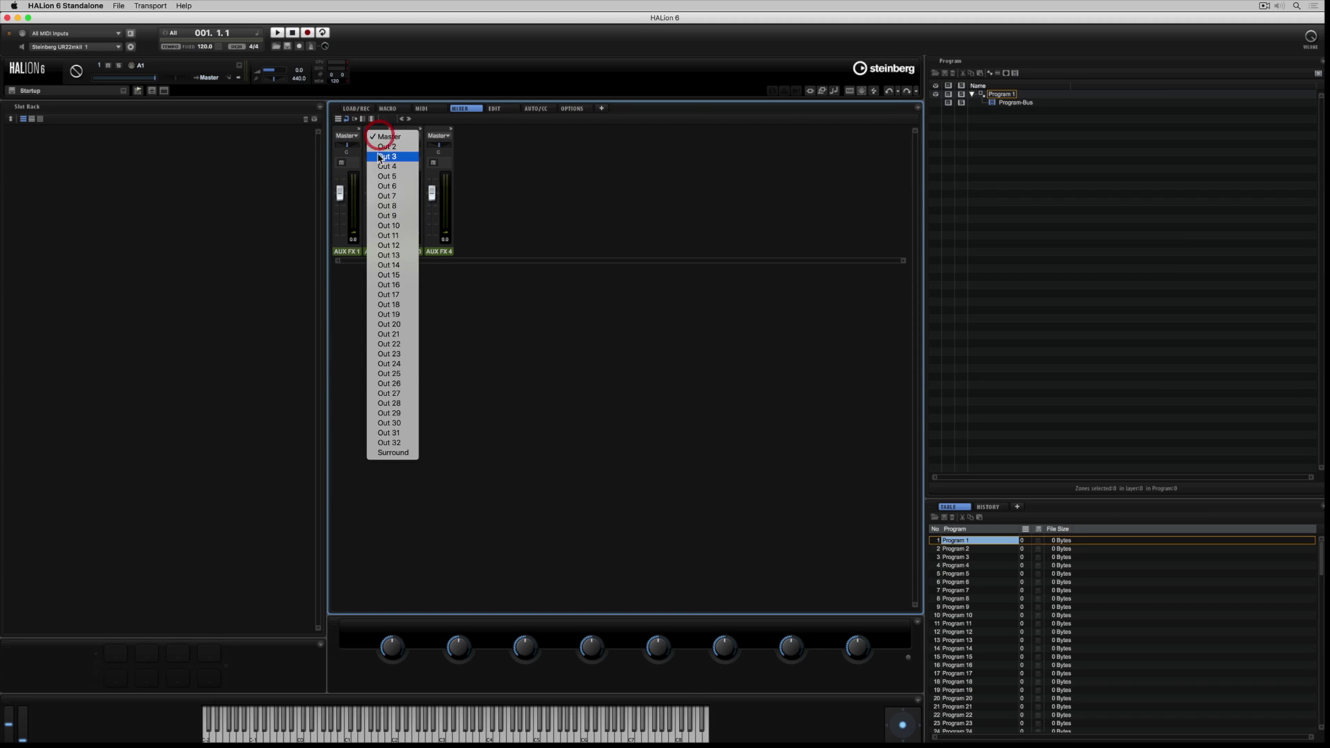
left_click(381, 138)
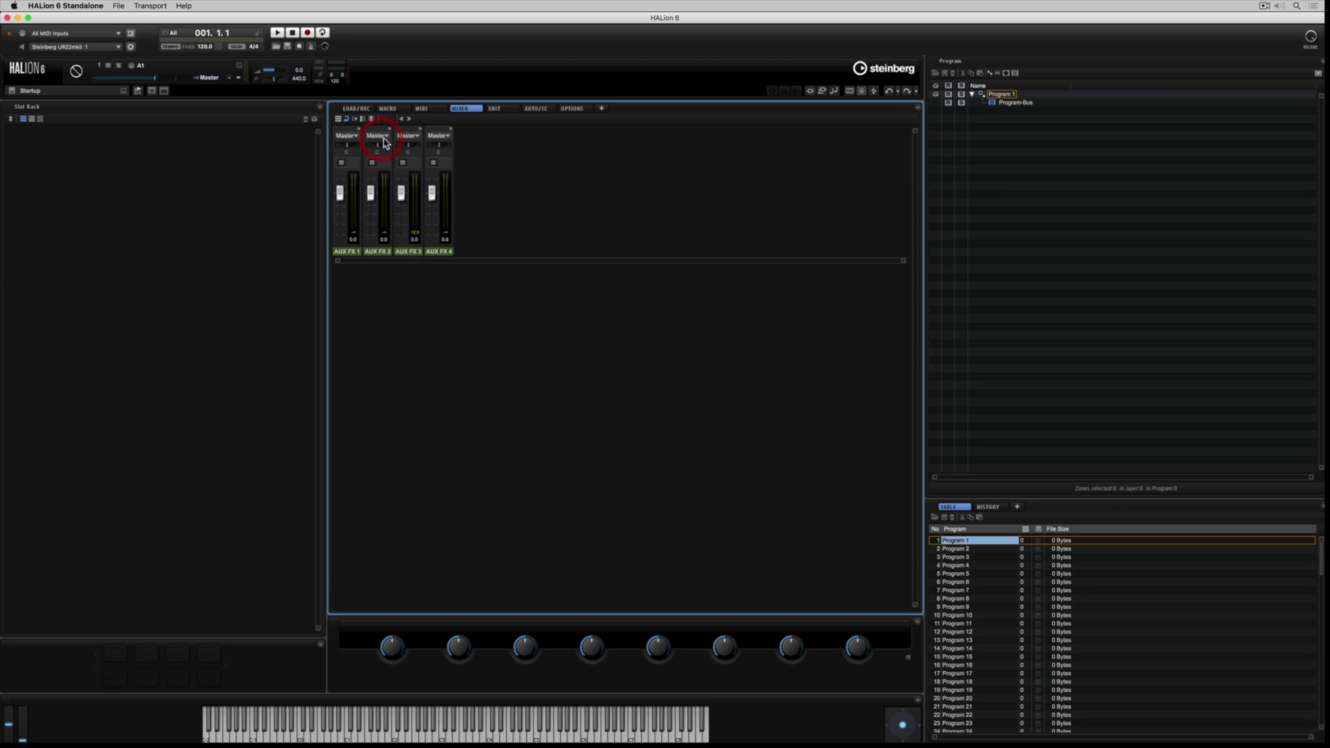
left_click(409, 121)
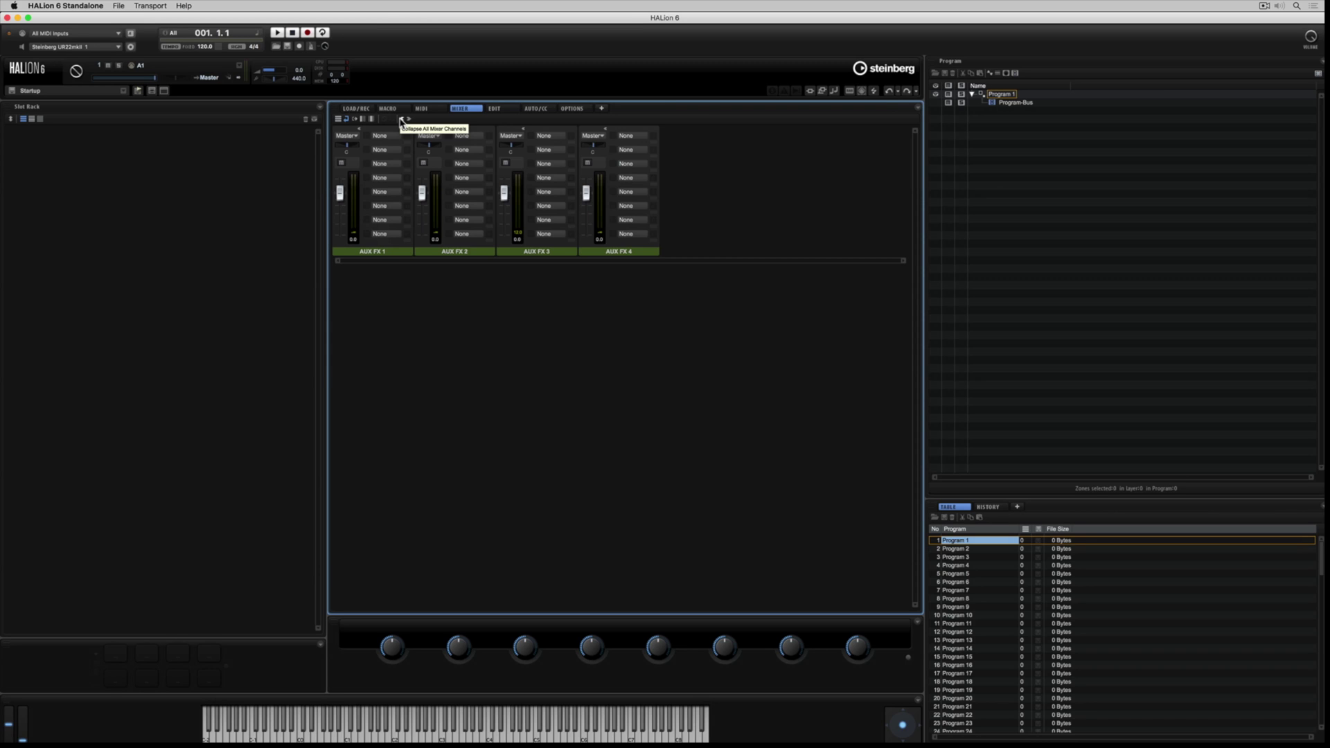
left_click(400, 120)
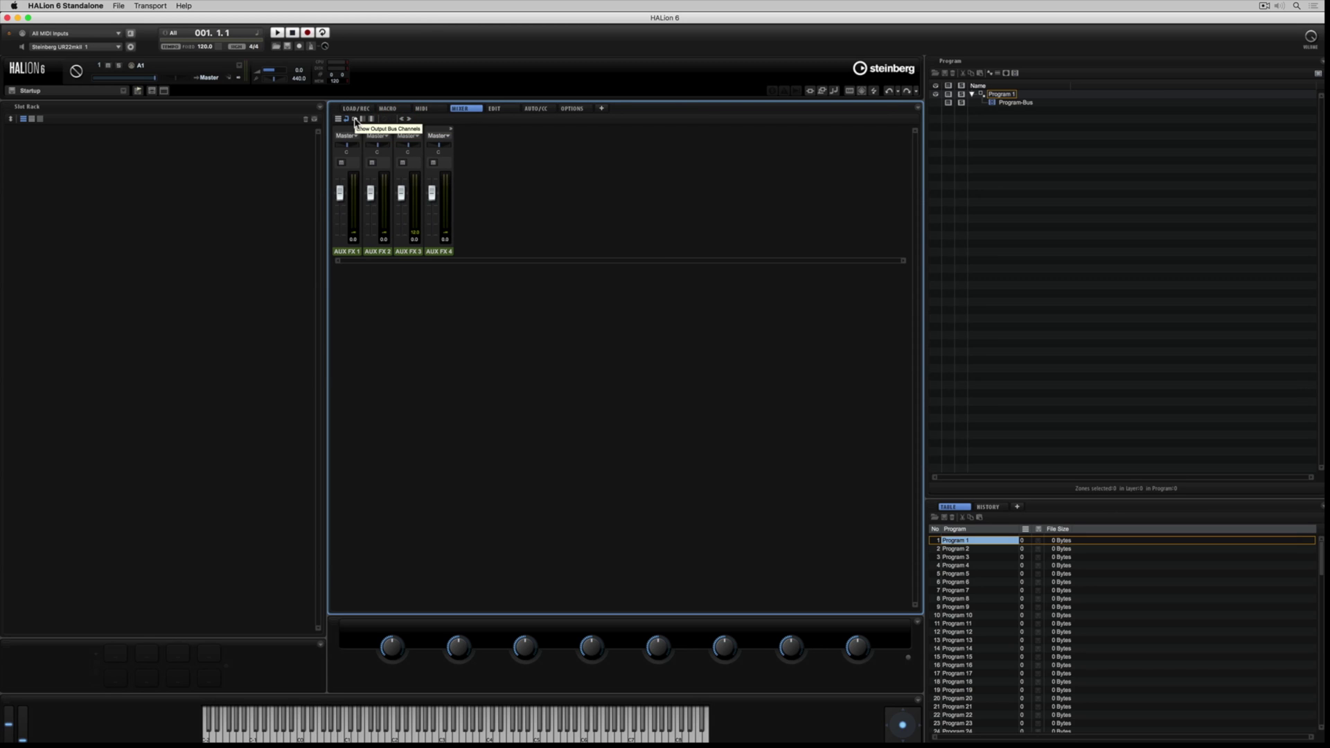
left_click(355, 120)
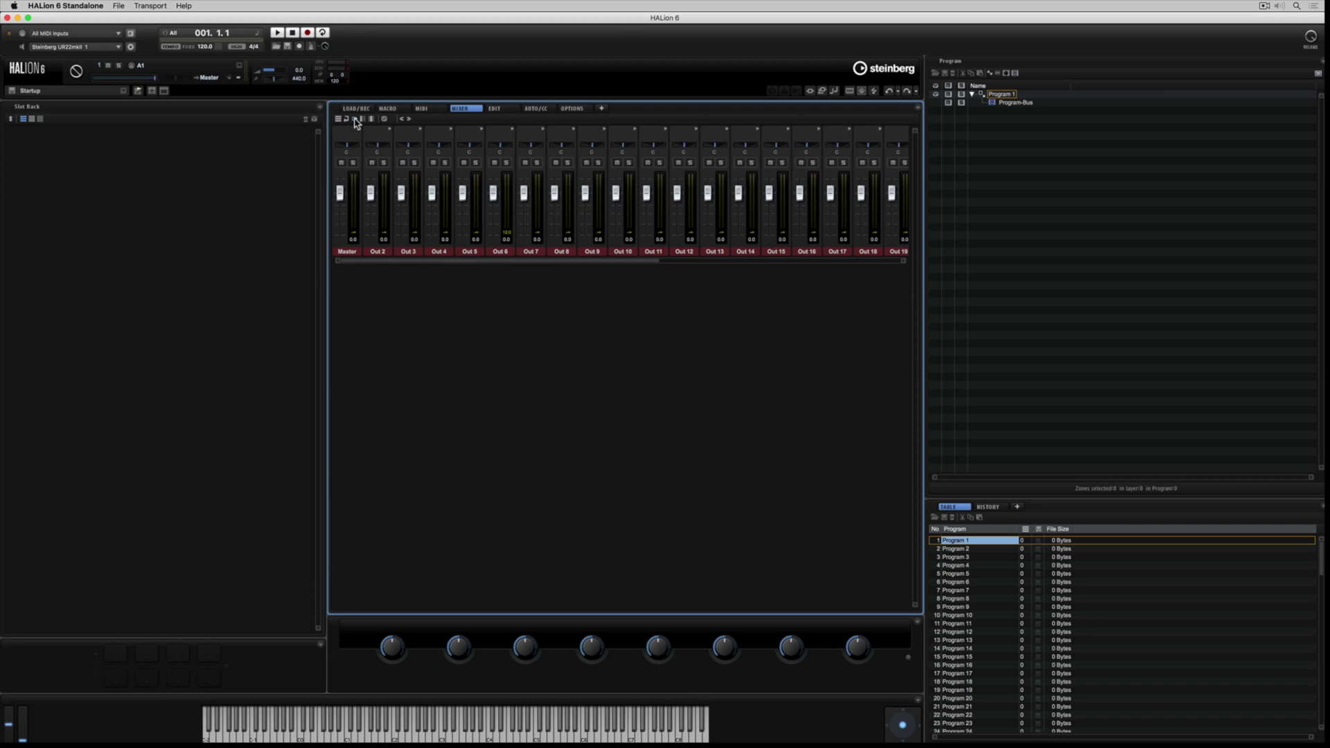
Scroll across the output buses to Surround and back, then expand and collapse Master's inserts
left_click_drag(421, 261, 748, 271)
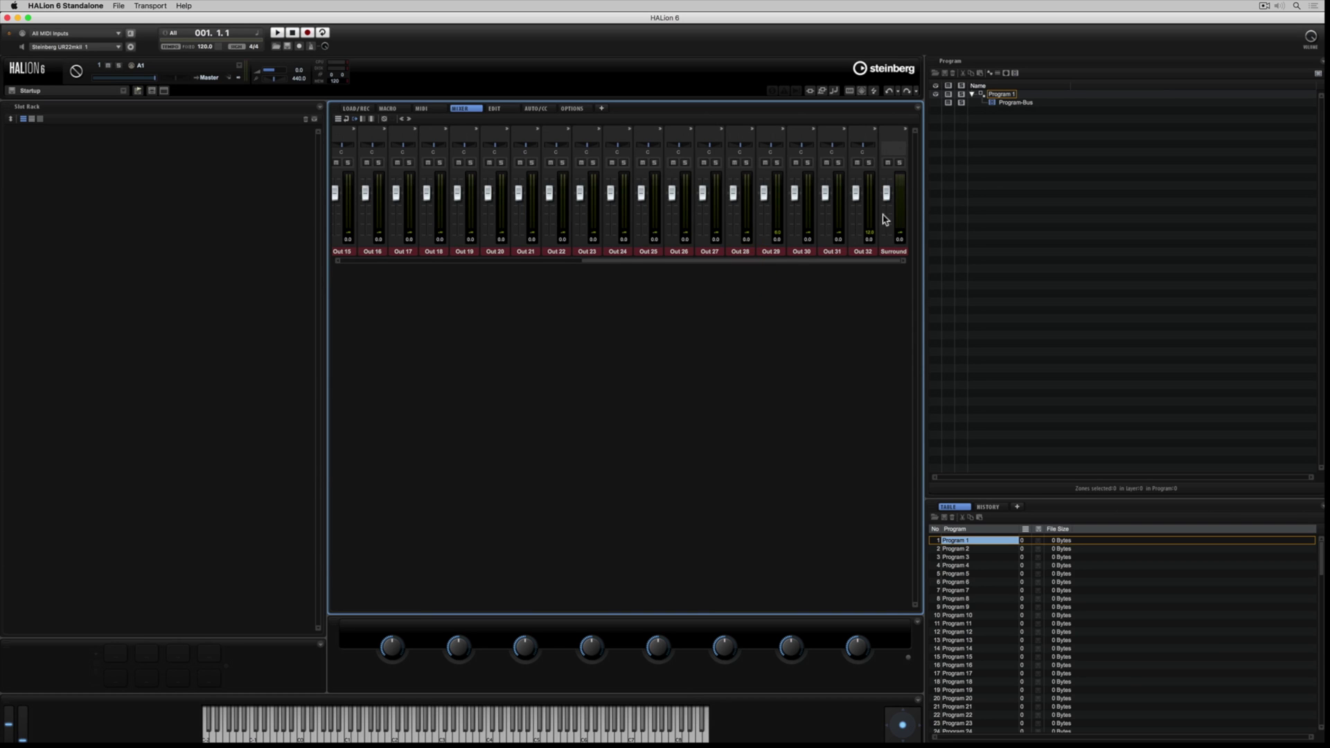
left_click_drag(813, 264, 484, 262)
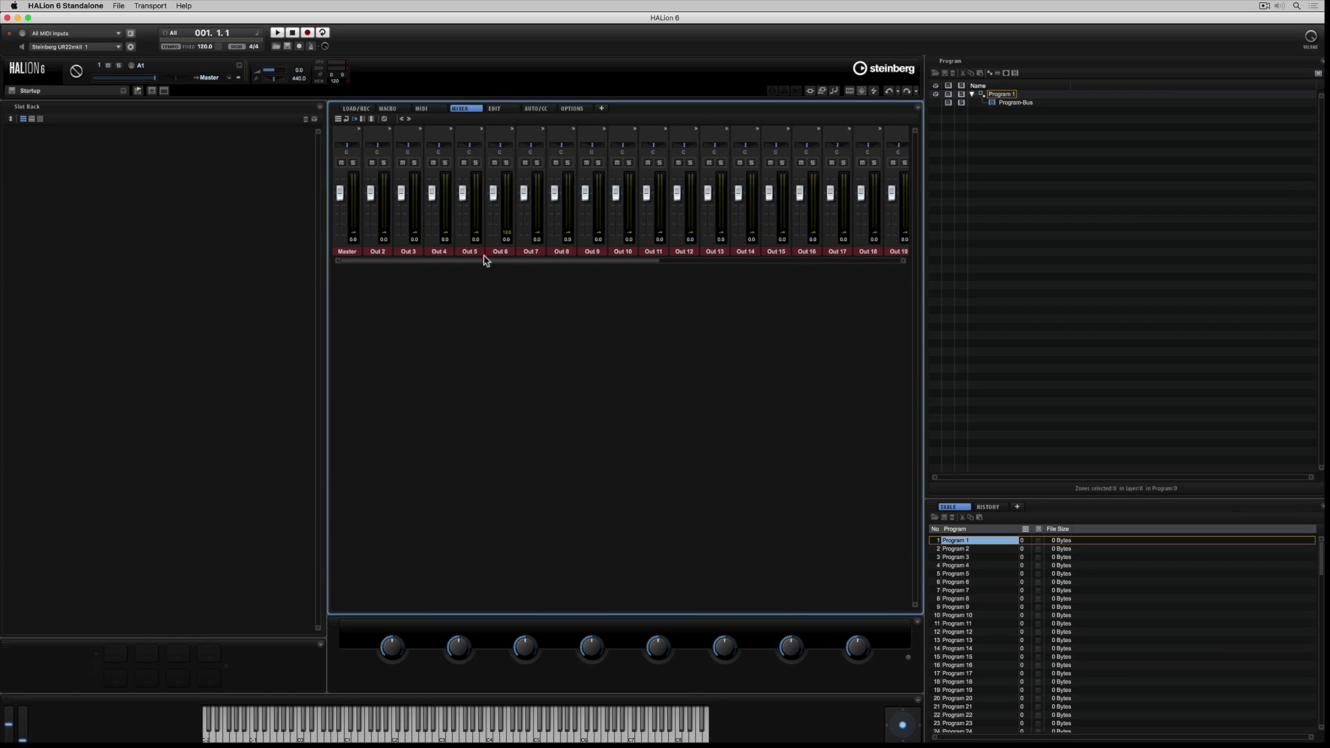
left_click(359, 132)
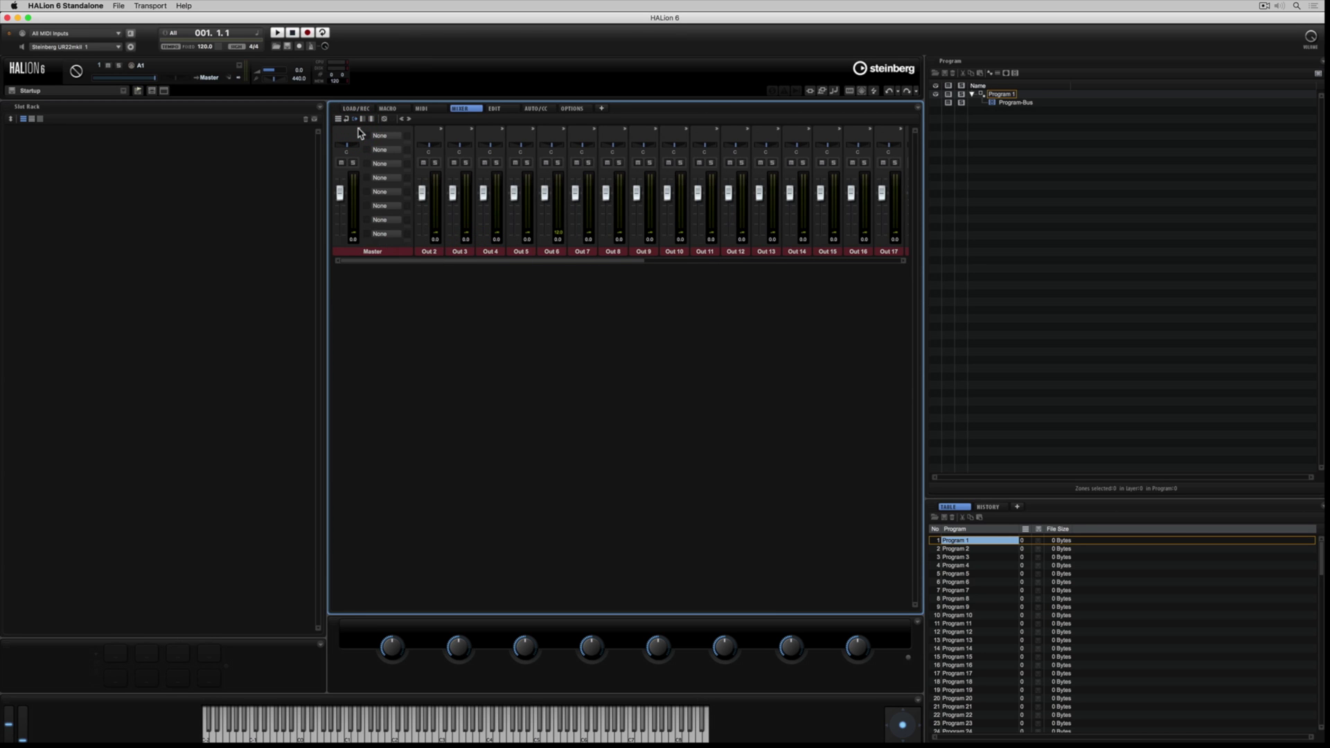
left_click(359, 131)
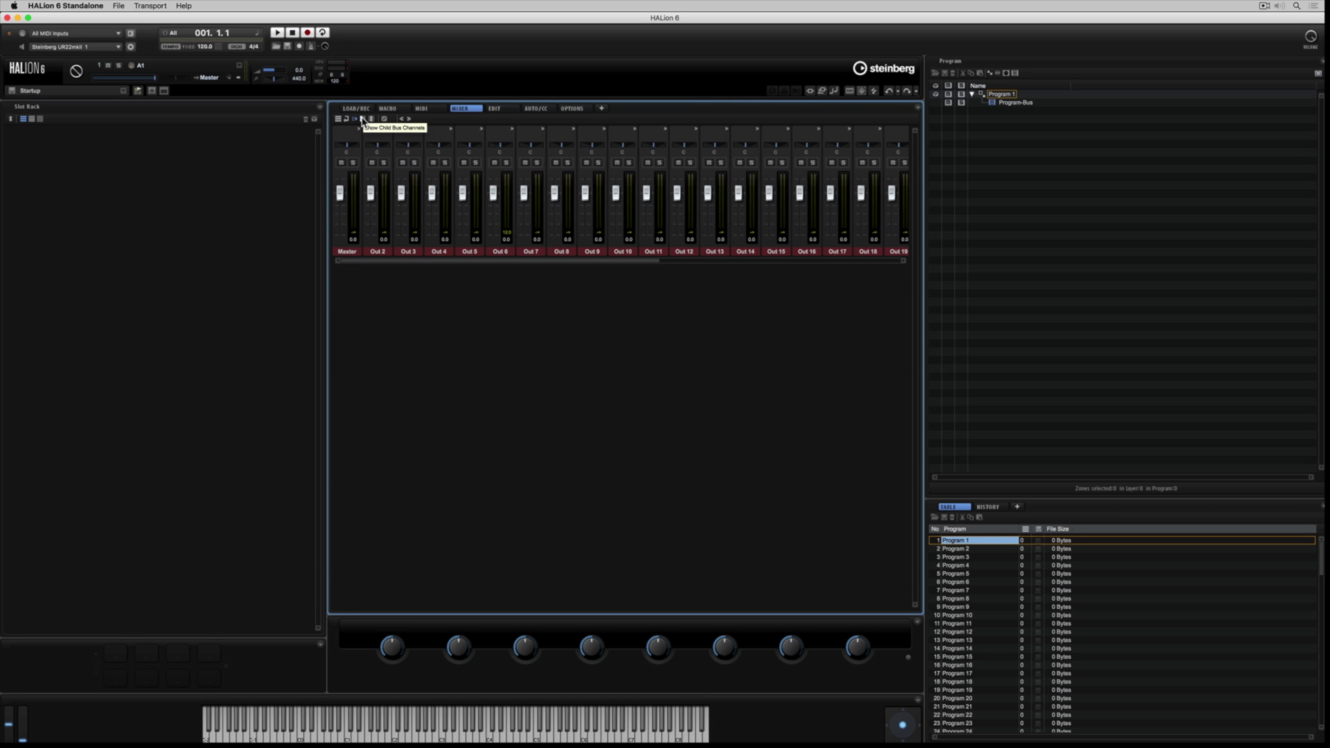
Show only child bus channels and select Program-Bus, leaving its output routing unchanged
left_click(361, 120)
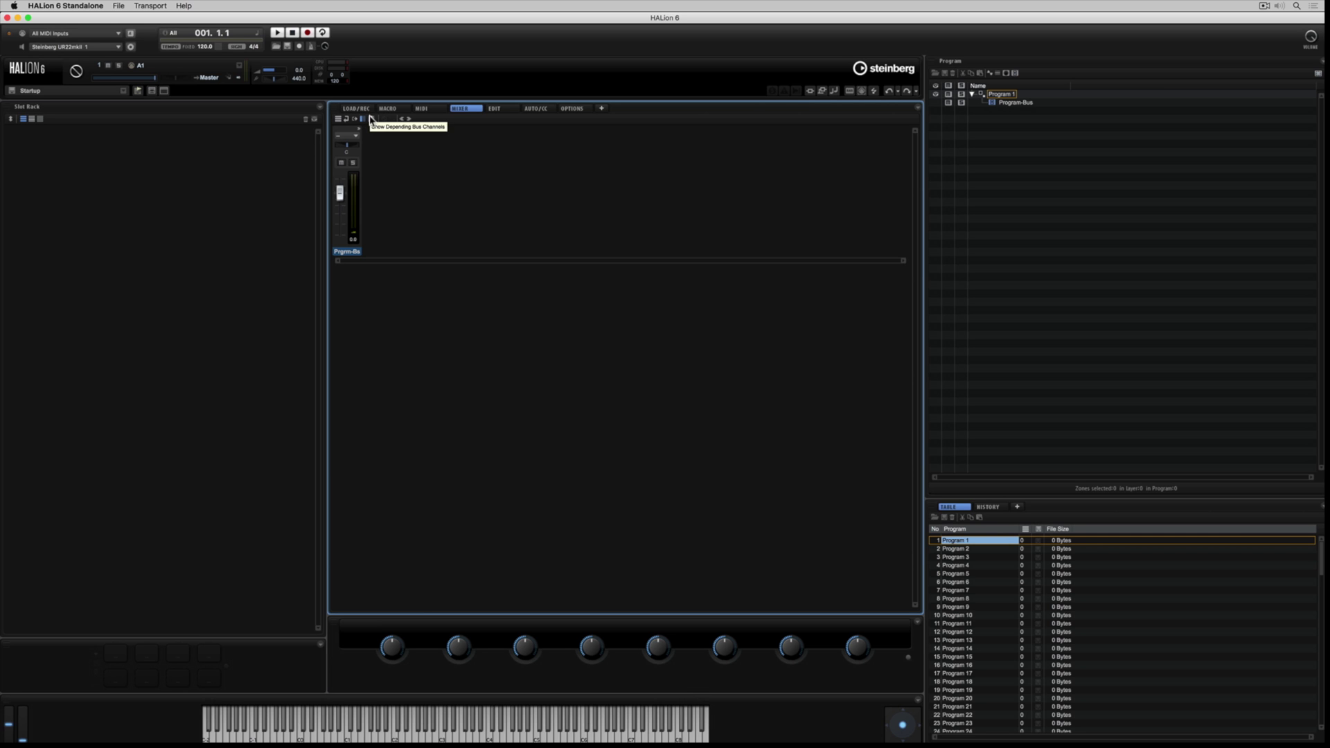
left_click(372, 119)
left_click(994, 104)
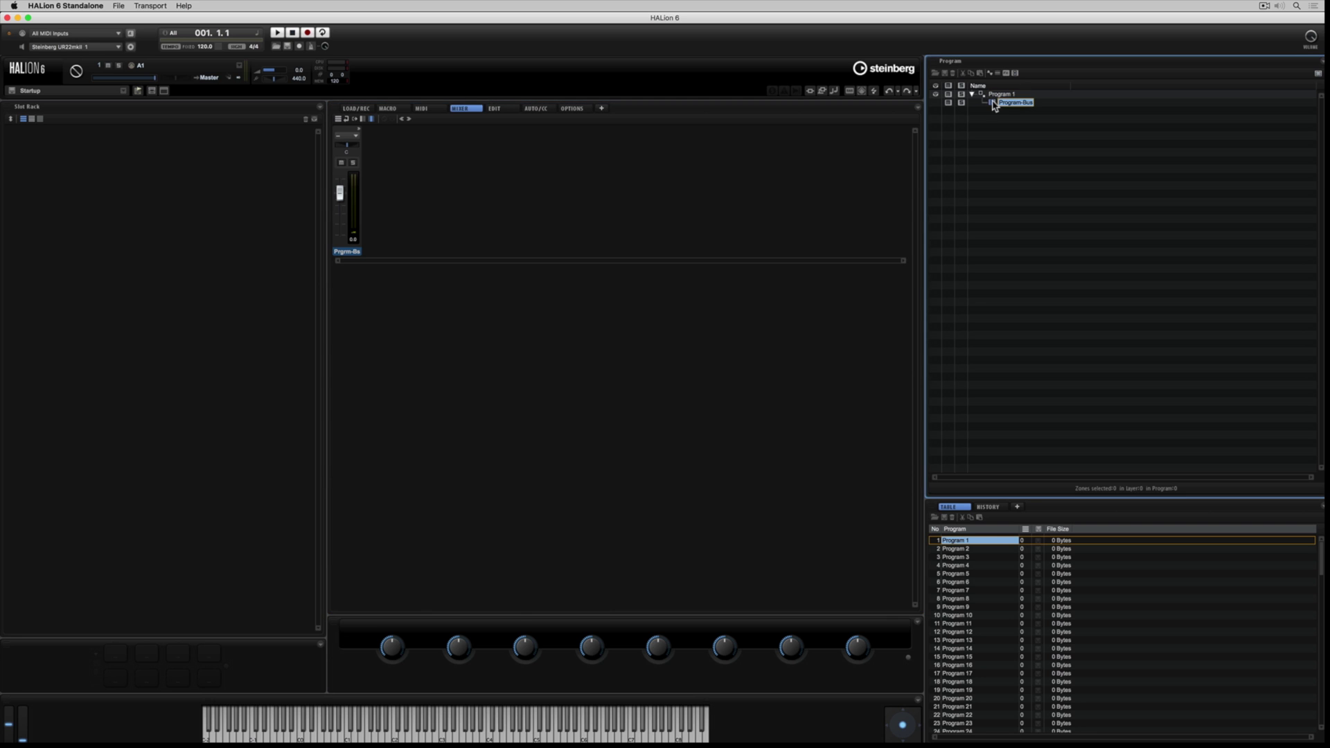
left_click(357, 130)
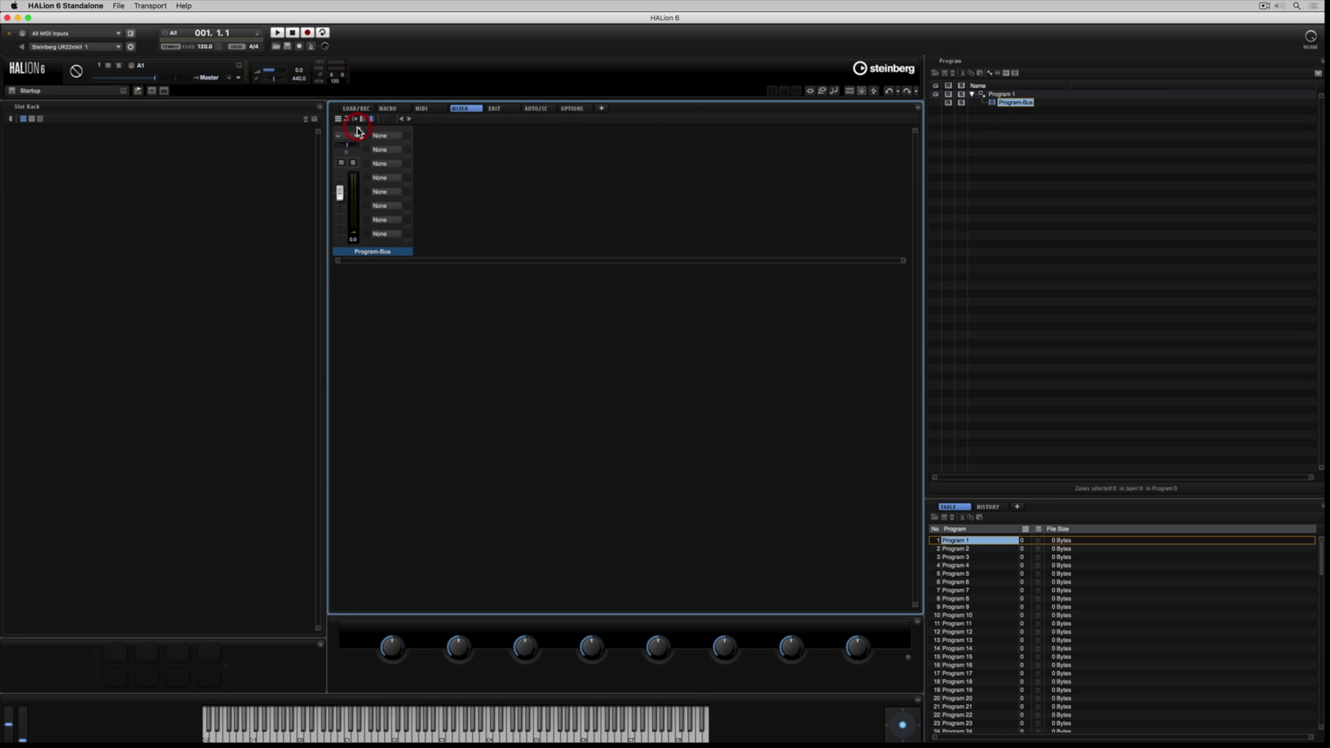
left_click(352, 129)
left_click(352, 132)
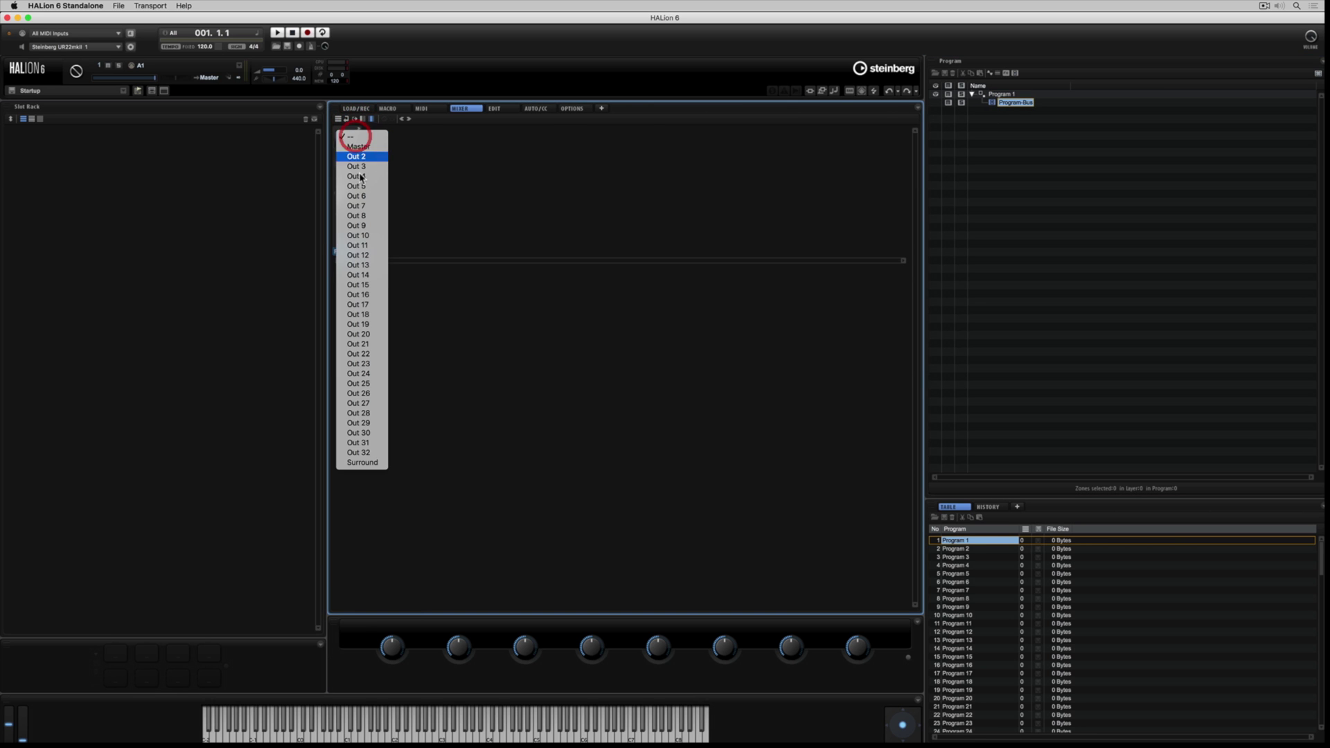
left_click(404, 146)
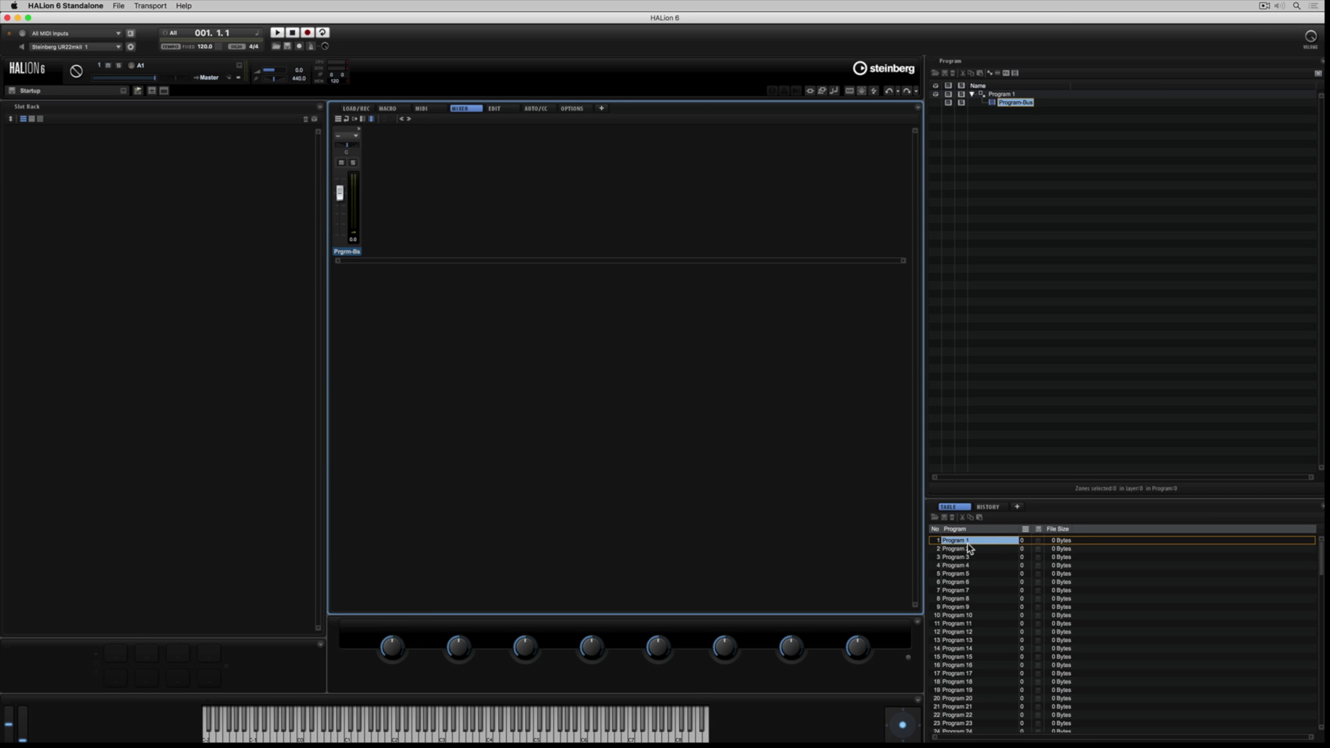
Load Program 1 into the first slot and route its output to Out 12
left_click_drag(967, 546, 239, 227)
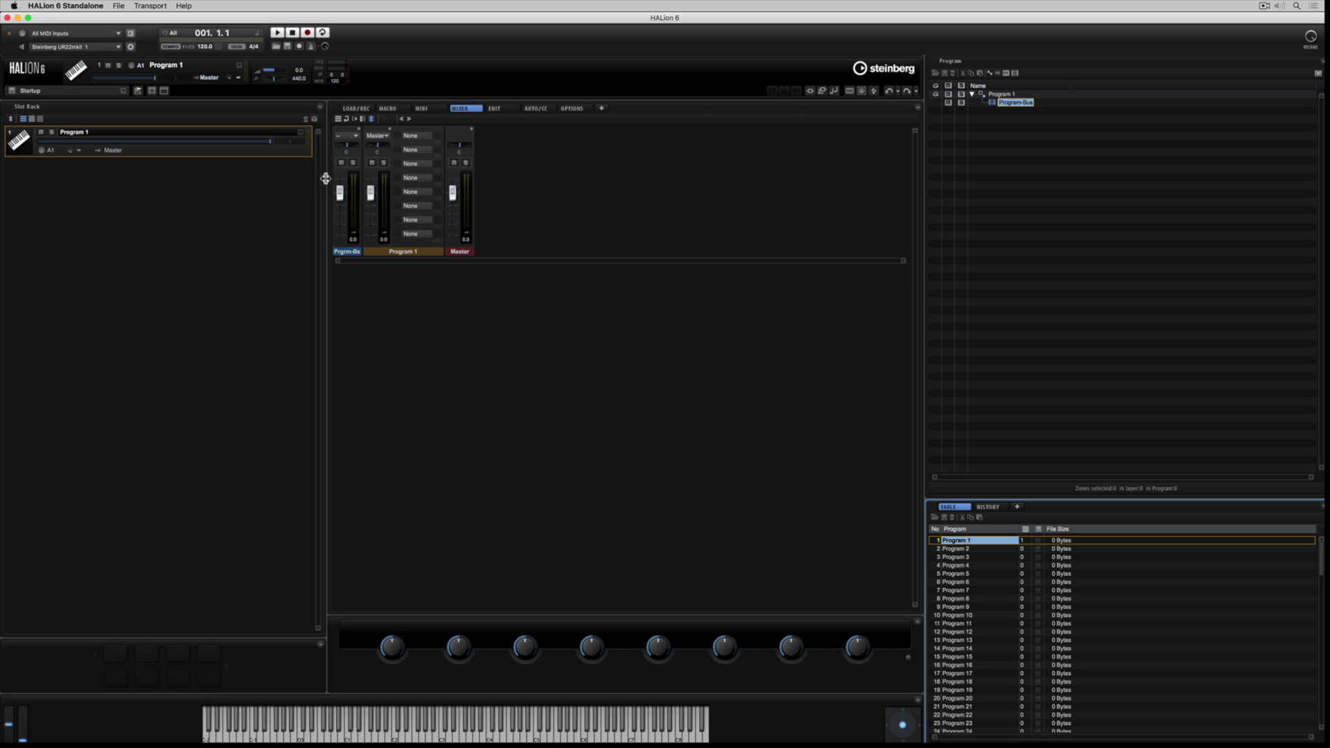
left_click(388, 130)
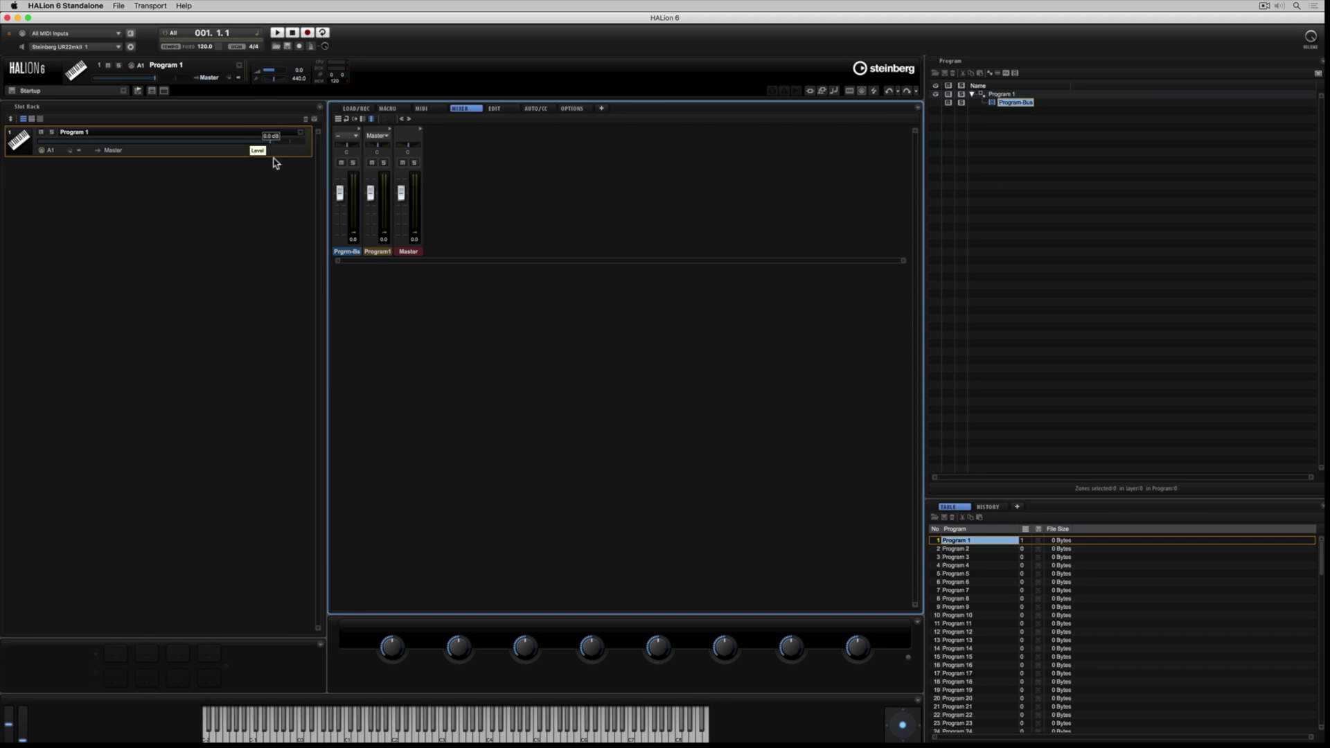
left_click(379, 136)
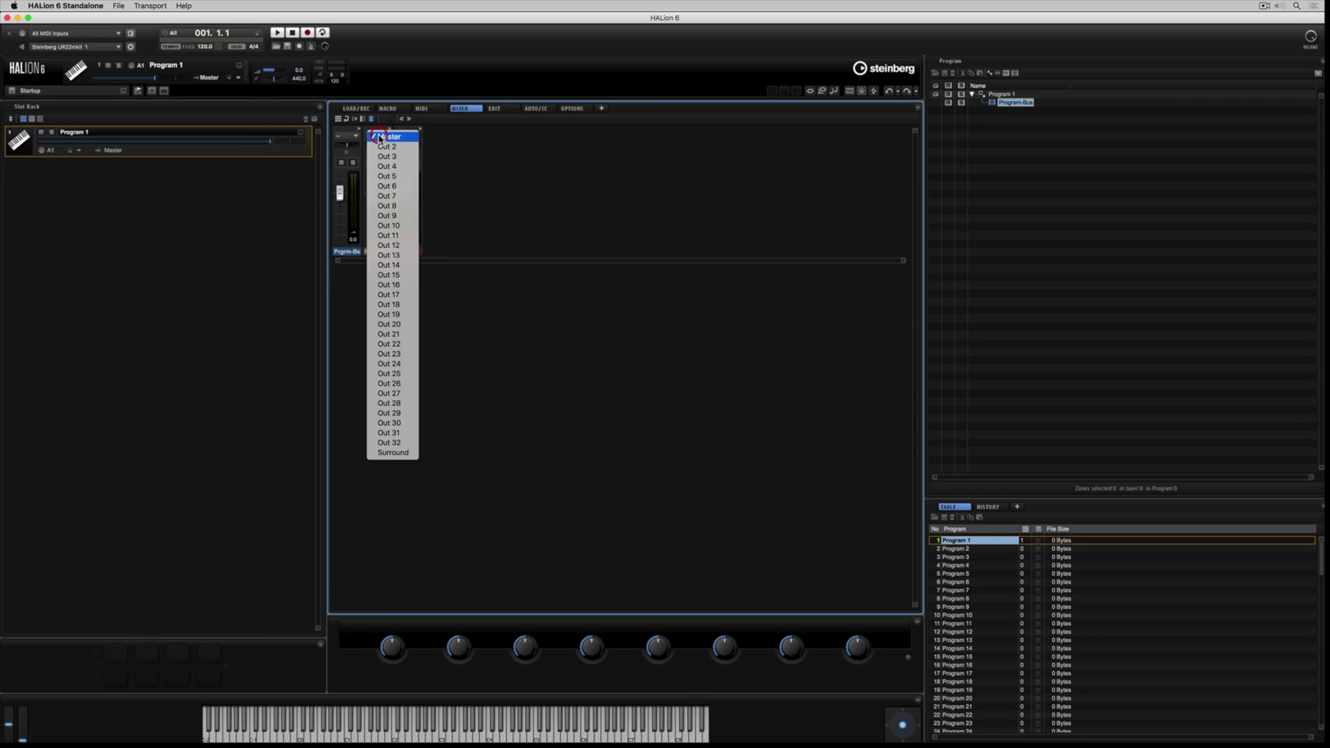
left_click(385, 138)
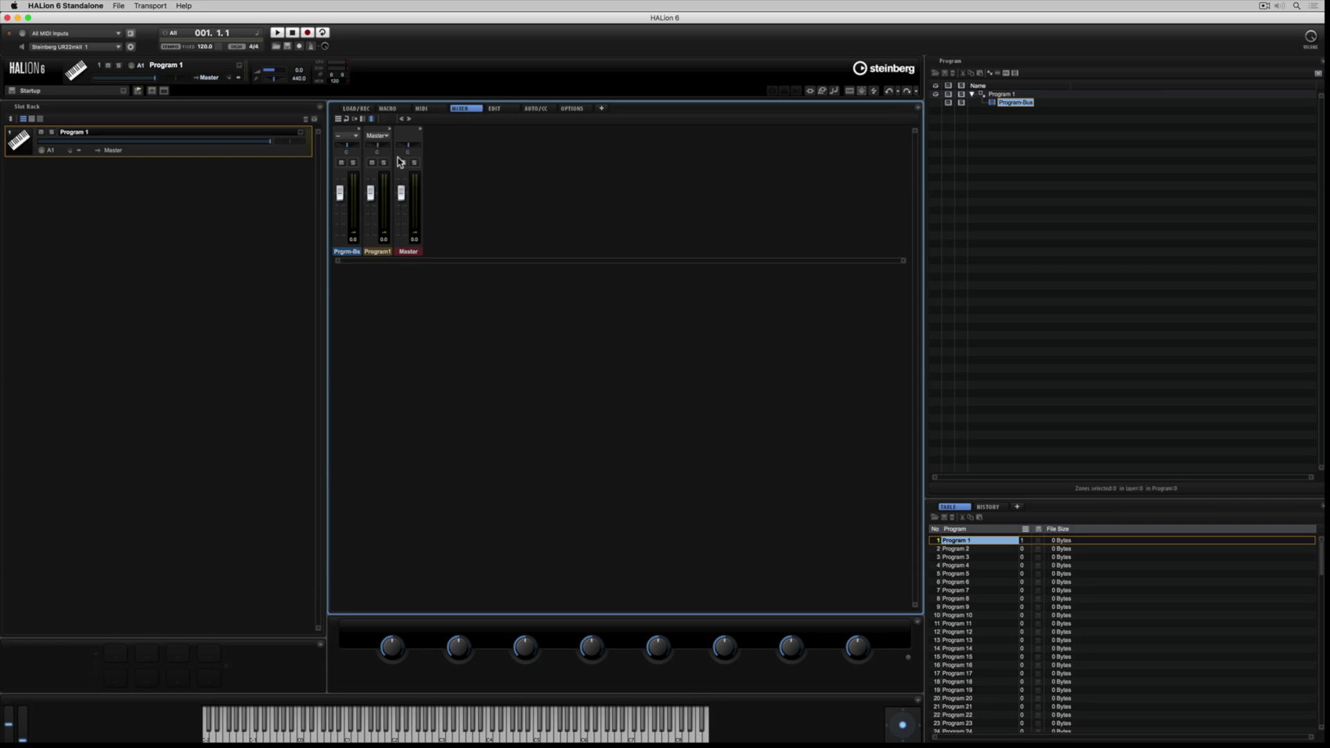
left_click(376, 137)
left_click(389, 245)
Route the program bus to Out 5, then send Program 1's output to Master
left_click(348, 137)
left_click(356, 185)
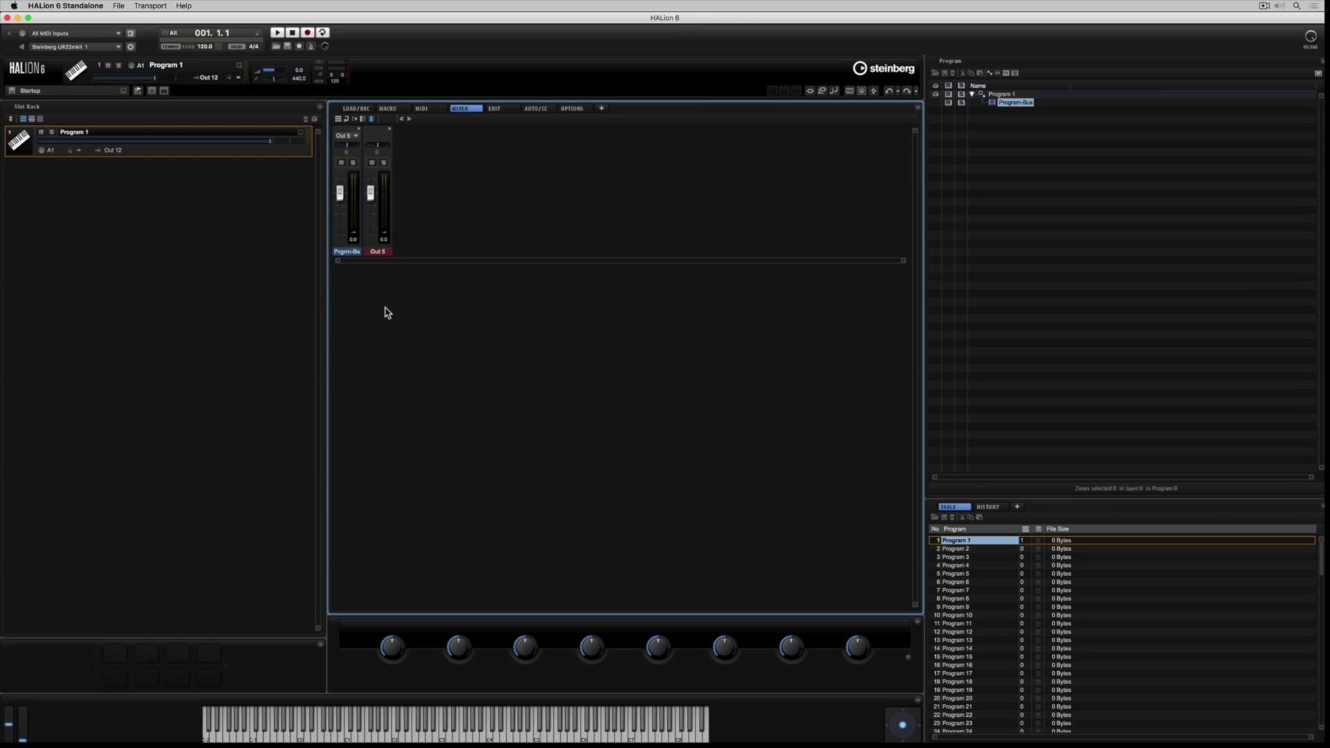
left_click(349, 136)
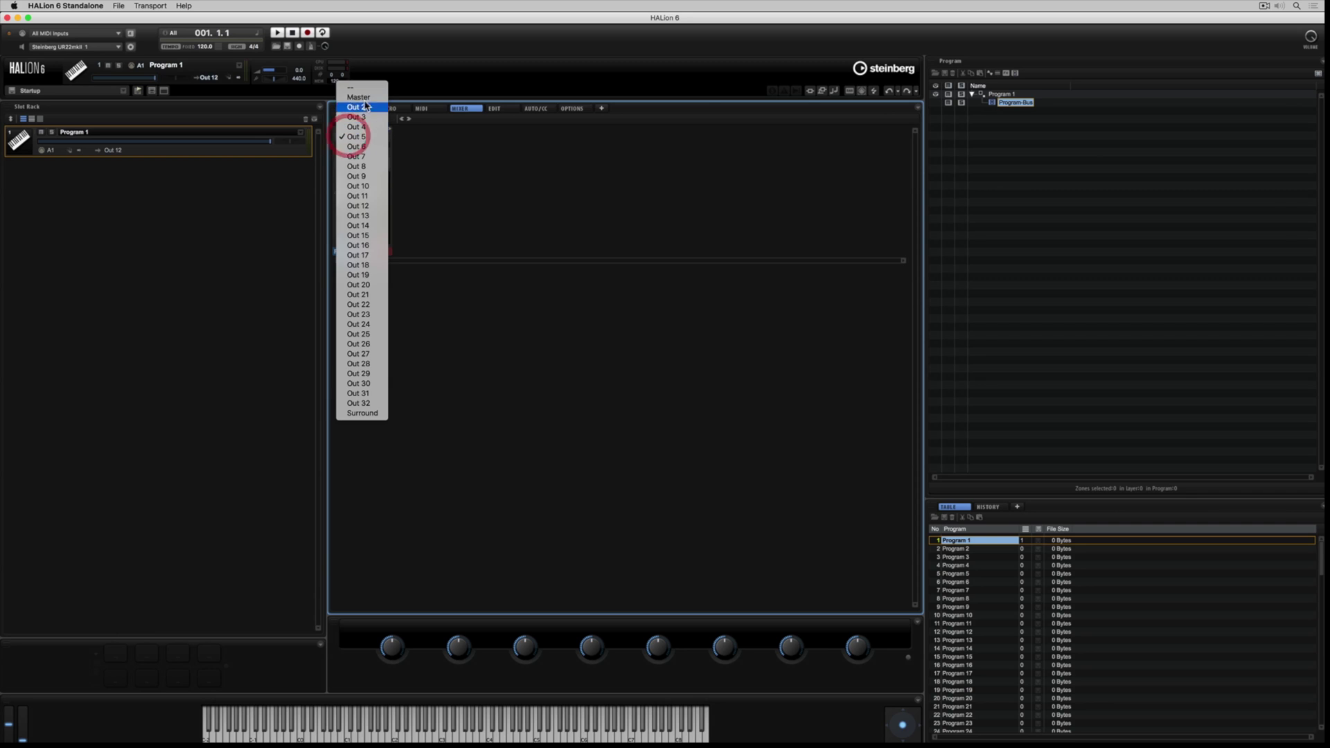
left_click(365, 90)
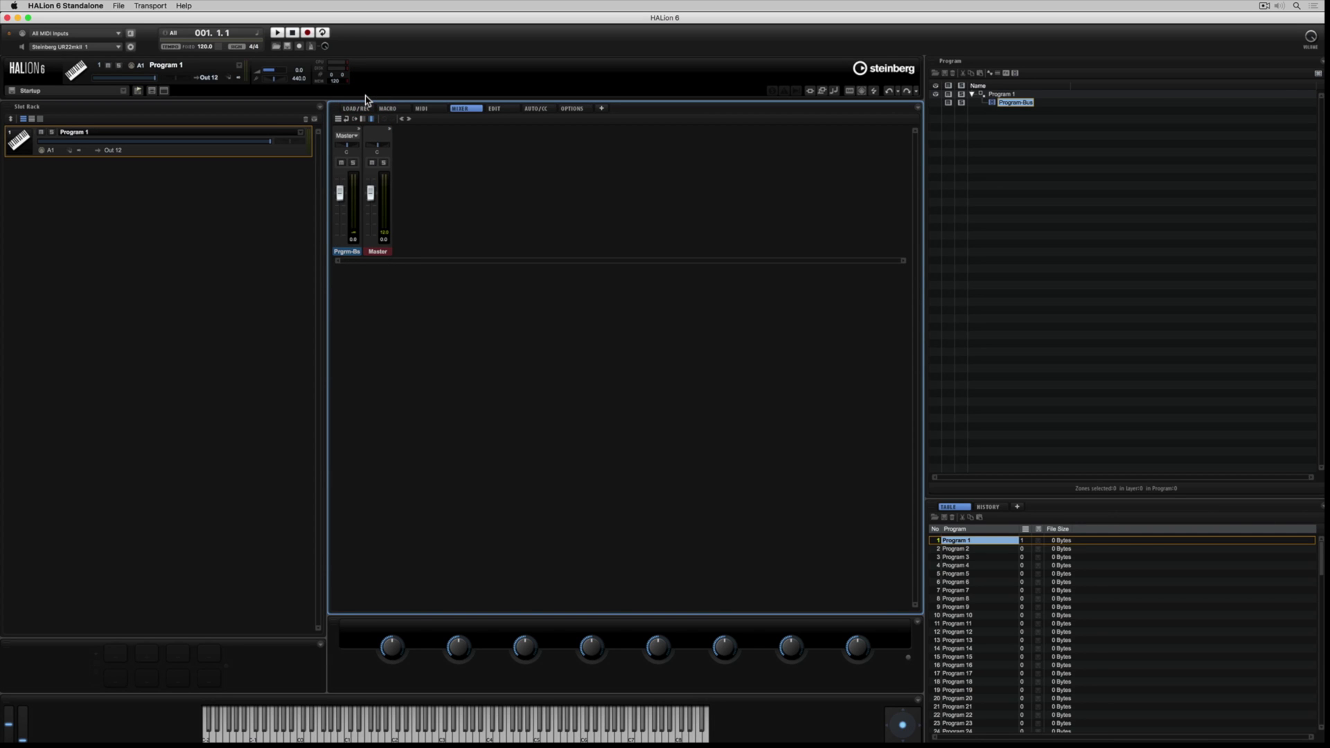
left_click(347, 135)
left_click(347, 134)
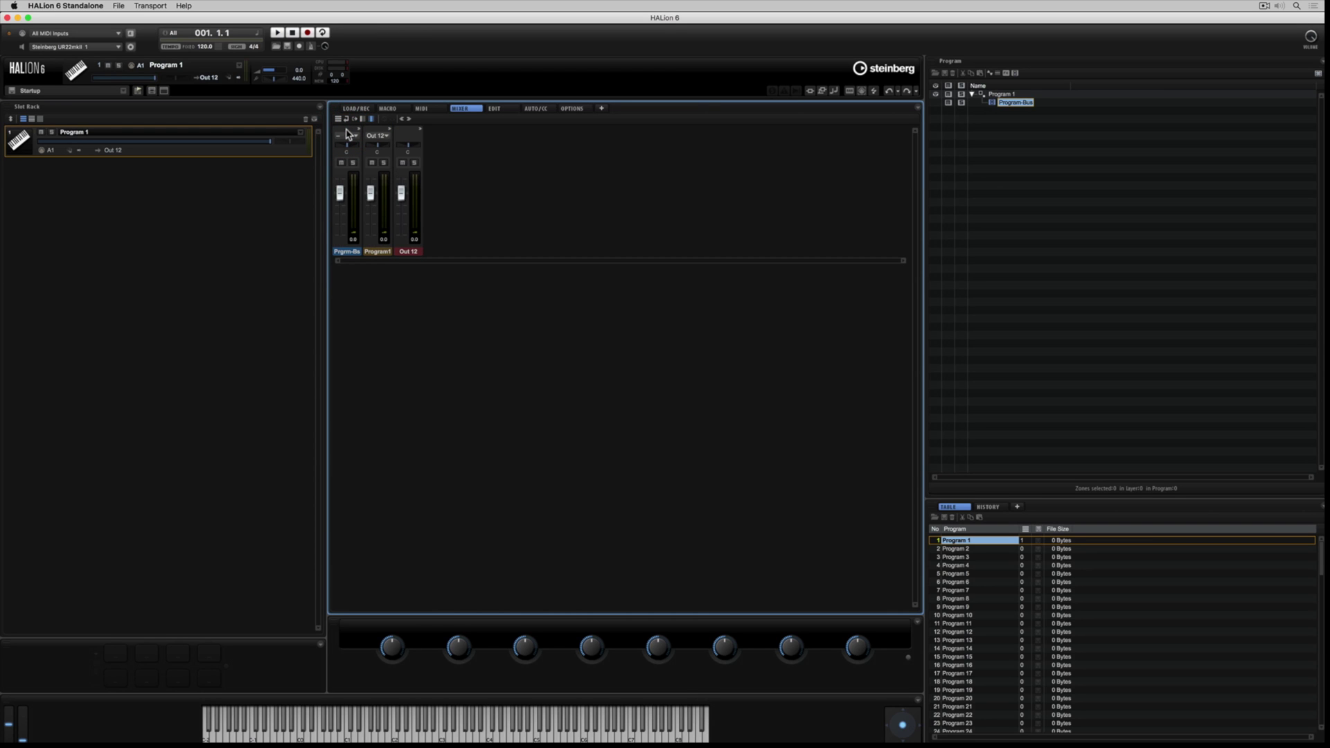
left_click(378, 135)
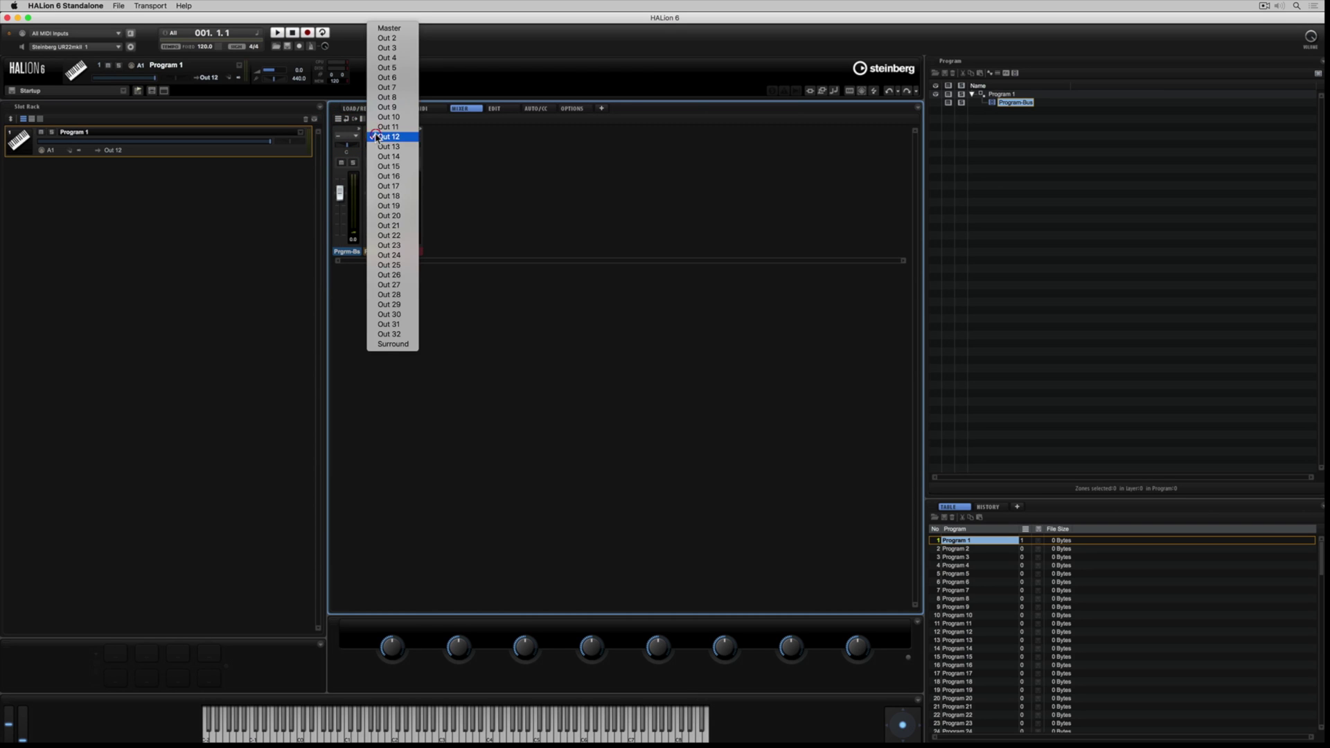
left_click(388, 27)
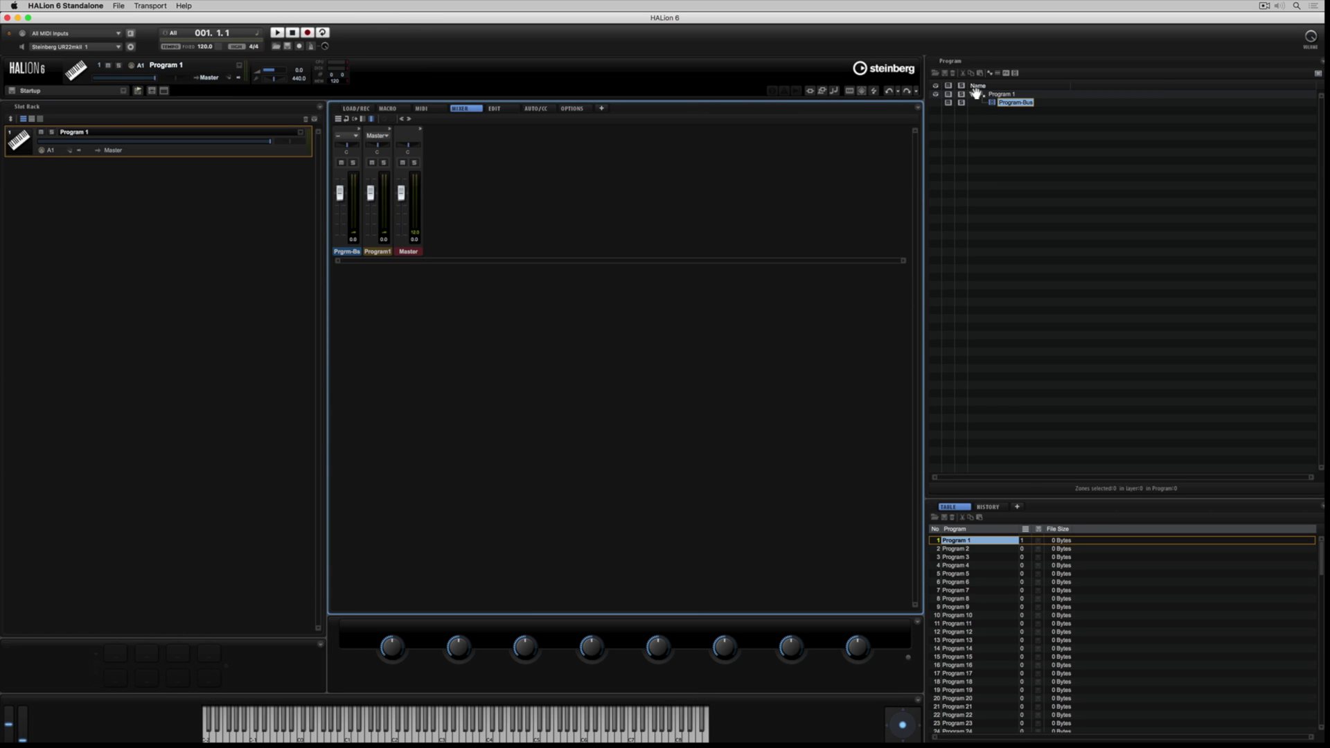
Add Layer 1 with a synth Zone 1 to Program 1
left_click(998, 94)
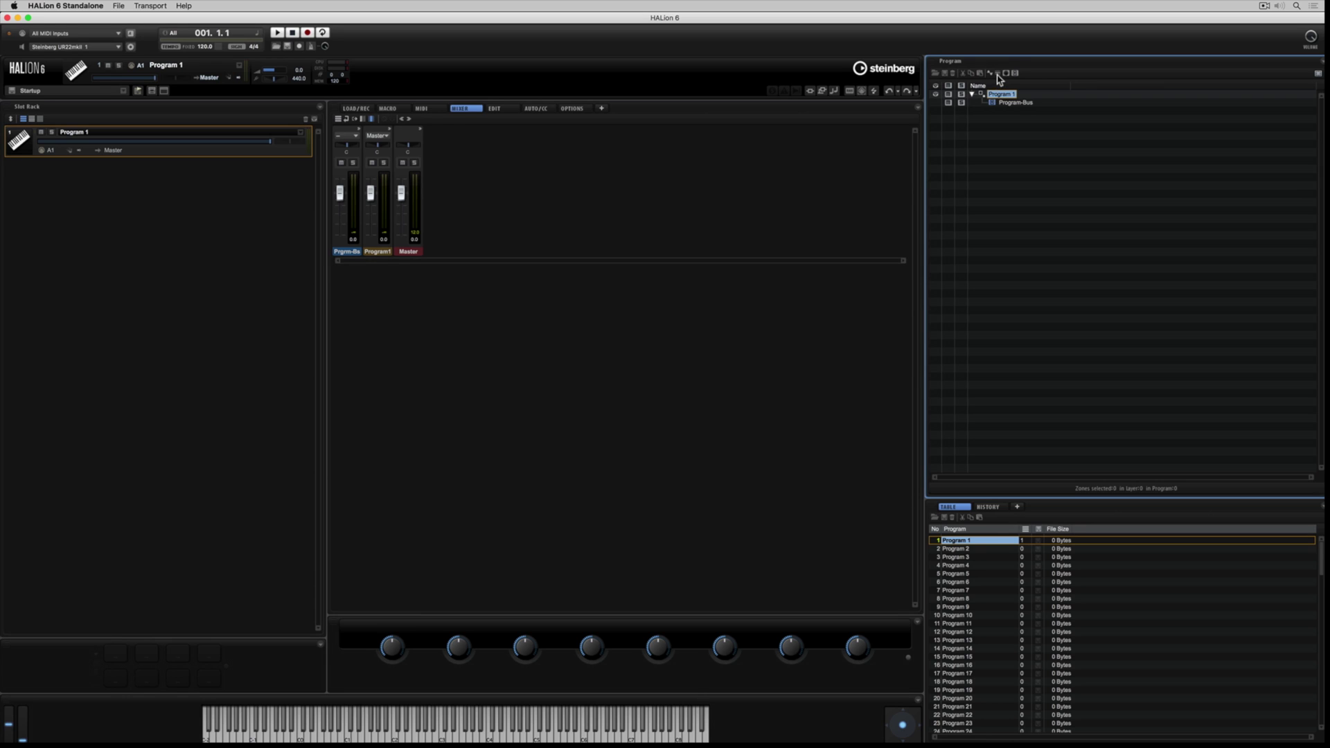
left_click(998, 72)
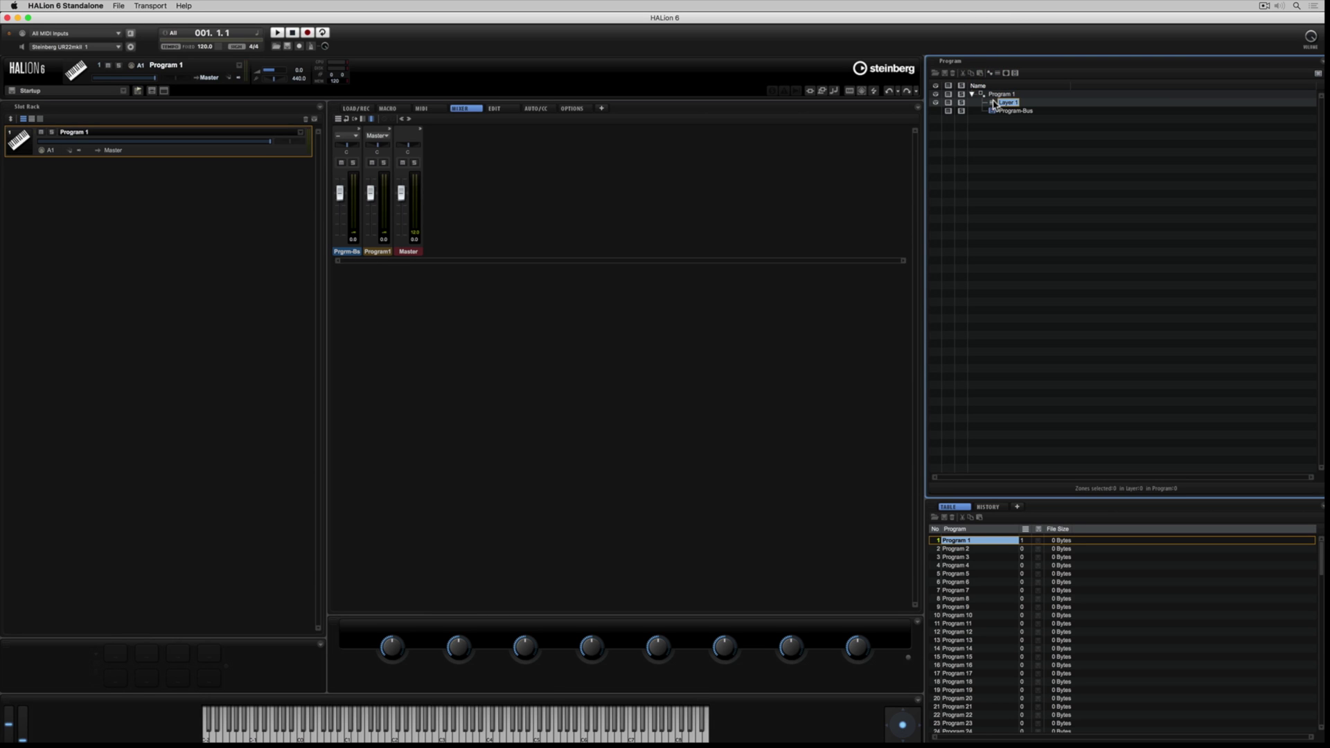
left_click(989, 73)
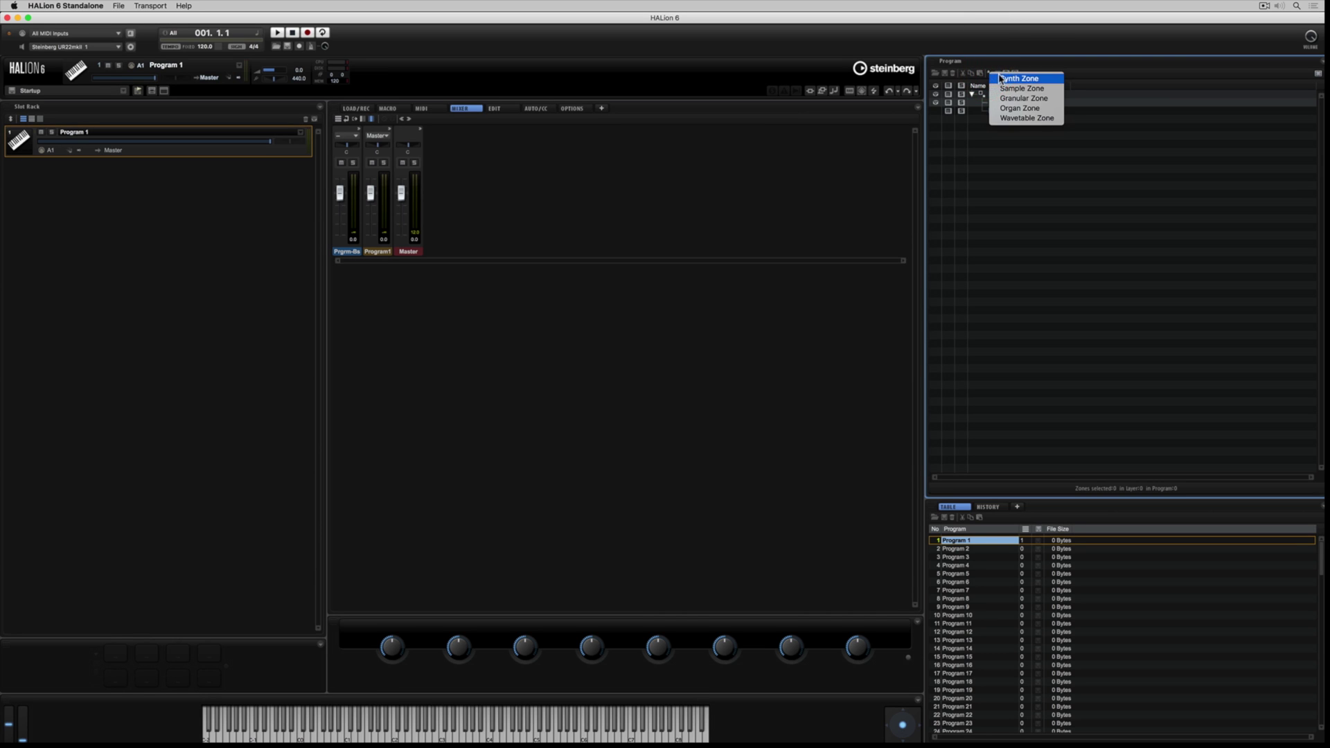
left_click(1000, 77)
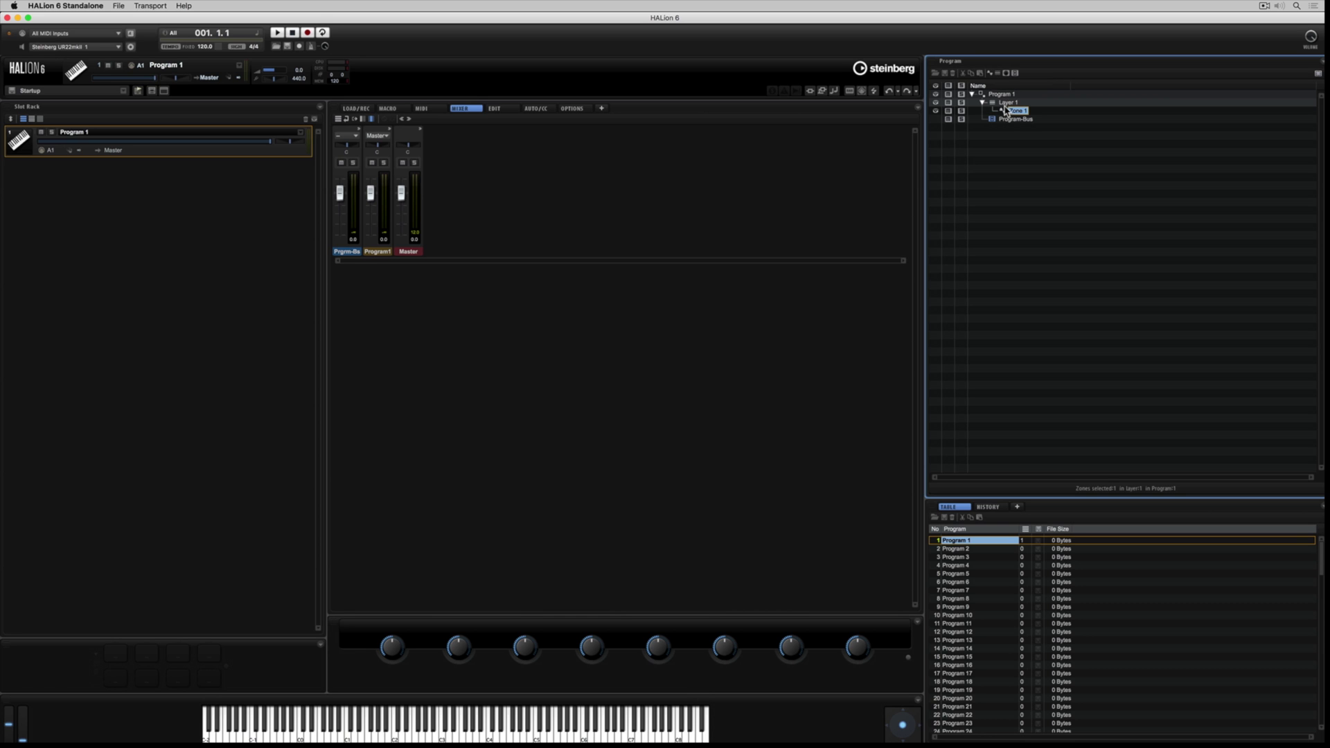
Switch off OSC 3 and give OSC 2 a Sine XOR waveform at 15% level
left_click(495, 109)
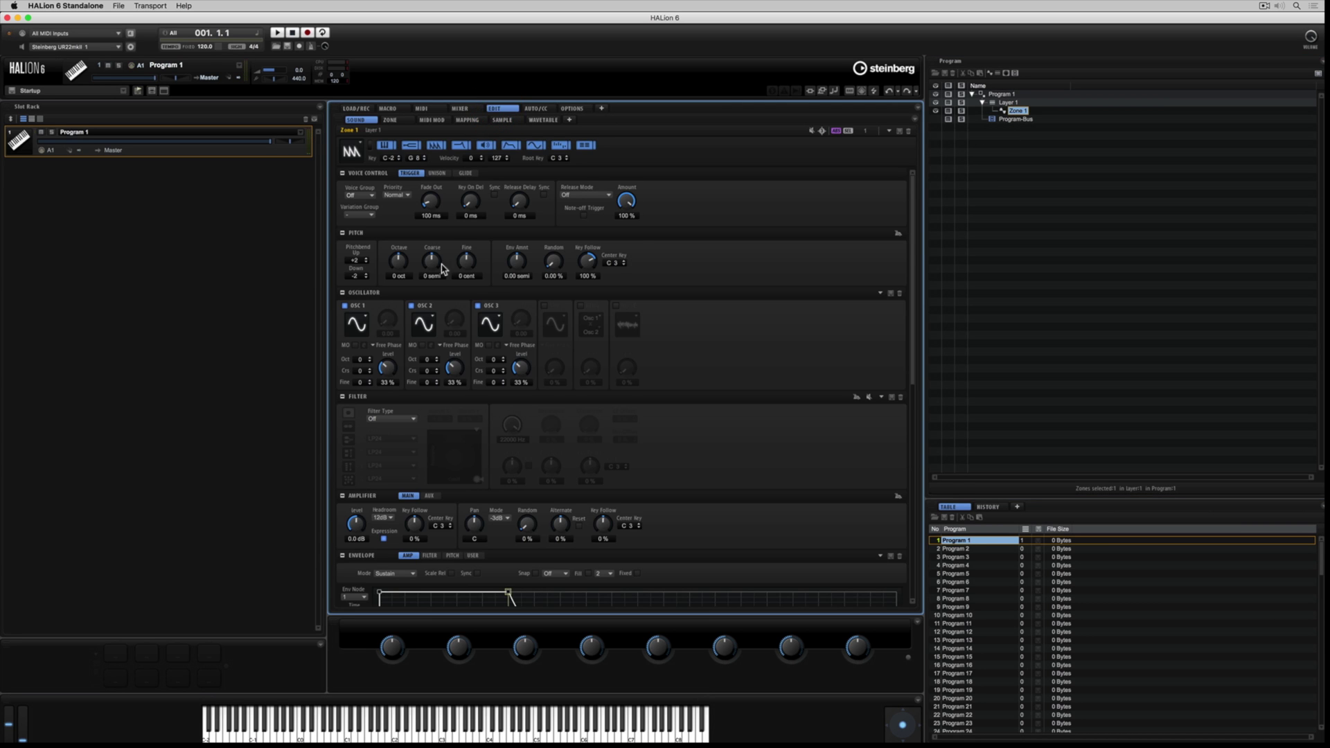
left_click(476, 305)
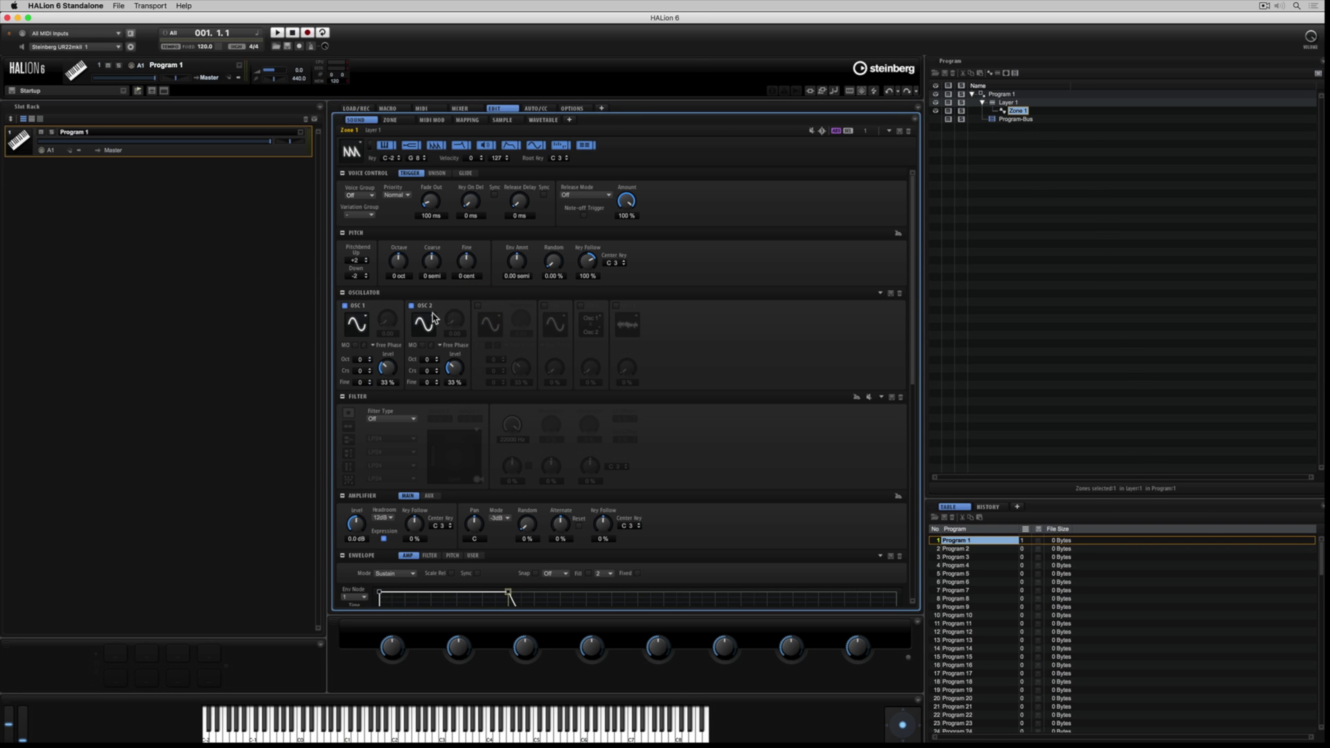
left_click(425, 323)
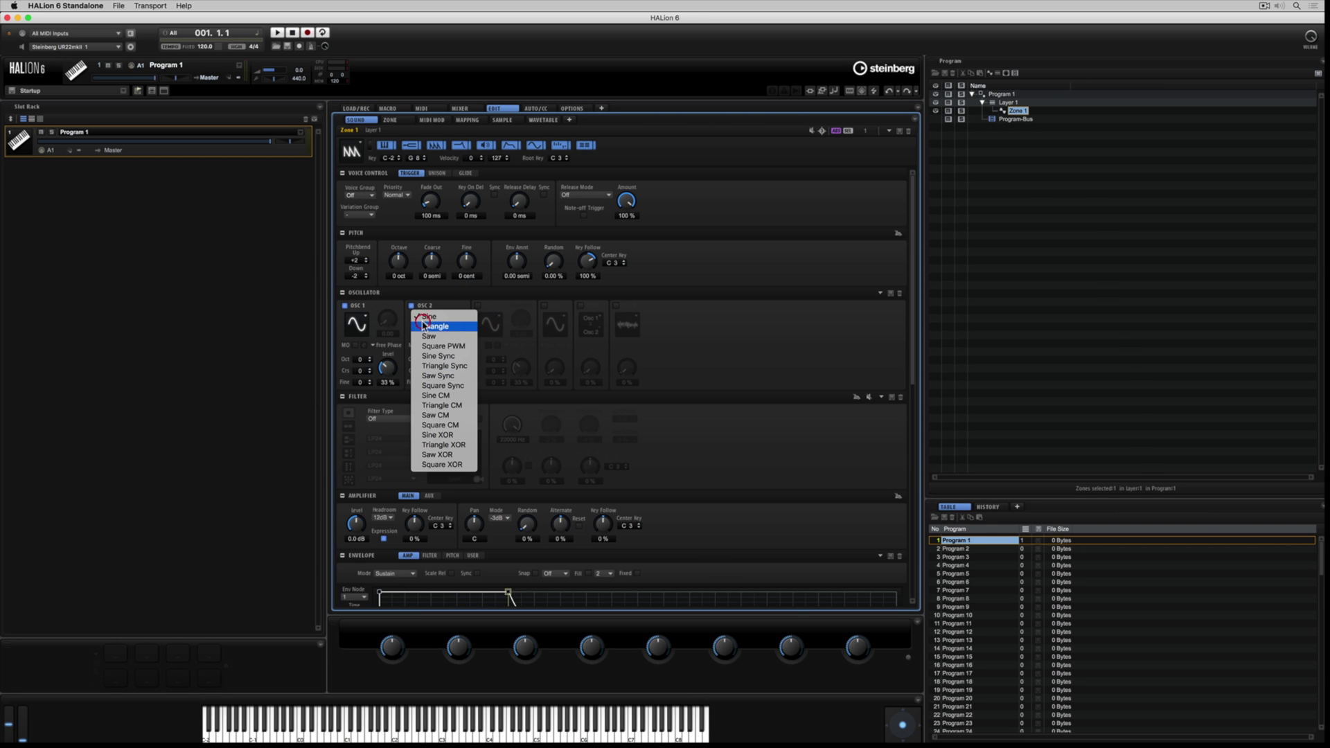
left_click(439, 435)
left_click_drag(454, 368, 452, 388)
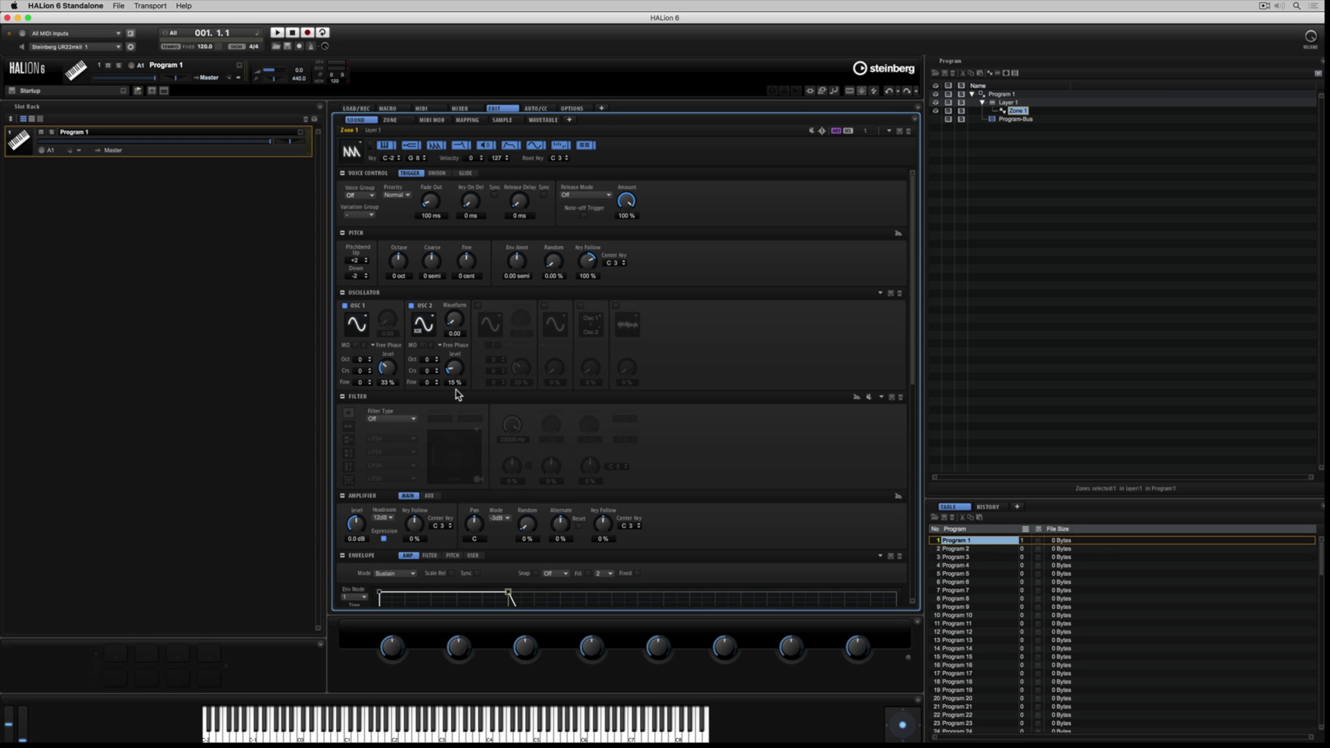
left_click(461, 109)
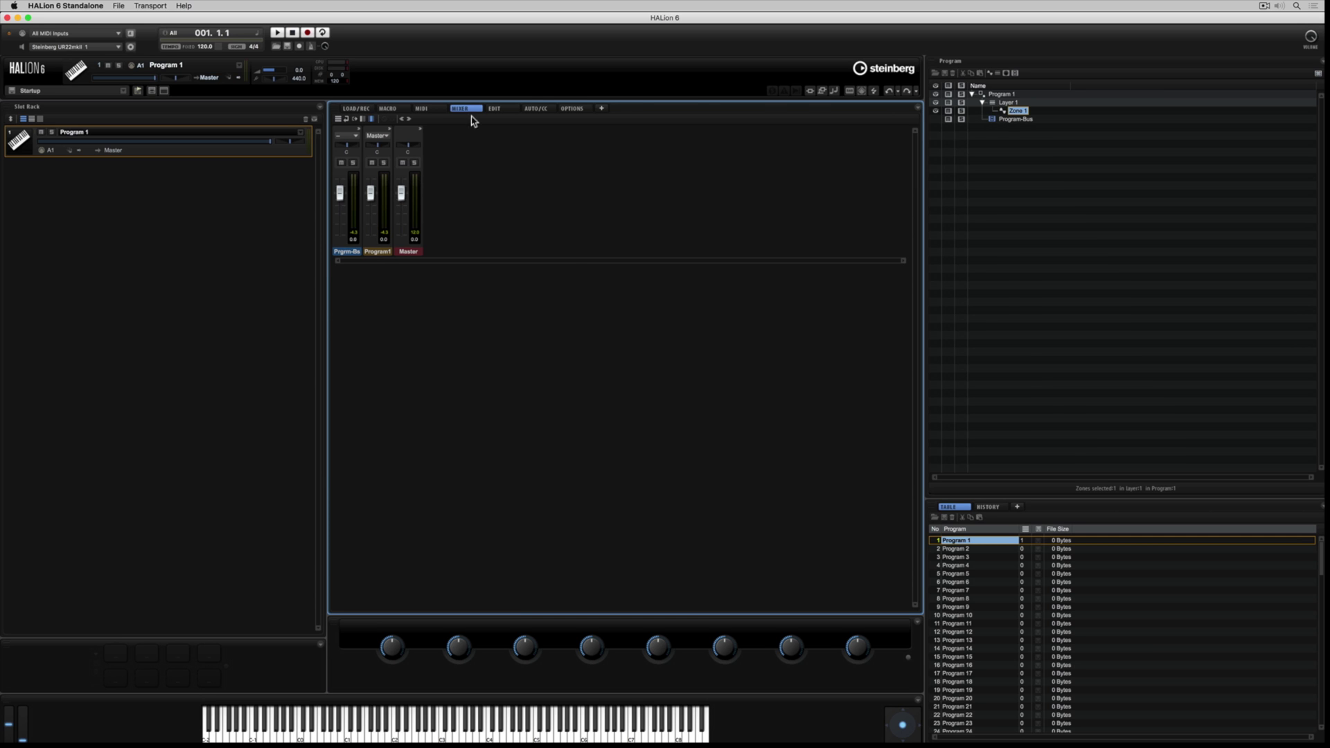
Insert MultiDelay on Program-Bus with lower feedback, 29% mix and 584 Hz low cut
left_click(995, 122)
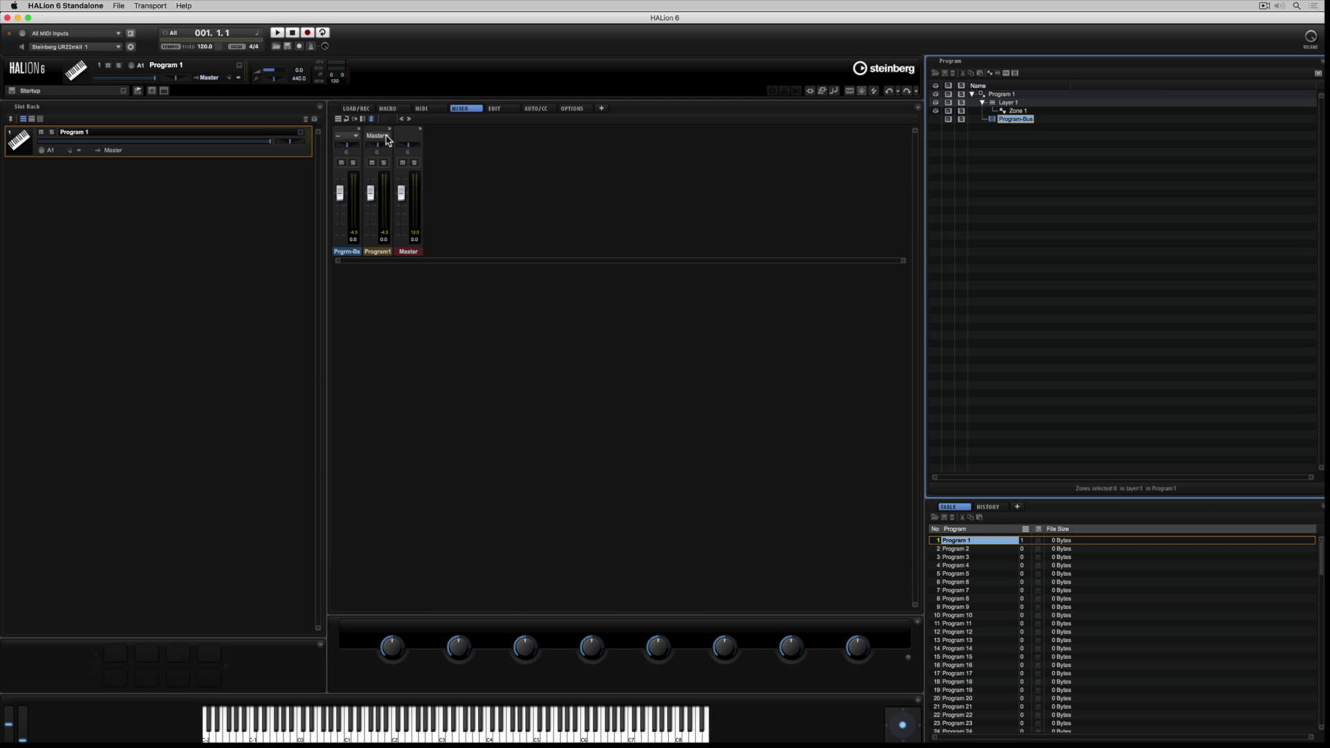
left_click(359, 133)
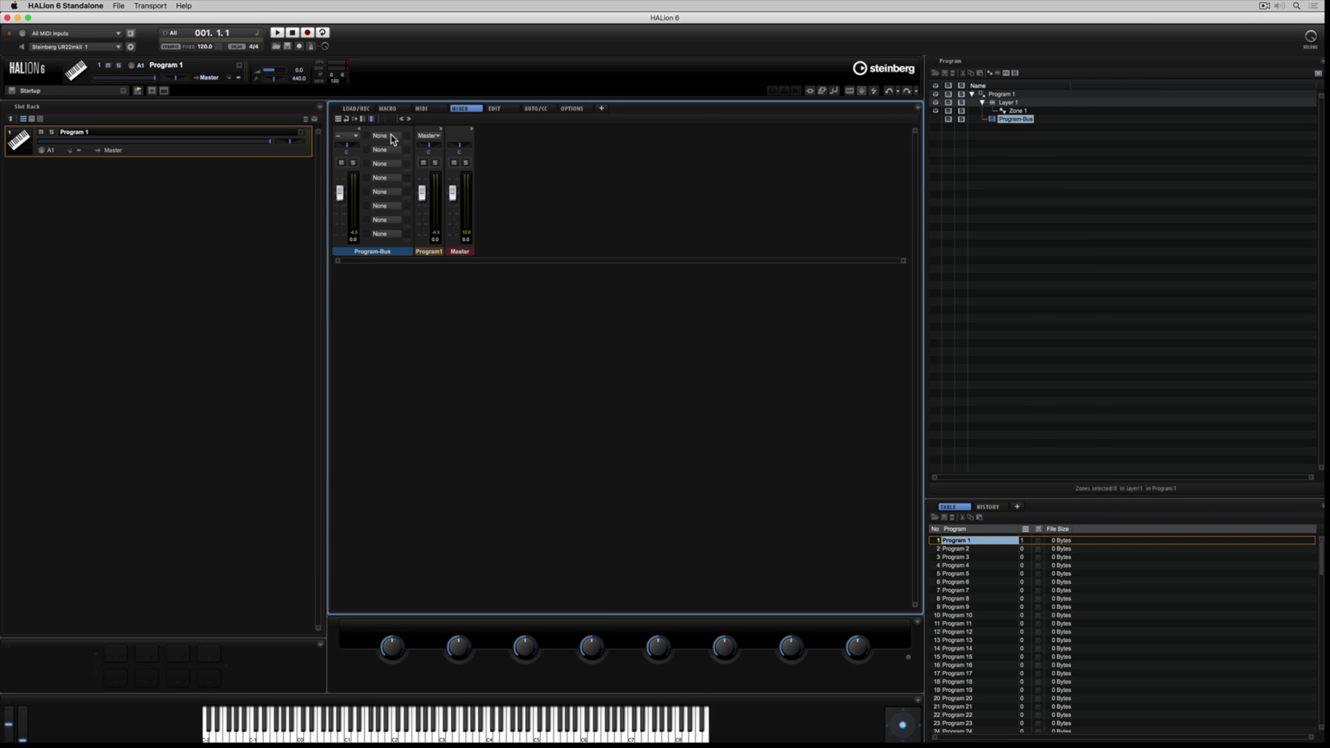
left_click(390, 144)
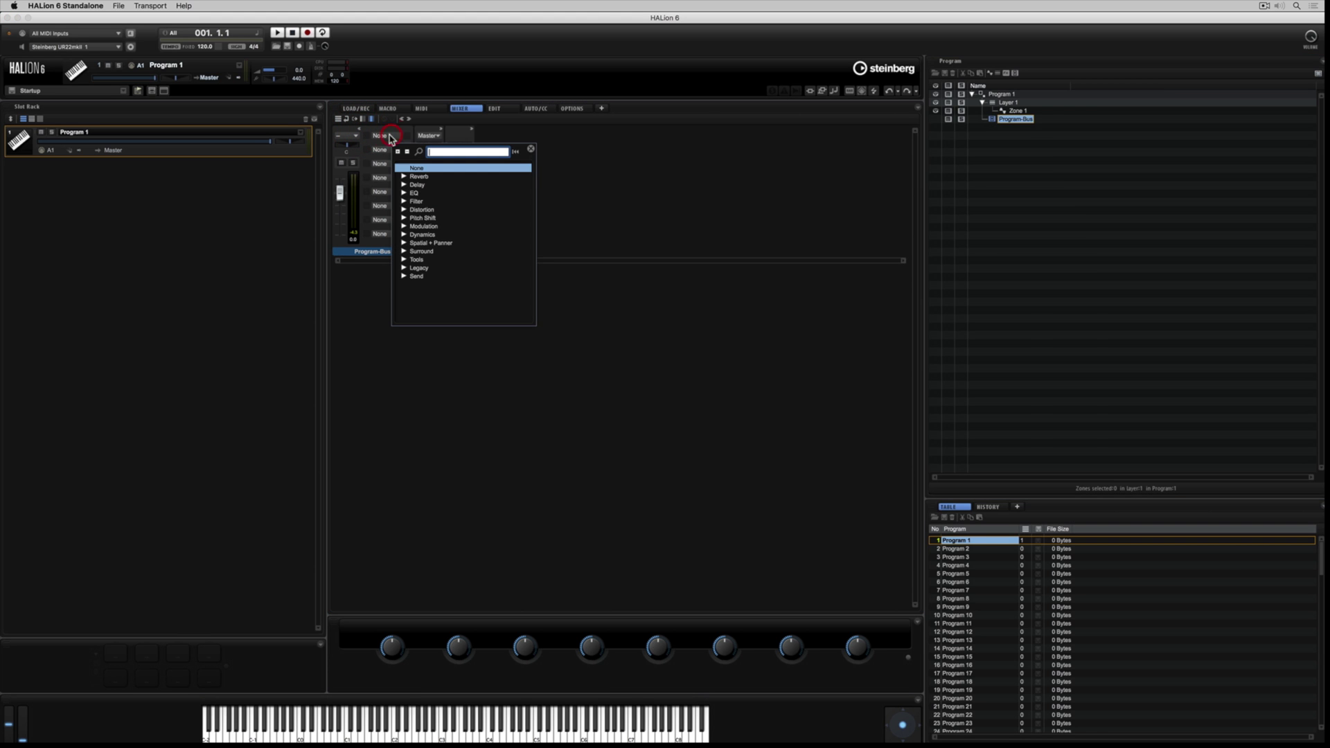
left_click(404, 186)
left_click(433, 194)
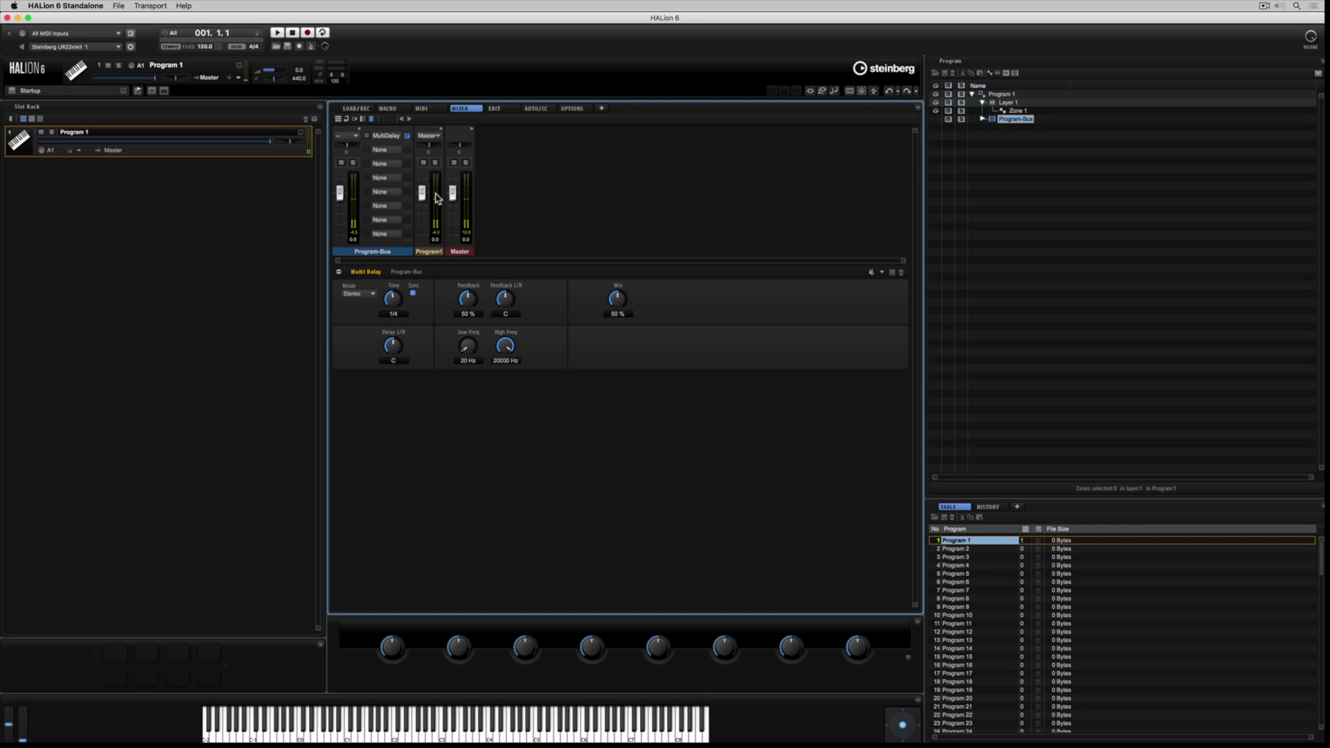
left_click_drag(469, 299, 464, 314)
left_click_drag(614, 298, 611, 315)
left_click_drag(466, 350, 483, 308)
left_click(982, 119)
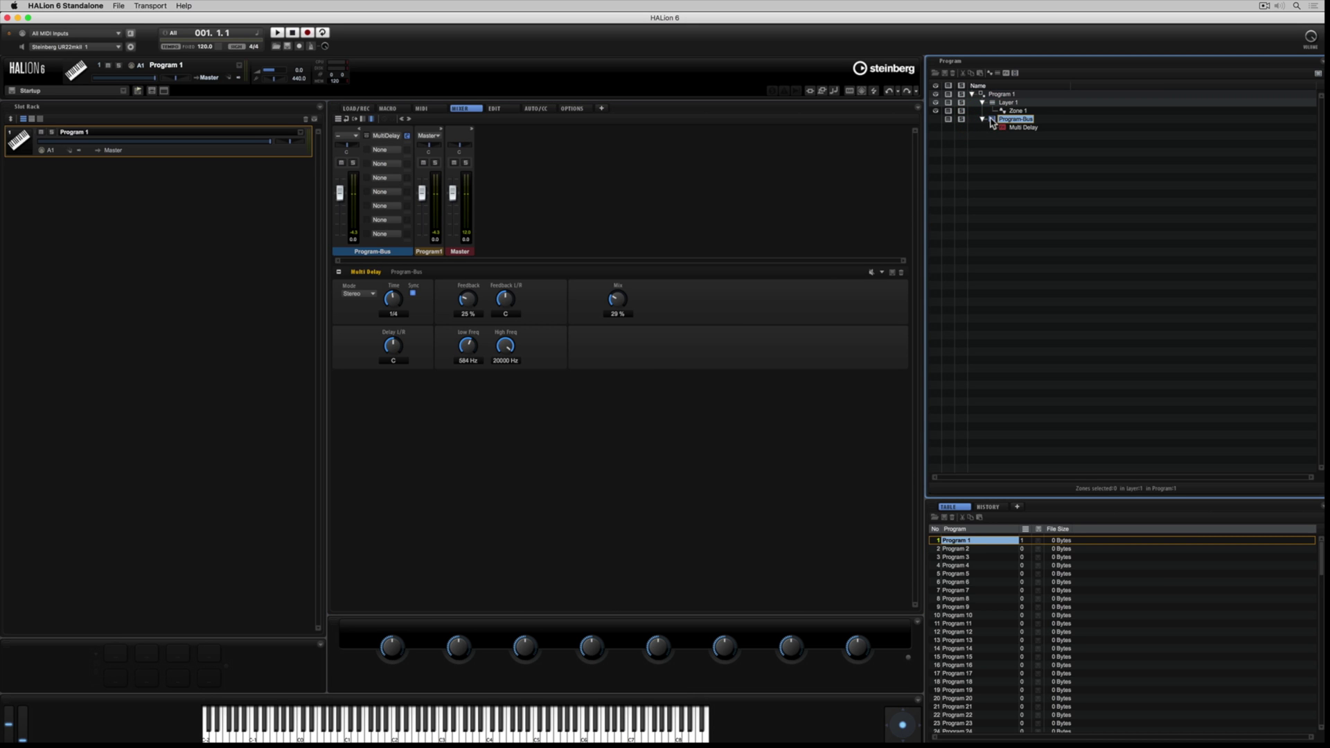
Add Studio EQ to Program-Bus and boost its high band to 2.6 dB
left_click(1007, 74)
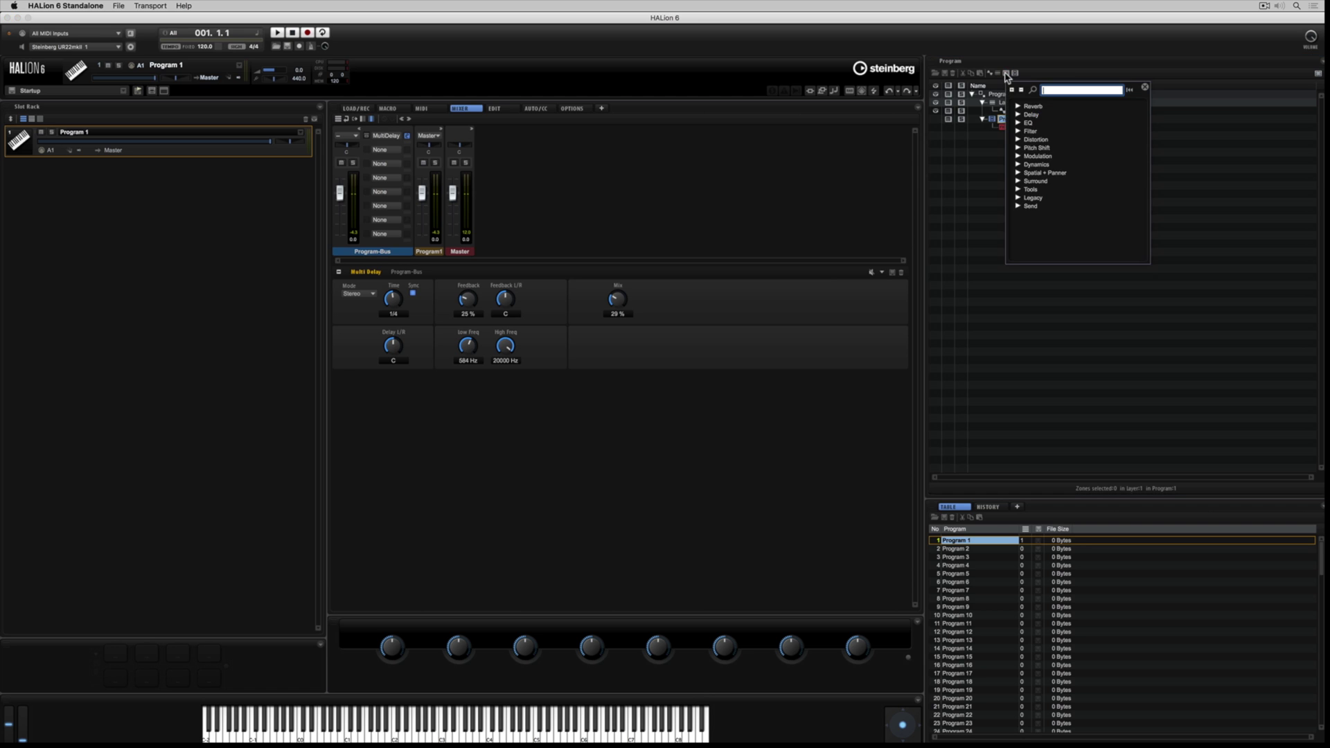
left_click(1018, 123)
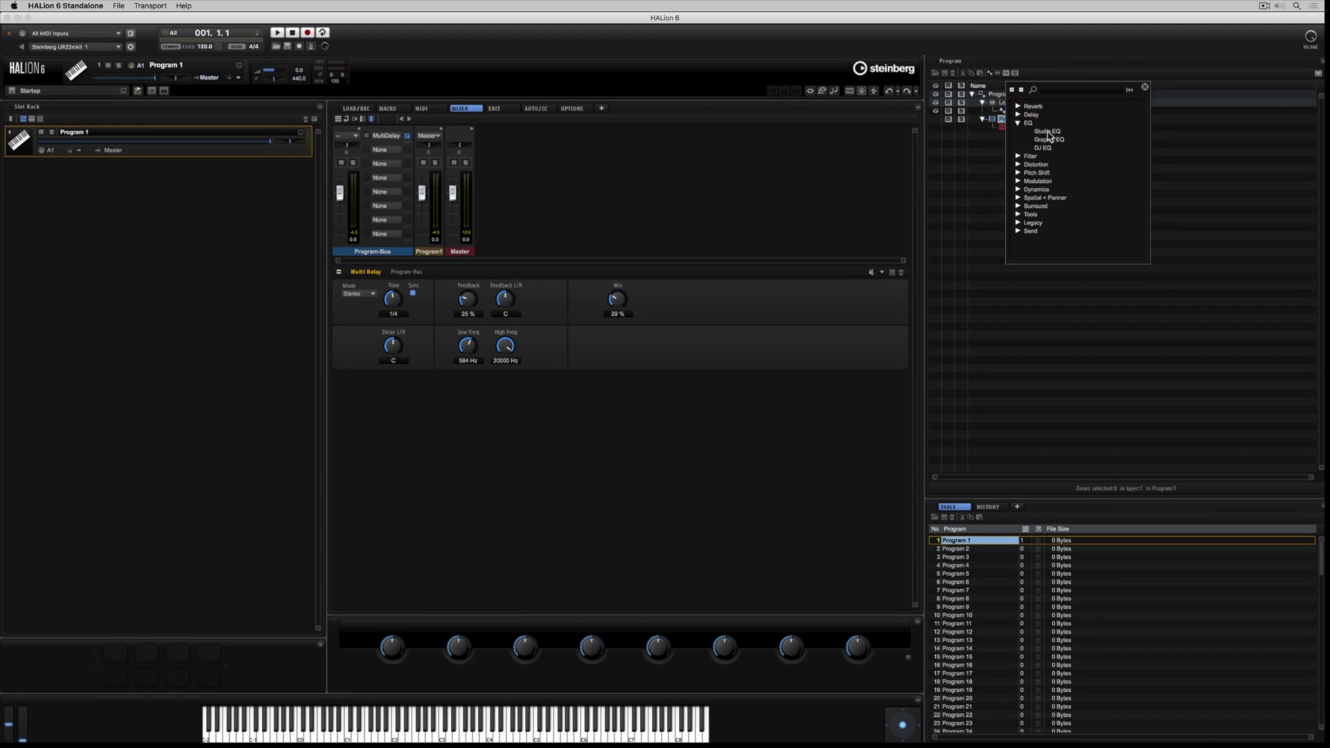
left_click(1048, 133)
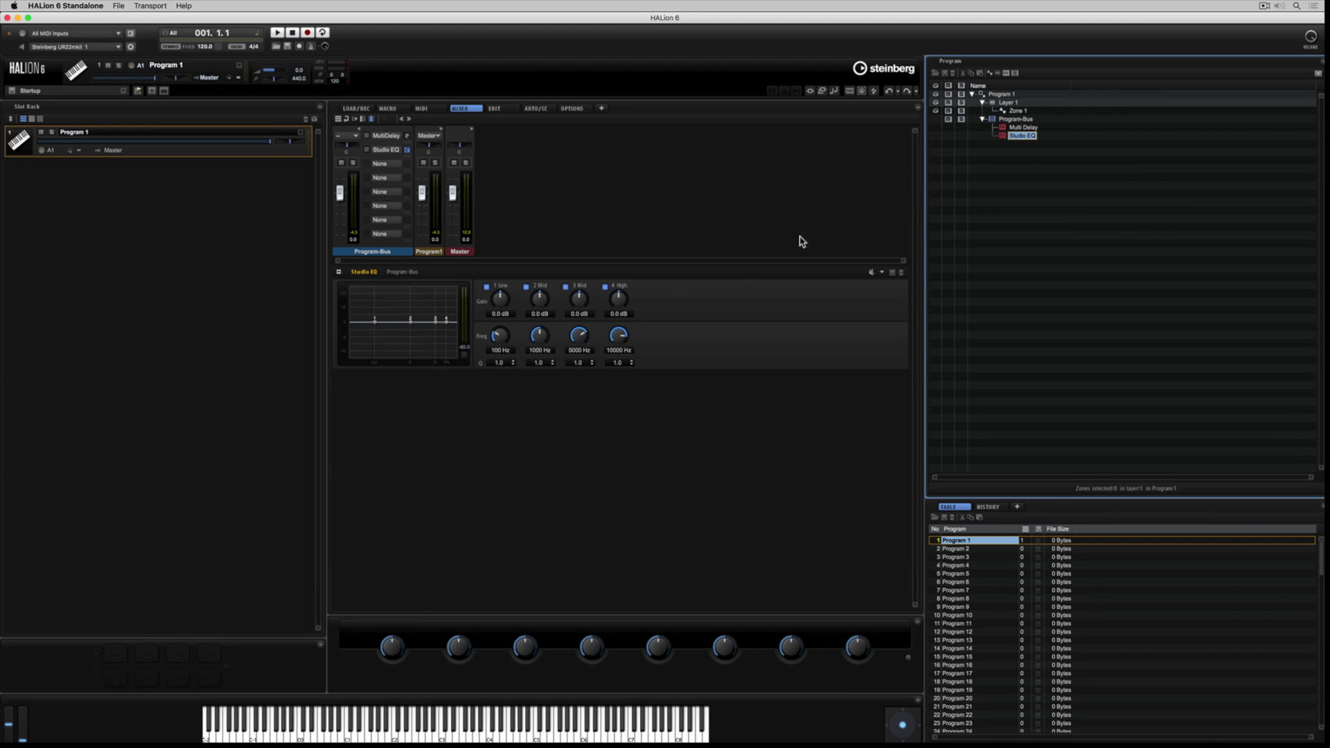
left_click_drag(445, 327, 375, 313)
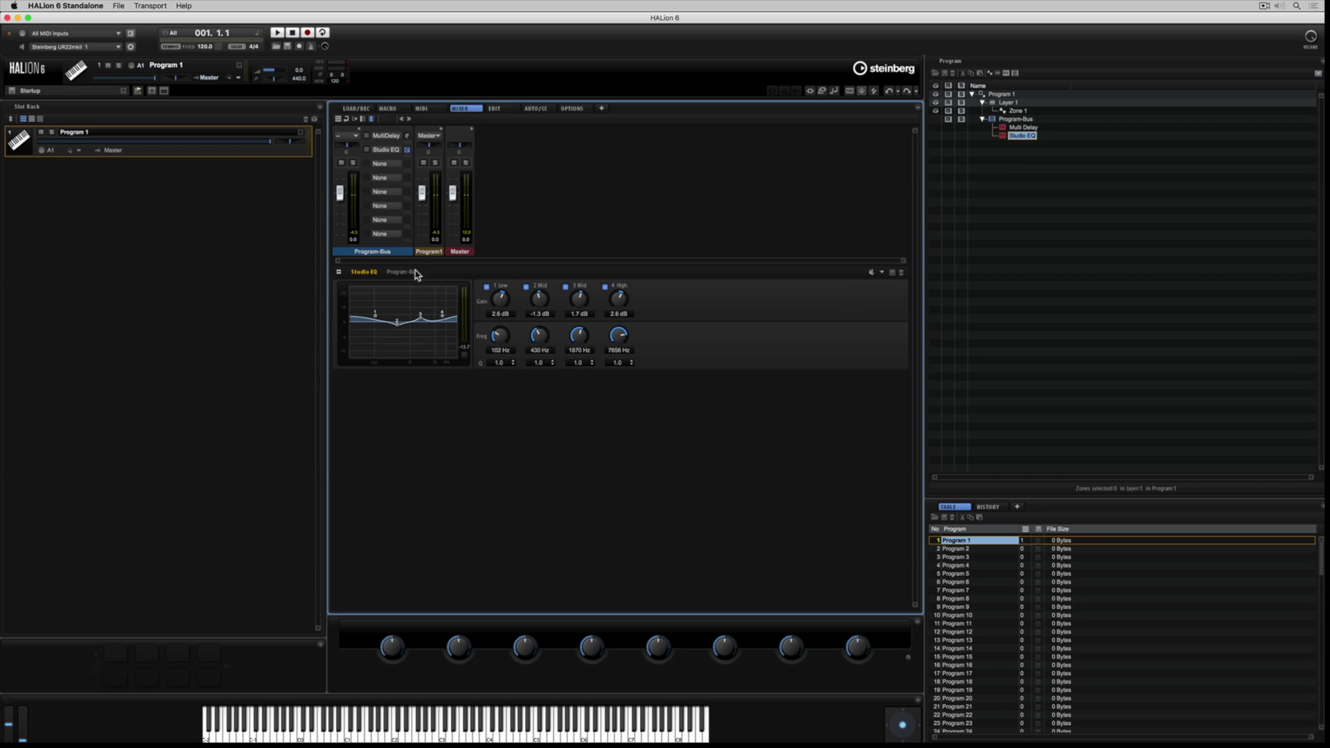
left_click(439, 130)
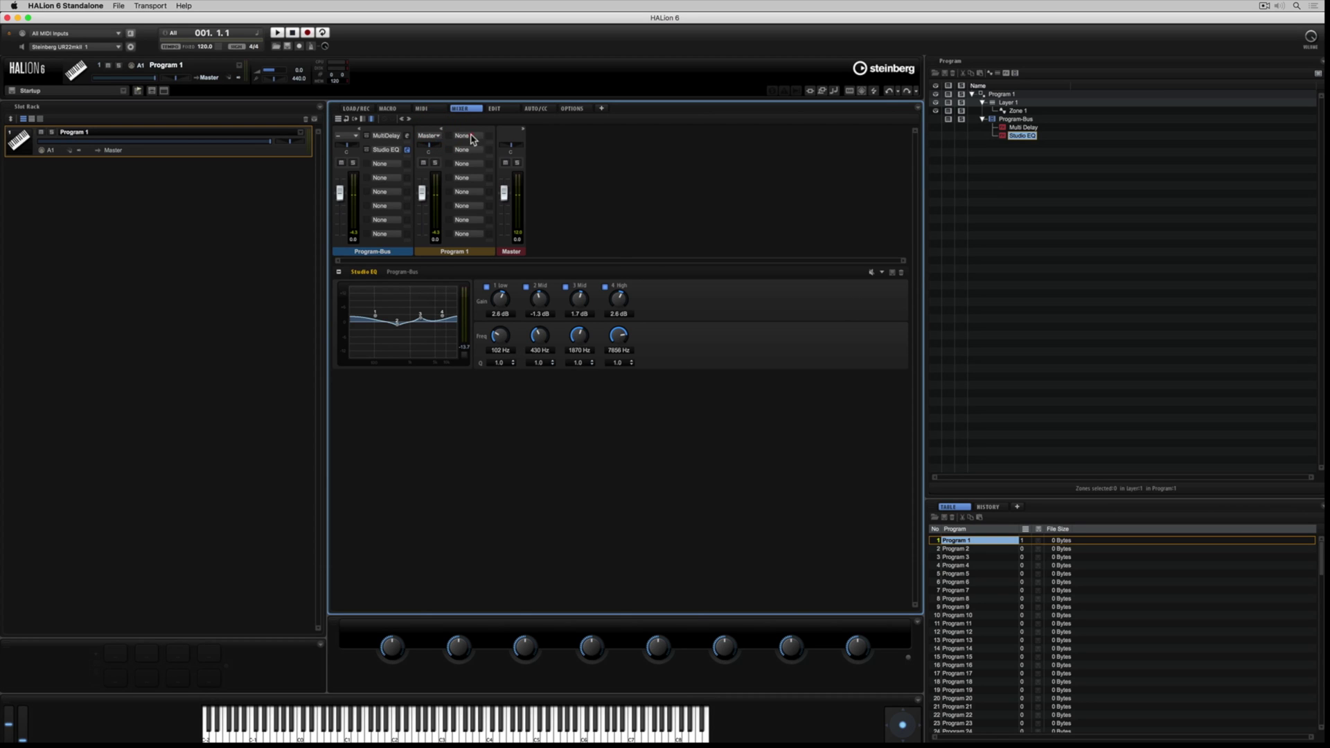
Load REVerence into Program 1's first insert slot
left_click(479, 137)
left_click(483, 176)
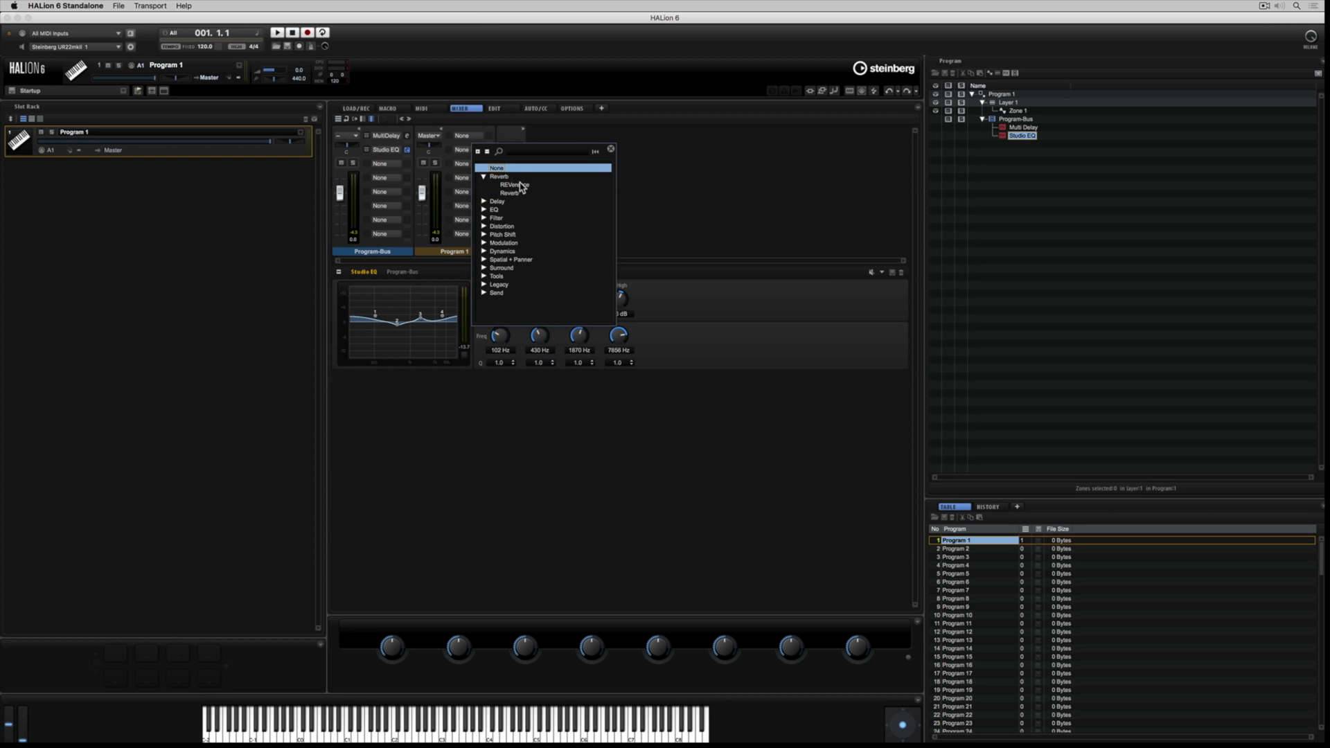
double_click(509, 184)
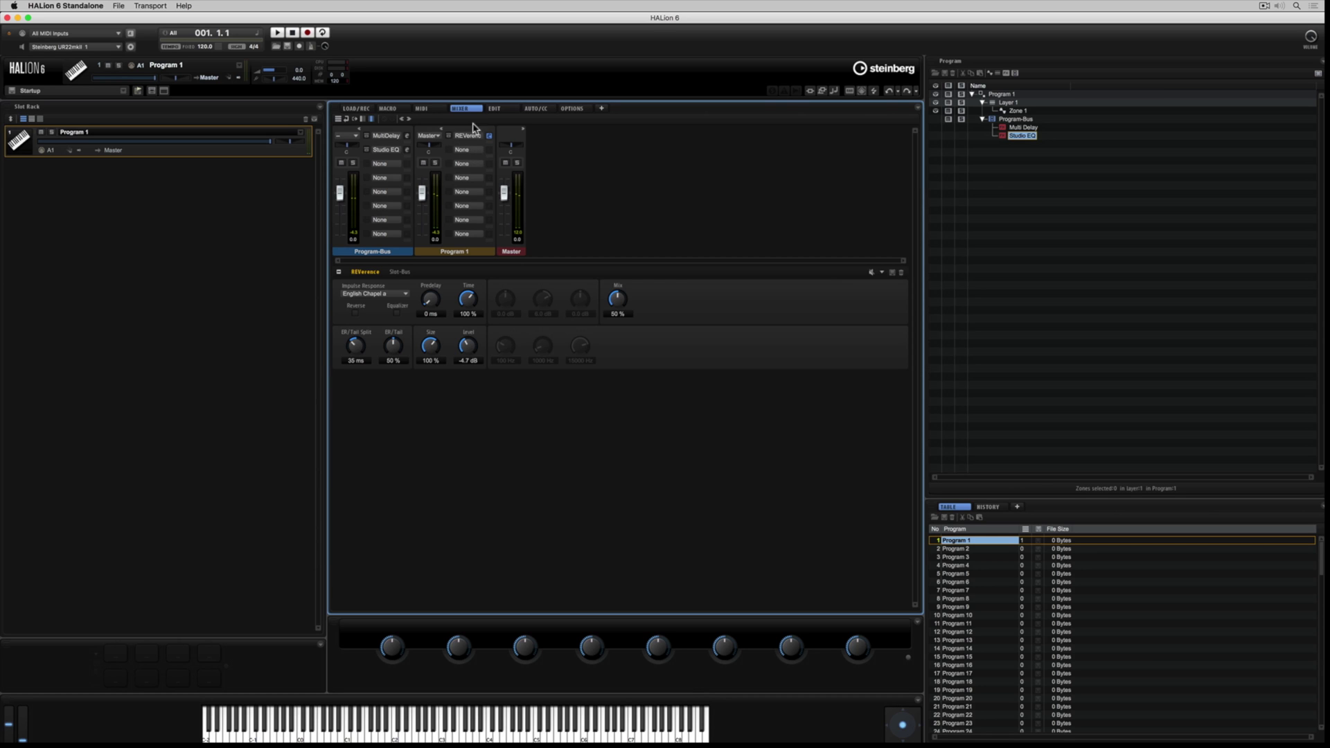
Put a Brickwall Limiter on Master with its threshold lowered to -16.7 dB
left_click(525, 130)
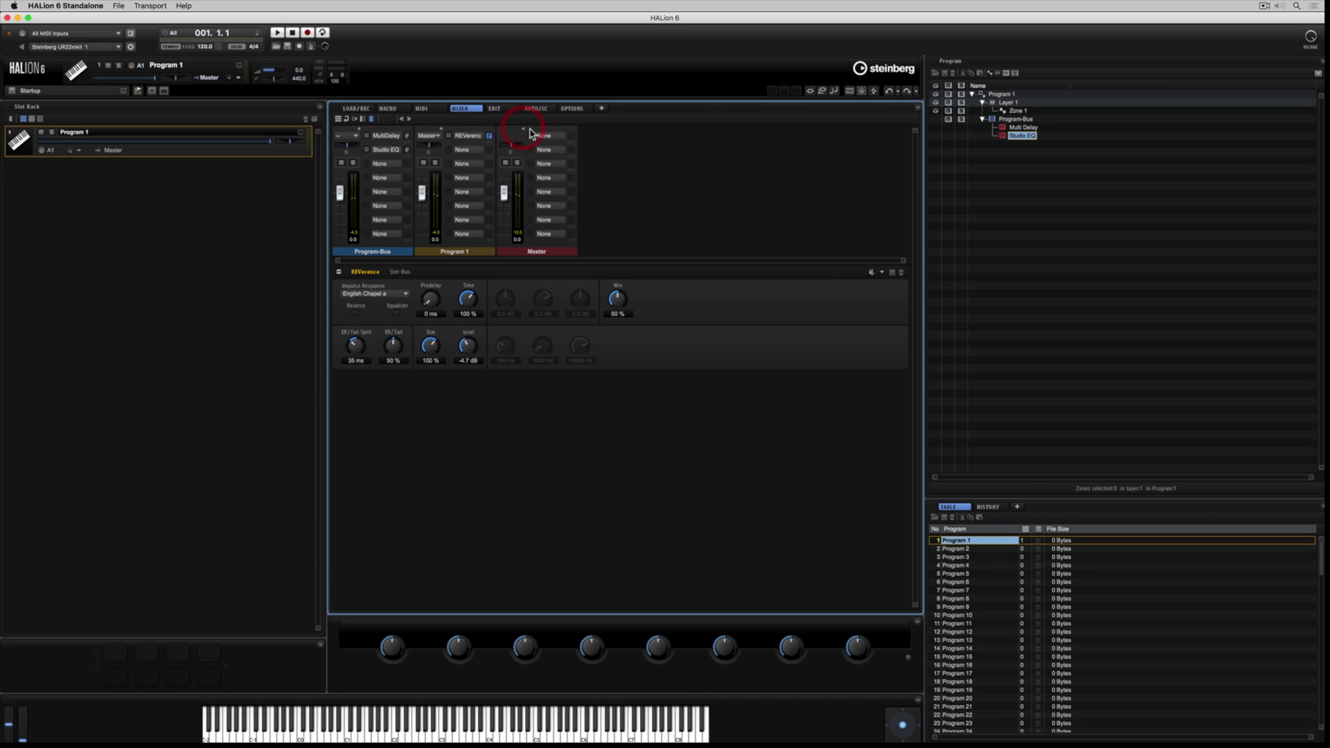
left_click(546, 136)
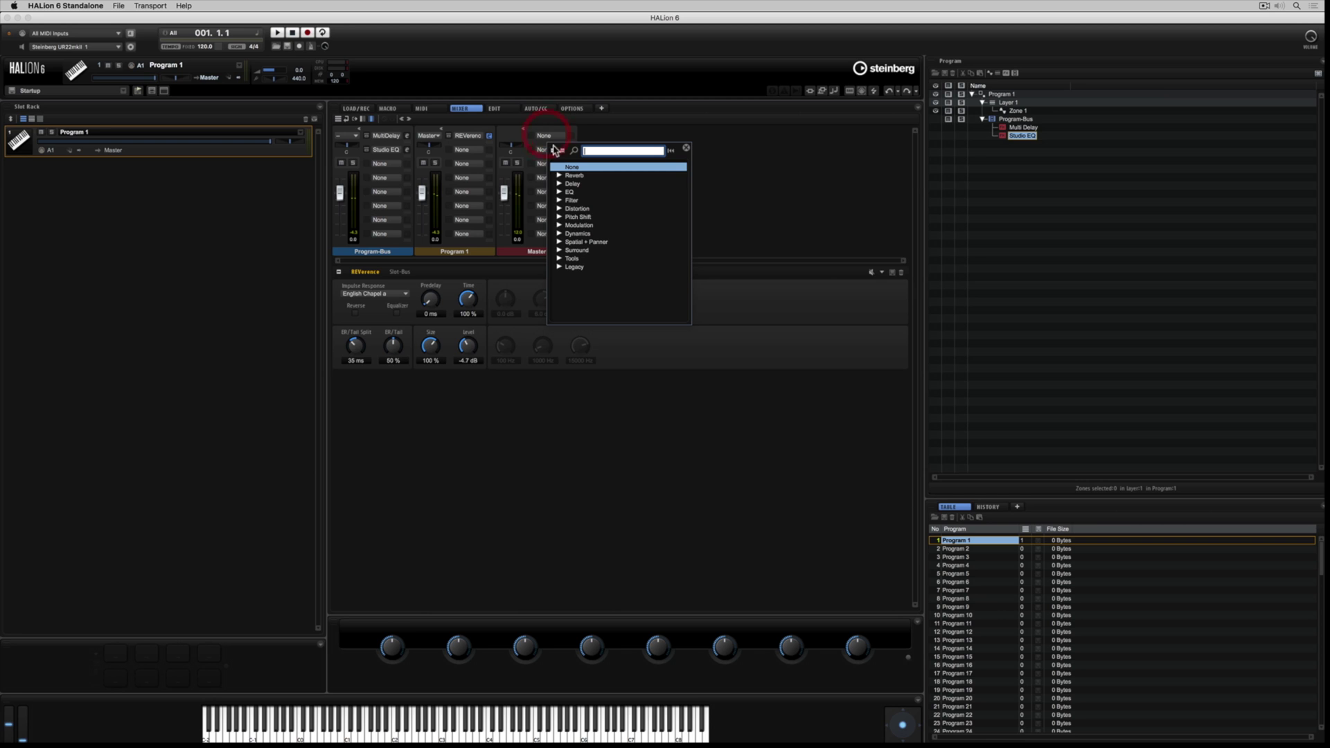
left_click(559, 234)
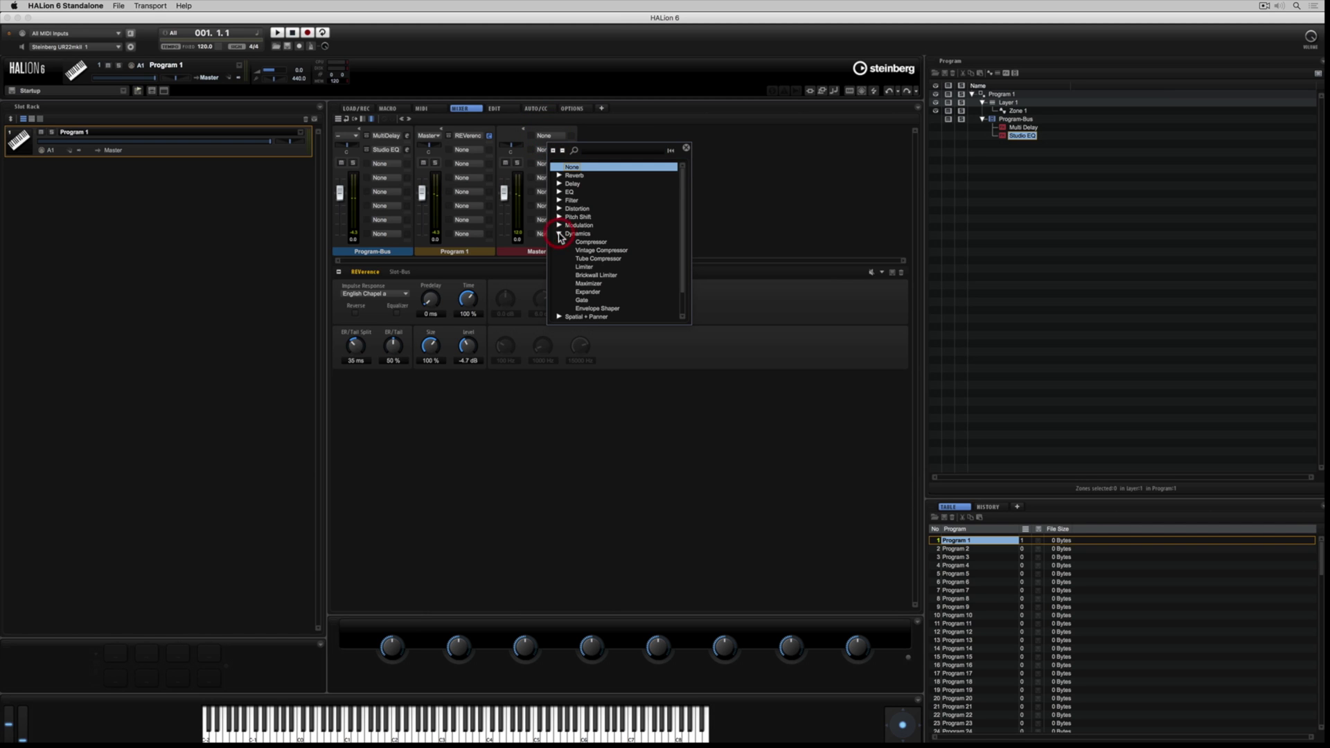
left_click(593, 275)
left_click_drag(402, 299, 389, 359)
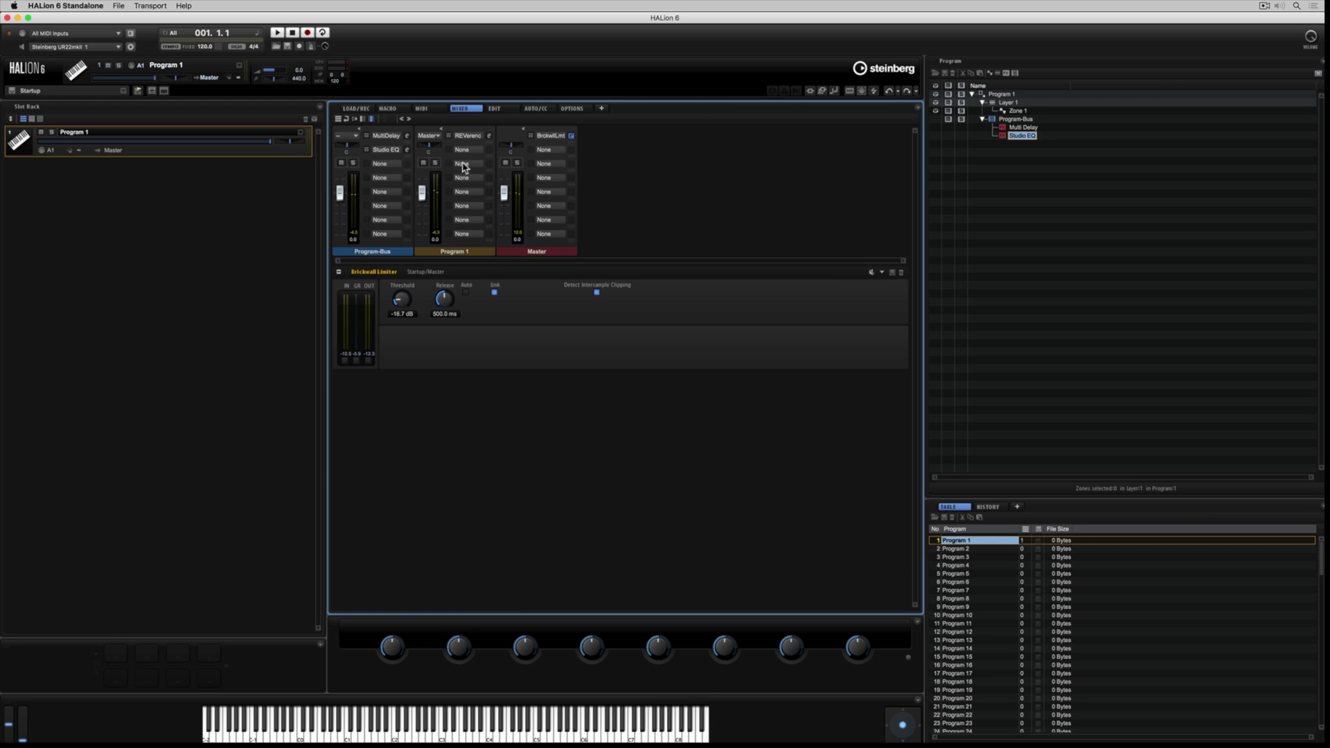
Add an AUX FX 1 send to Program-Bus and bring its bus channel into view
left_click(380, 167)
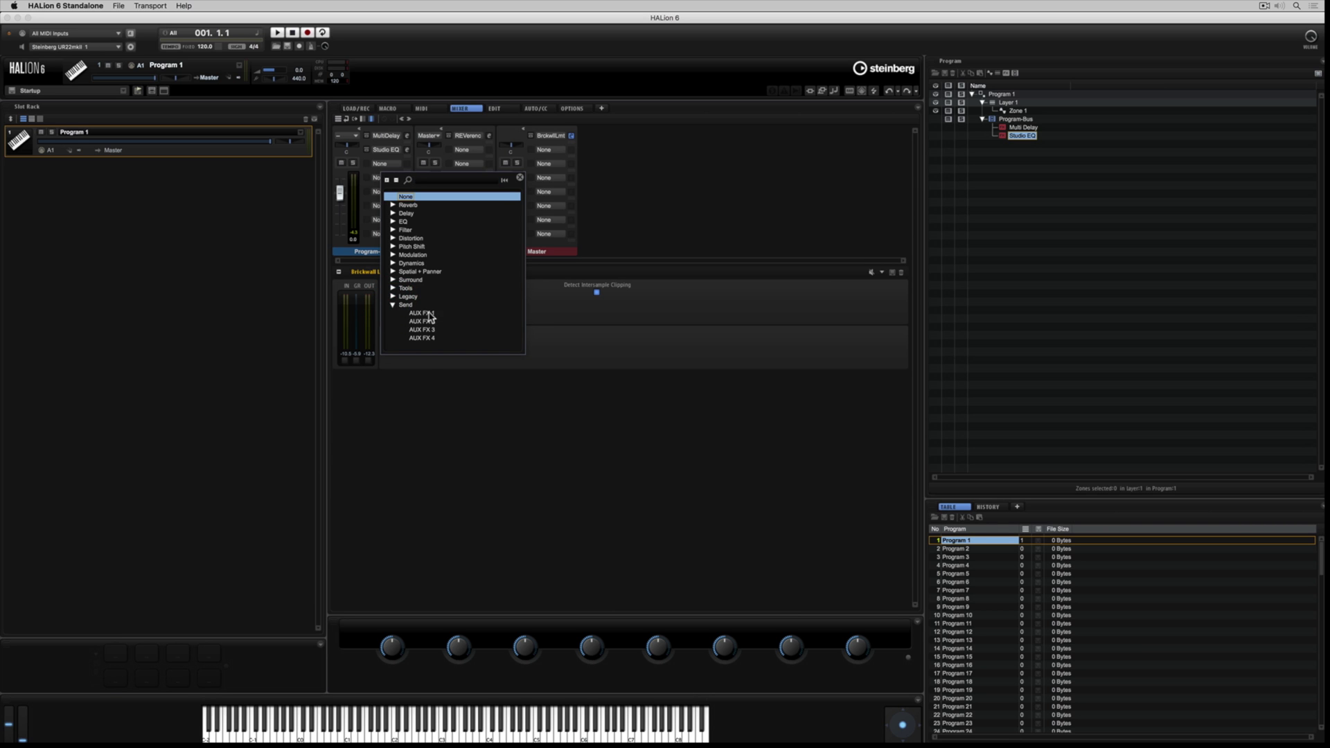
double_click(430, 316)
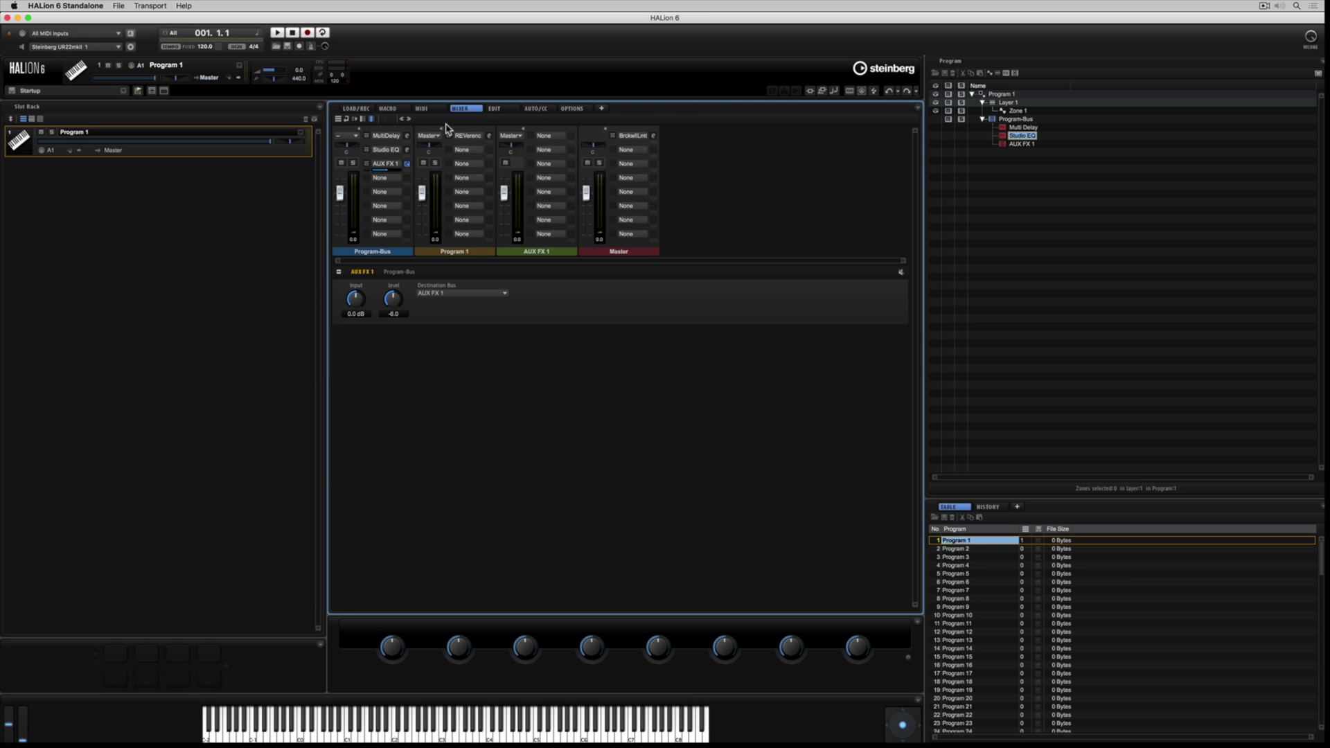
left_click(346, 119)
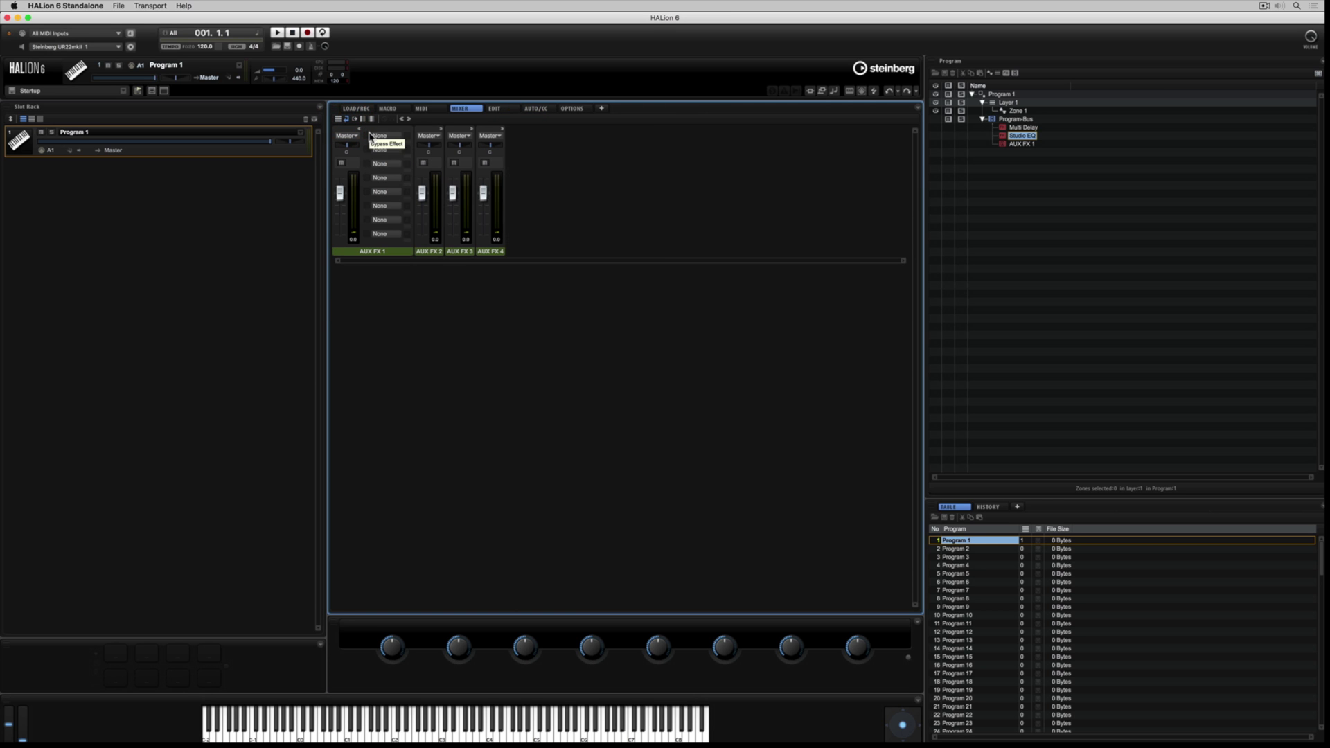
left_click(365, 120)
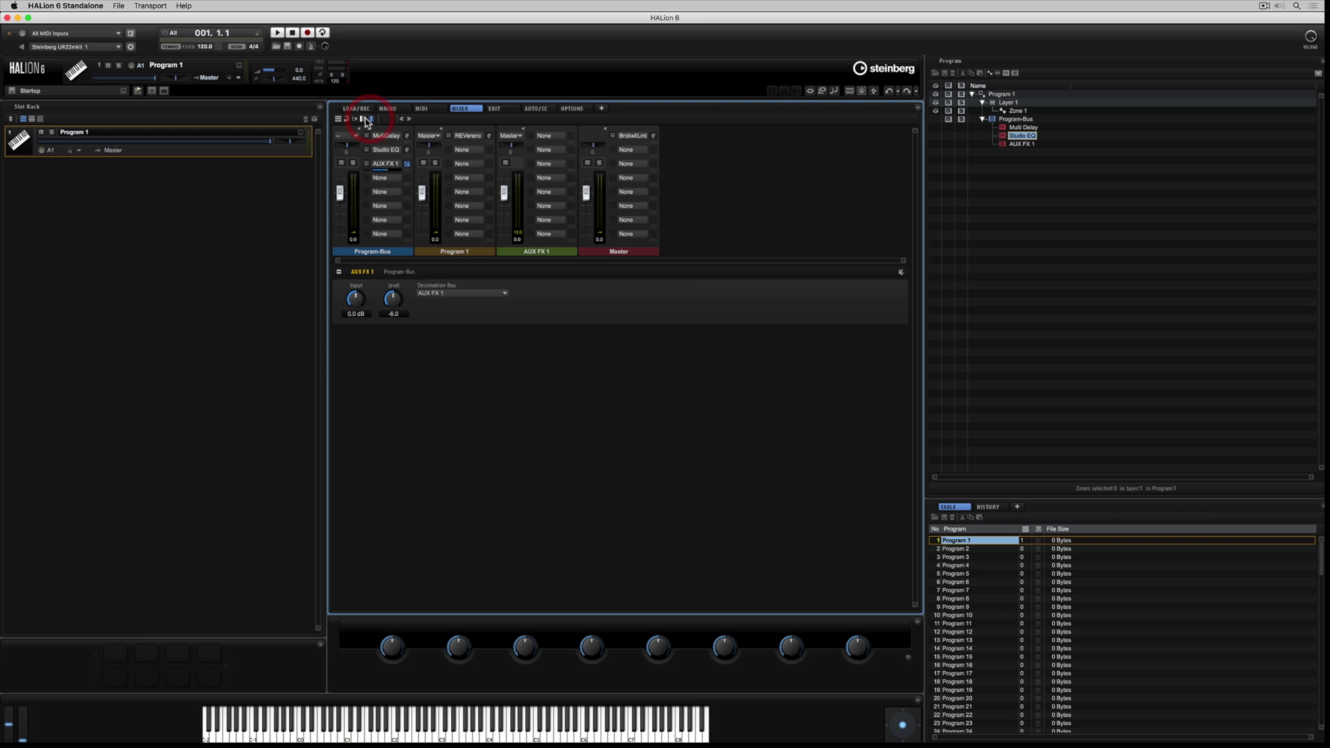
Load VST Amp from Distortion onto AUX FX 1's first insert and lower its fader to -15.7
left_click(552, 137)
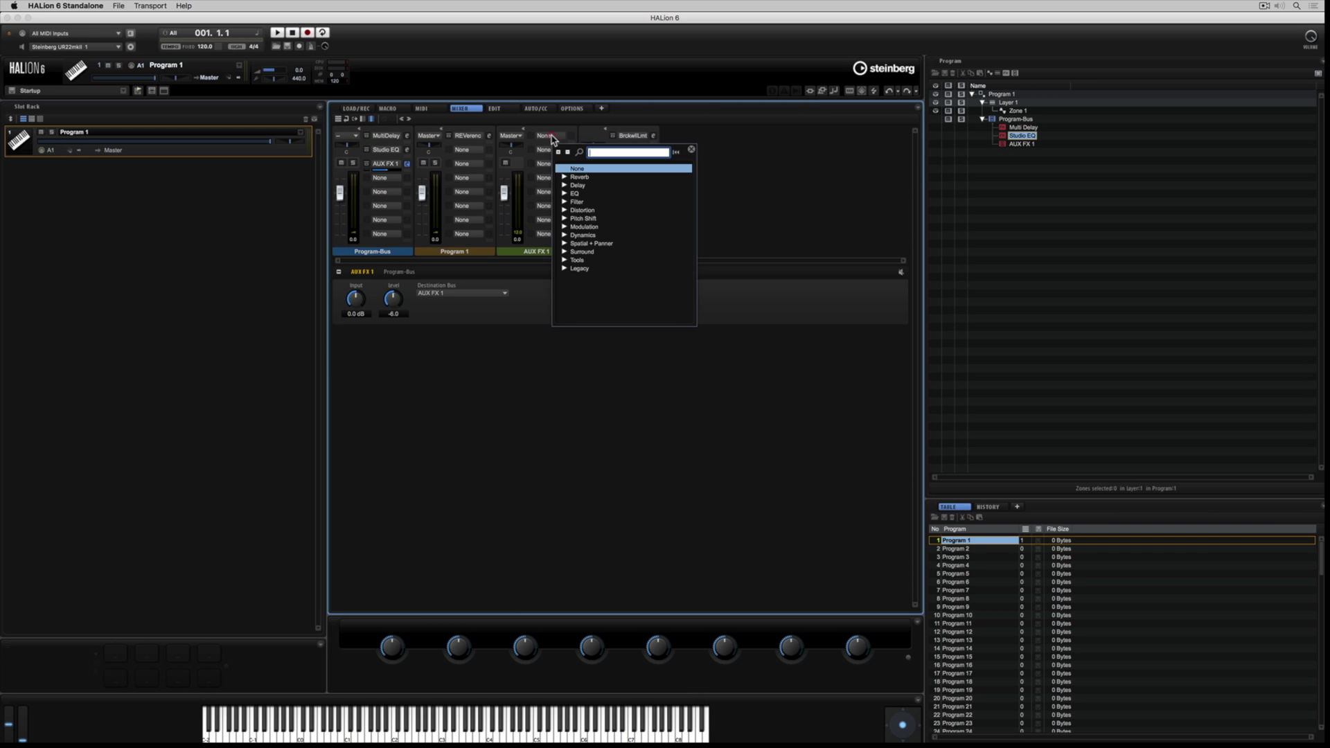
left_click(564, 210)
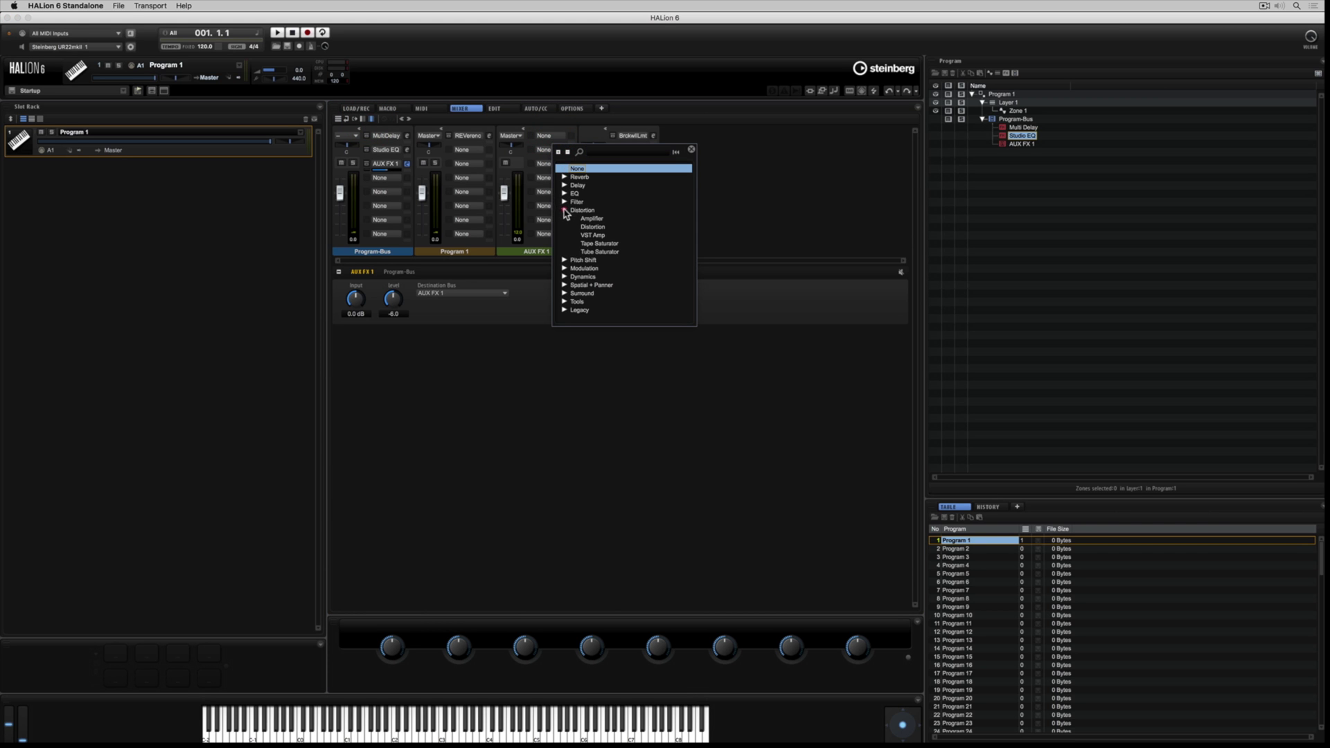
left_click(592, 236)
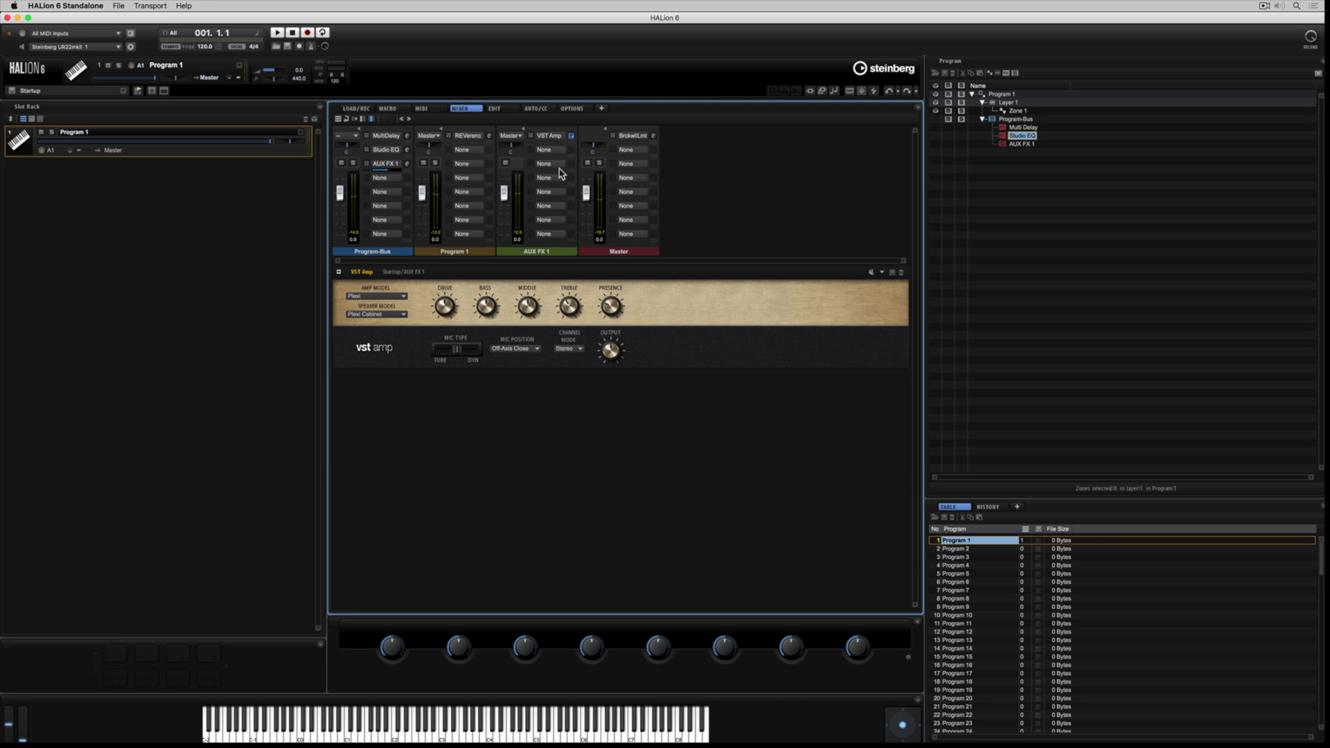
left_click_drag(503, 193, 503, 208)
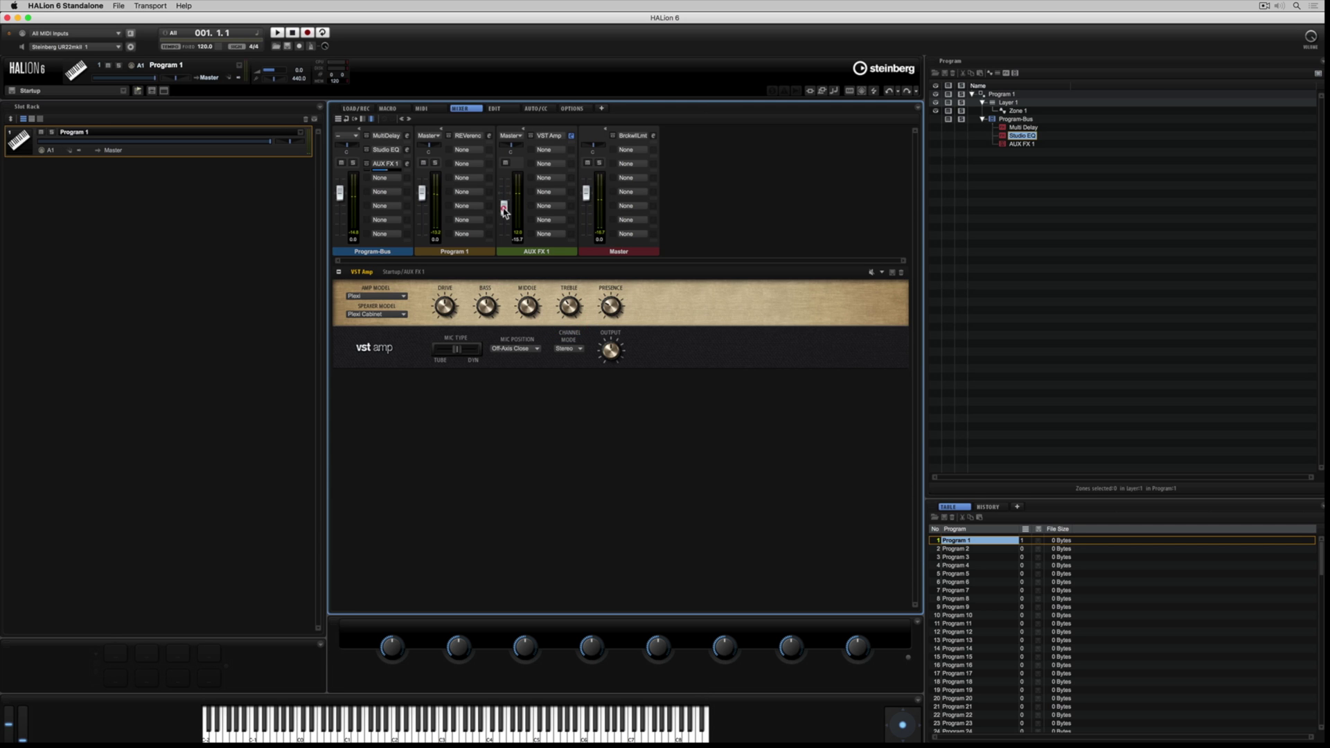
left_click(382, 170)
Route AUX FX 1 to Out 2, set it back to Master, and bypass the Program-Bus send
left_click(515, 135)
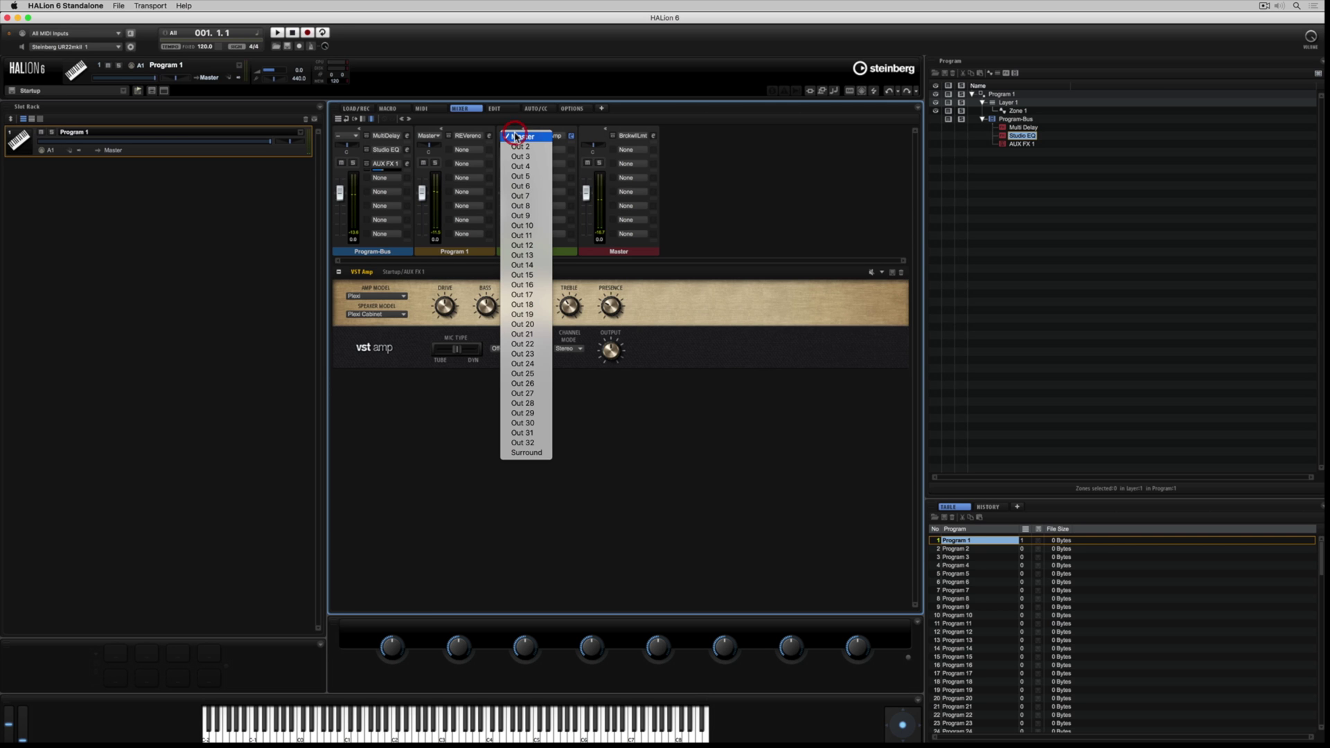
left_click(516, 147)
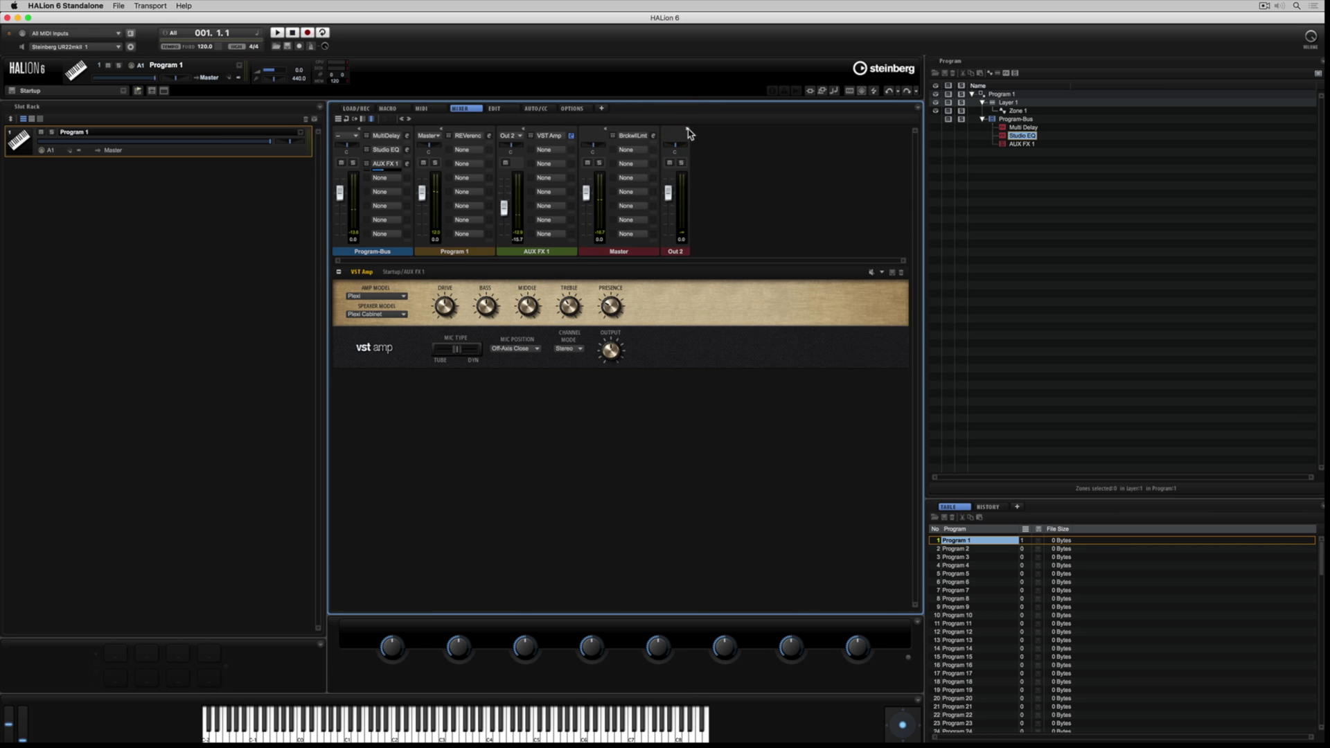
left_click(688, 130)
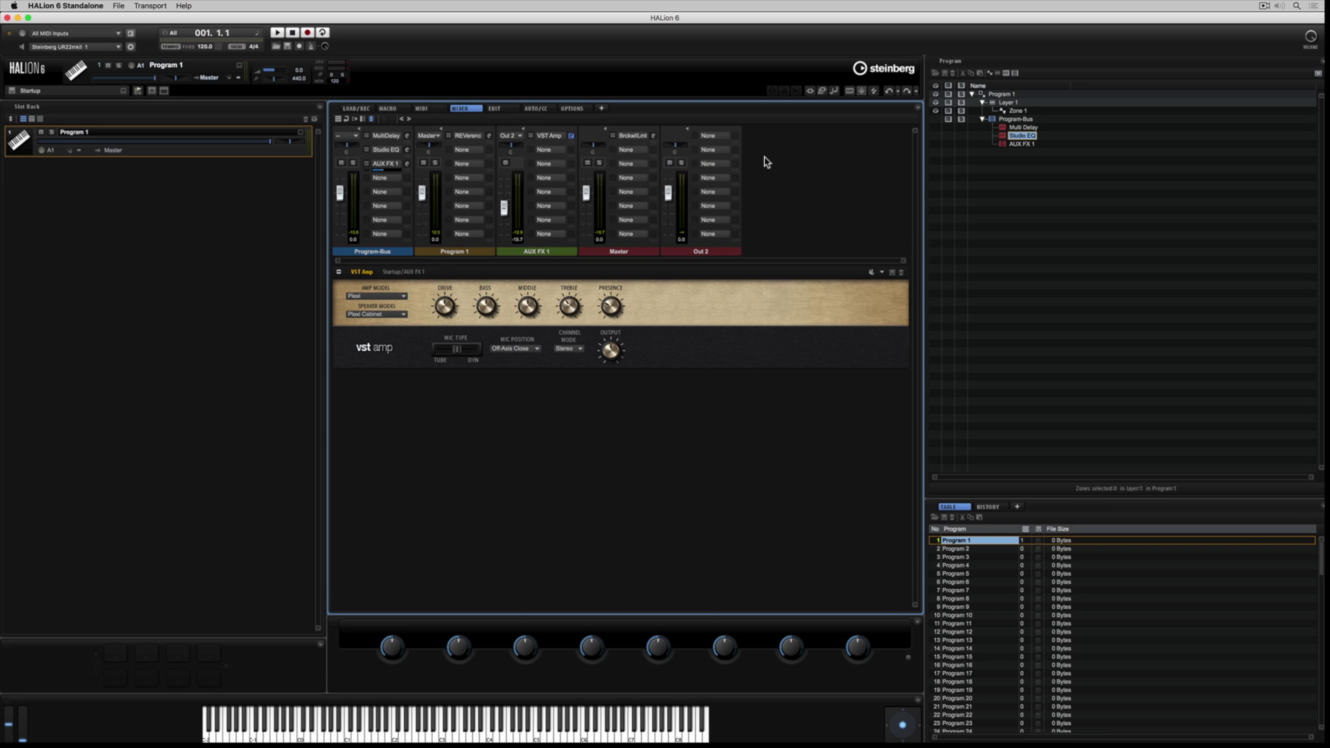
left_click(509, 136)
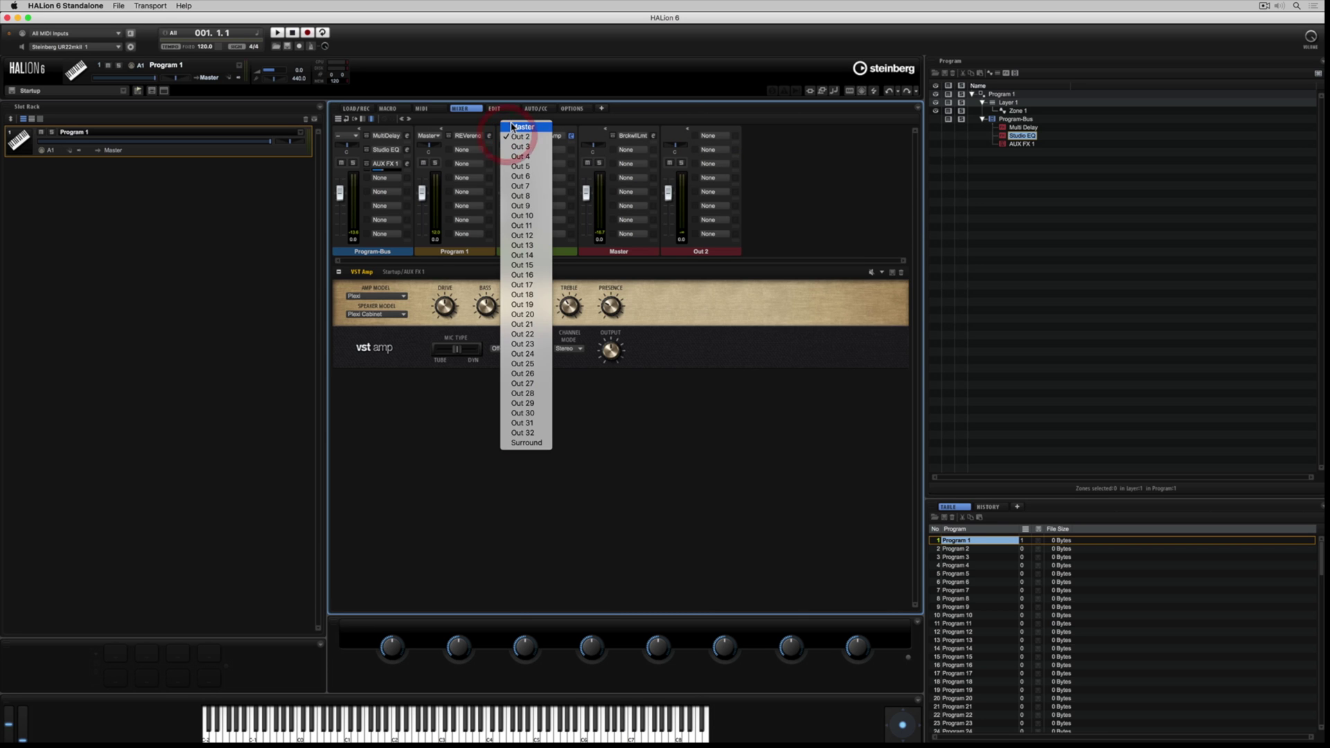
left_click(512, 126)
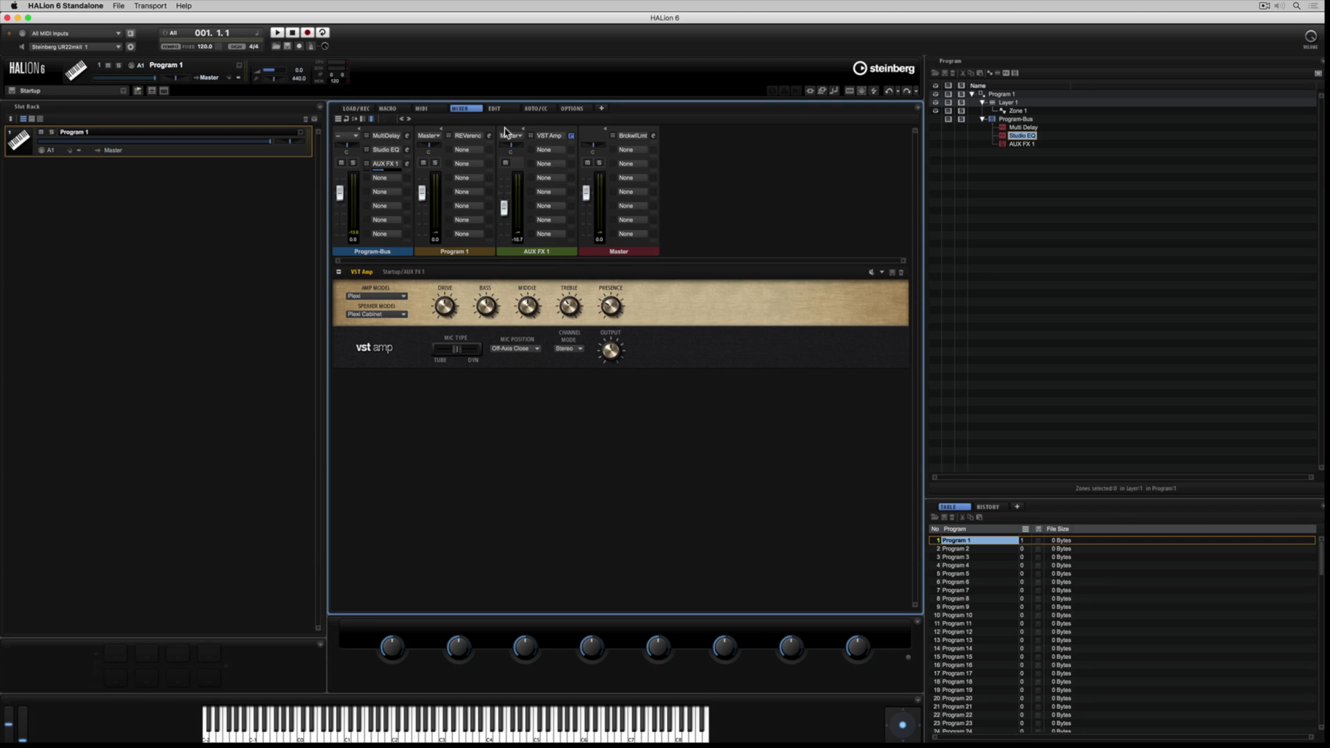
left_click(367, 163)
Bypass Program-Bus's Studio EQ and MultiDelay inserts and set its AUX FX 1 slot to None
left_click(366, 150)
left_click(367, 137)
left_click(383, 166)
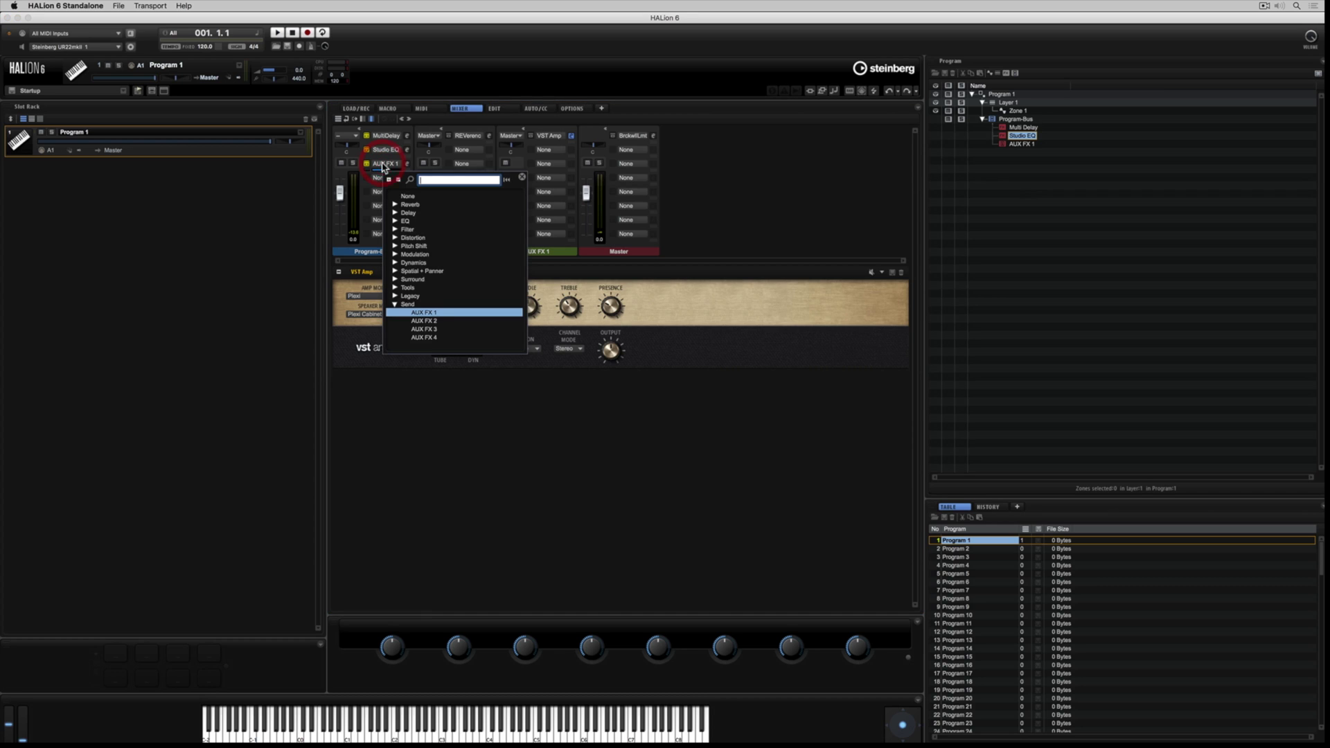
left_click(409, 197)
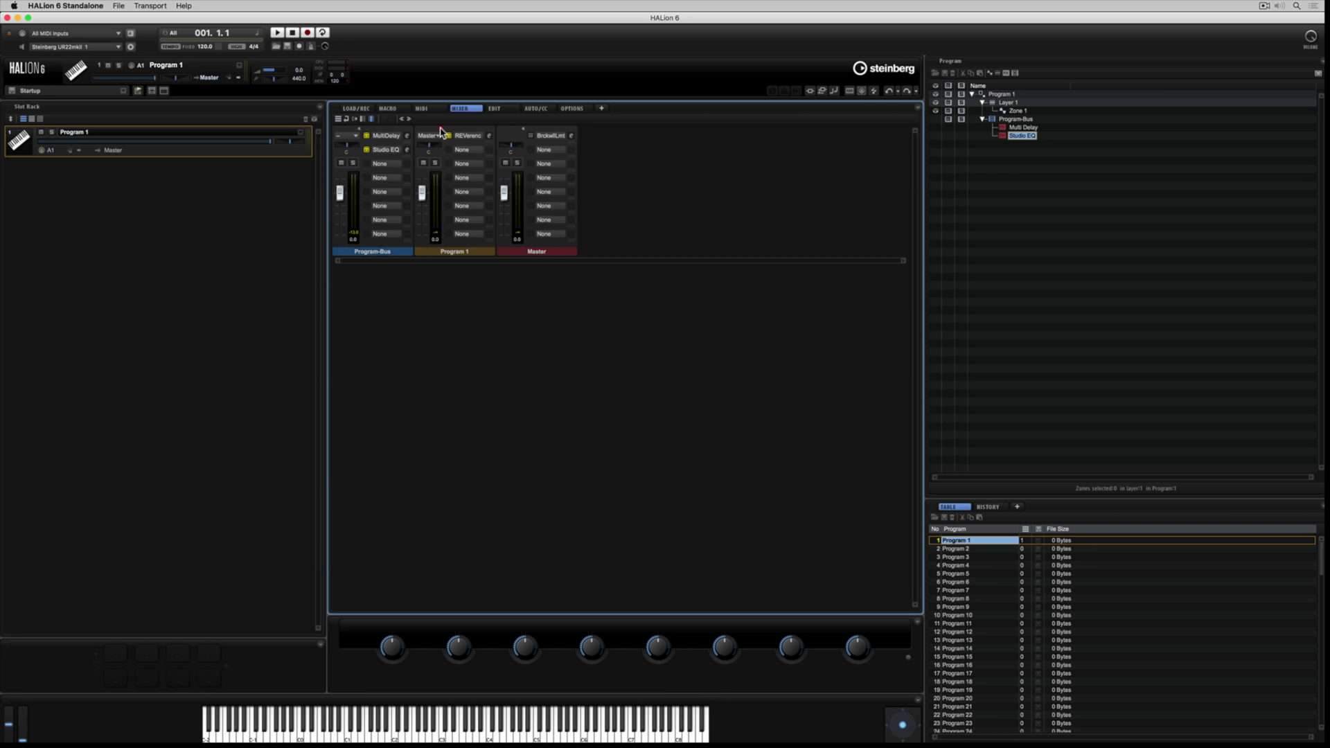
Collapse the Program 1, Program-Bus and Master insert columns and the Program-Bus tree node
left_click(440, 128)
left_click(358, 130)
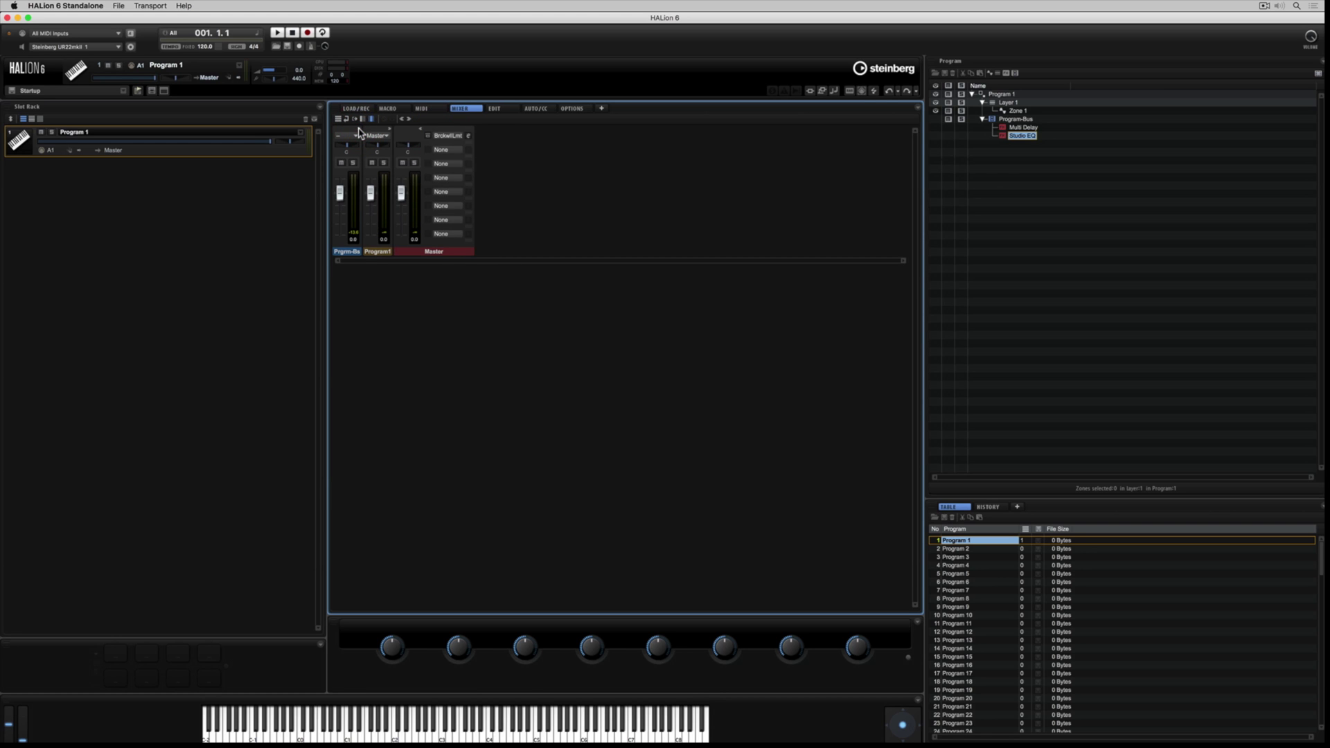
left_click(419, 130)
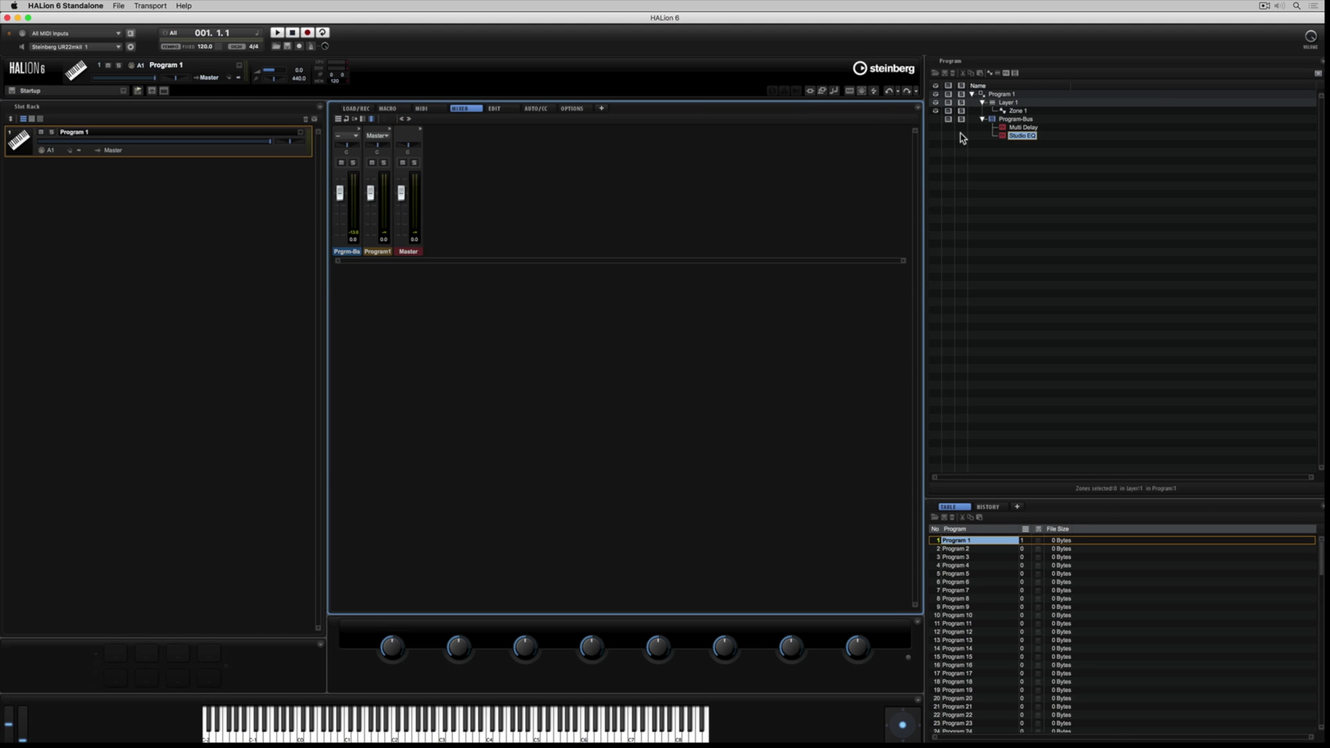
left_click(982, 120)
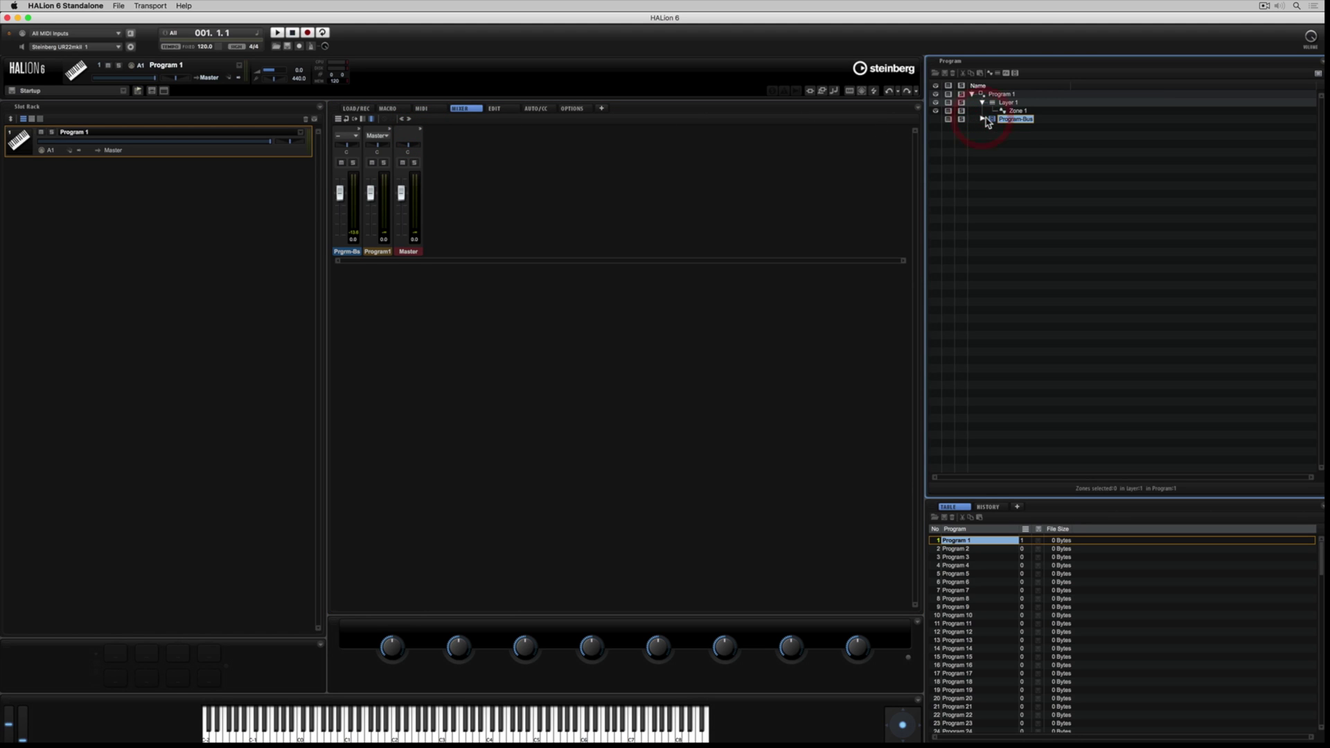
Create a new bus, Layer 1-Bus, under Layer 1
left_click(995, 104)
left_click(1015, 74)
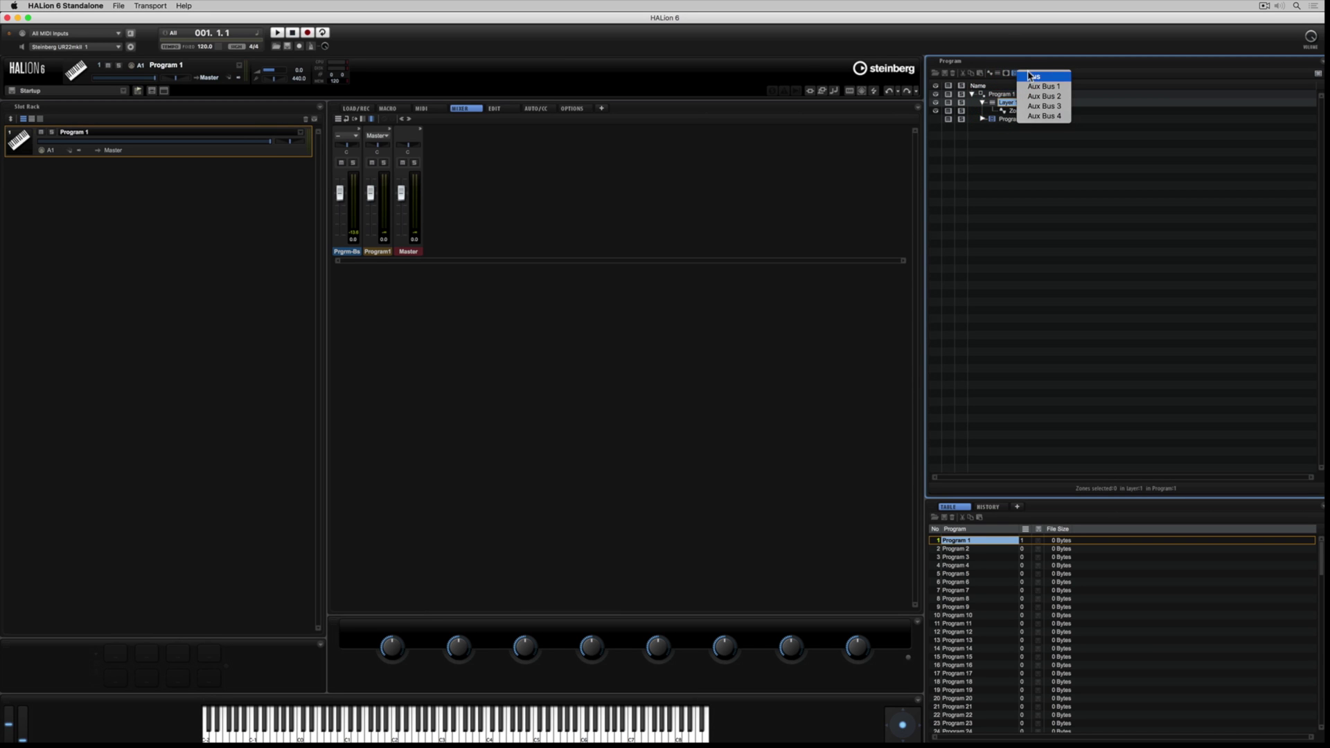
left_click(1029, 75)
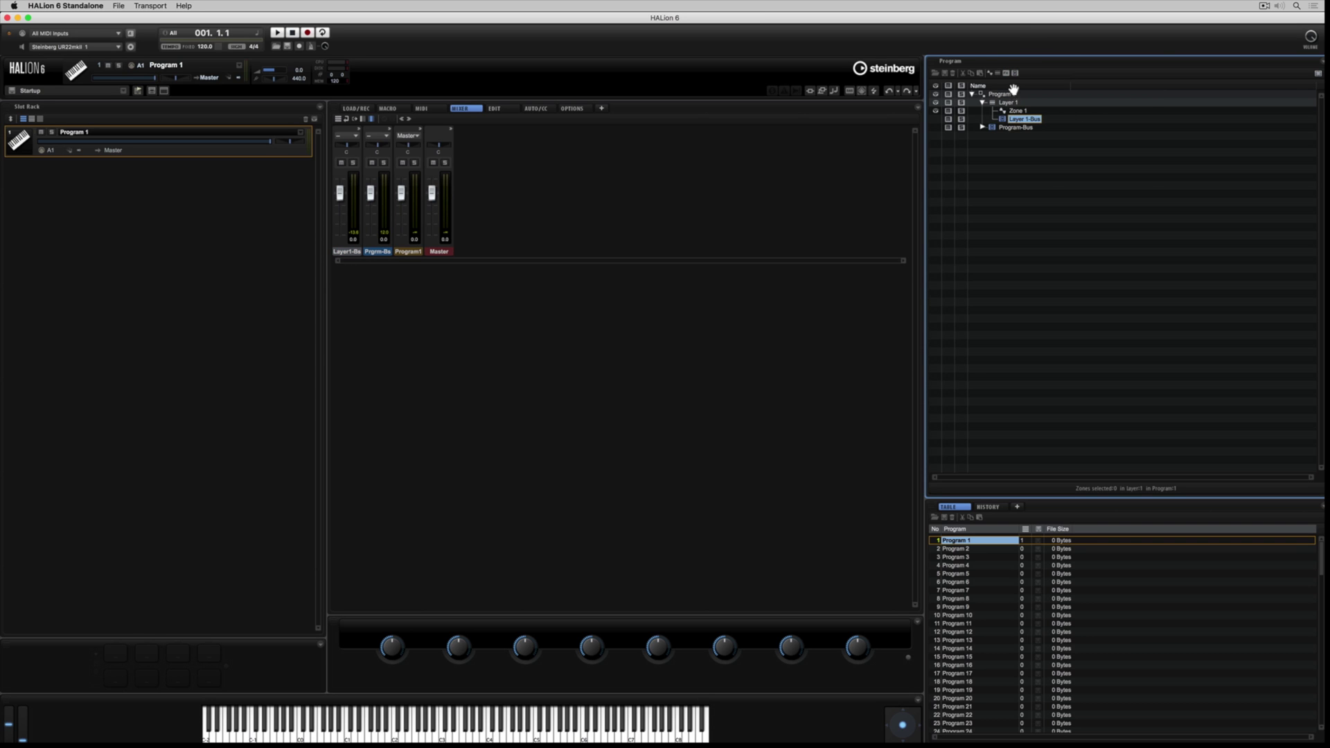
Add Multi Delay to Layer 1-Bus with feedback at 24 % and mix at 11 %
left_click(1006, 73)
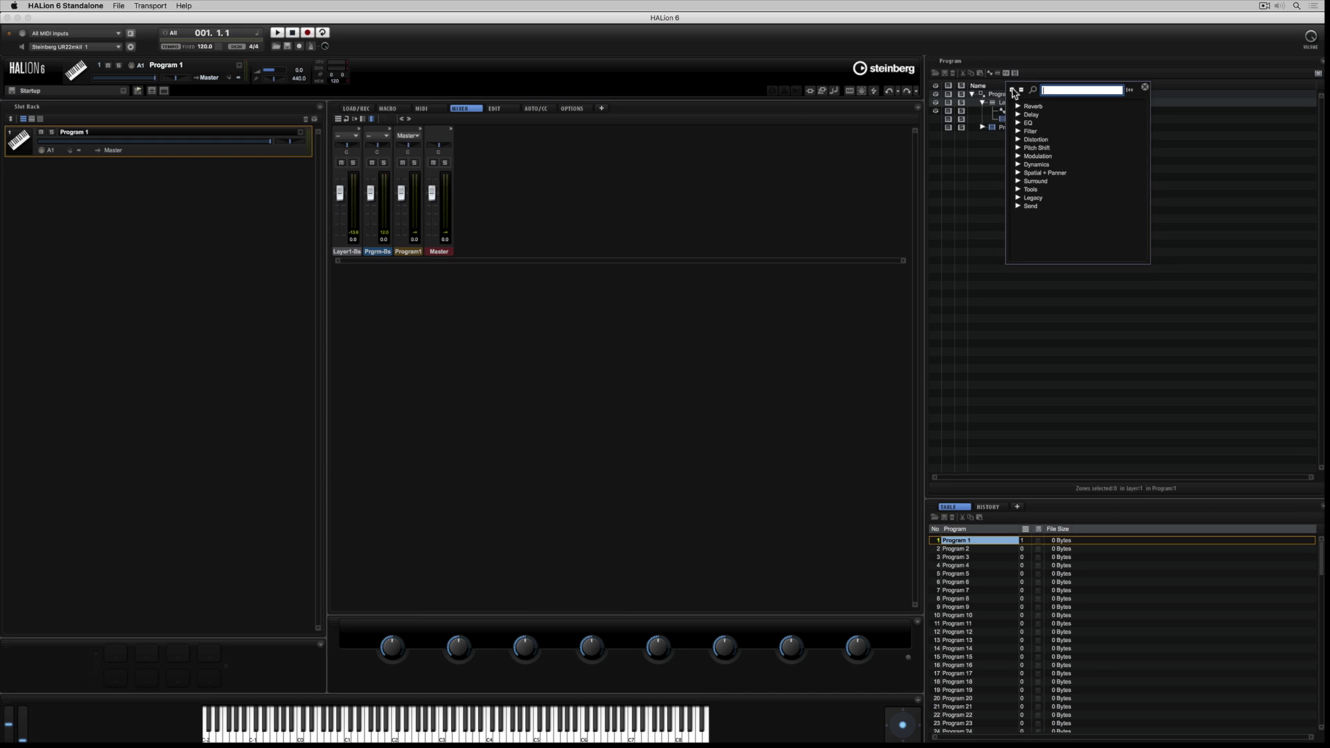
left_click(1018, 115)
double_click(1042, 123)
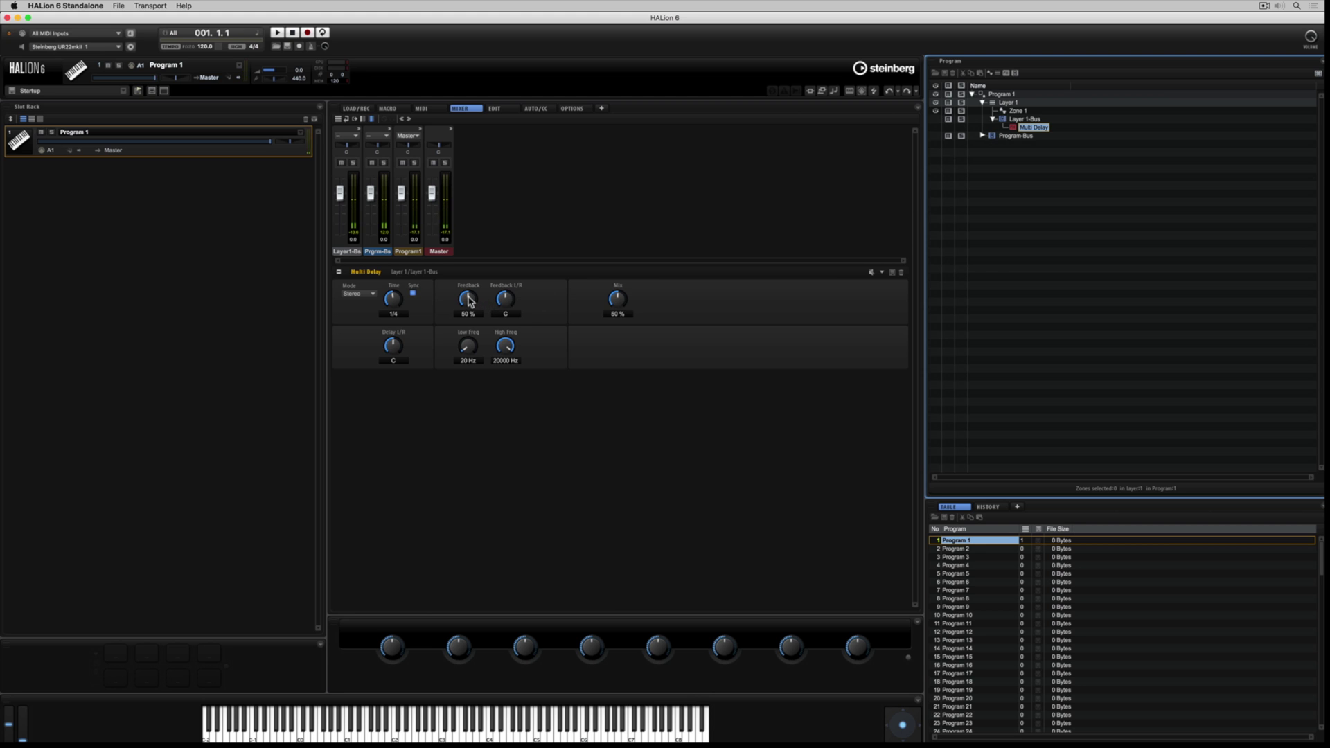
left_click_drag(468, 299, 475, 326)
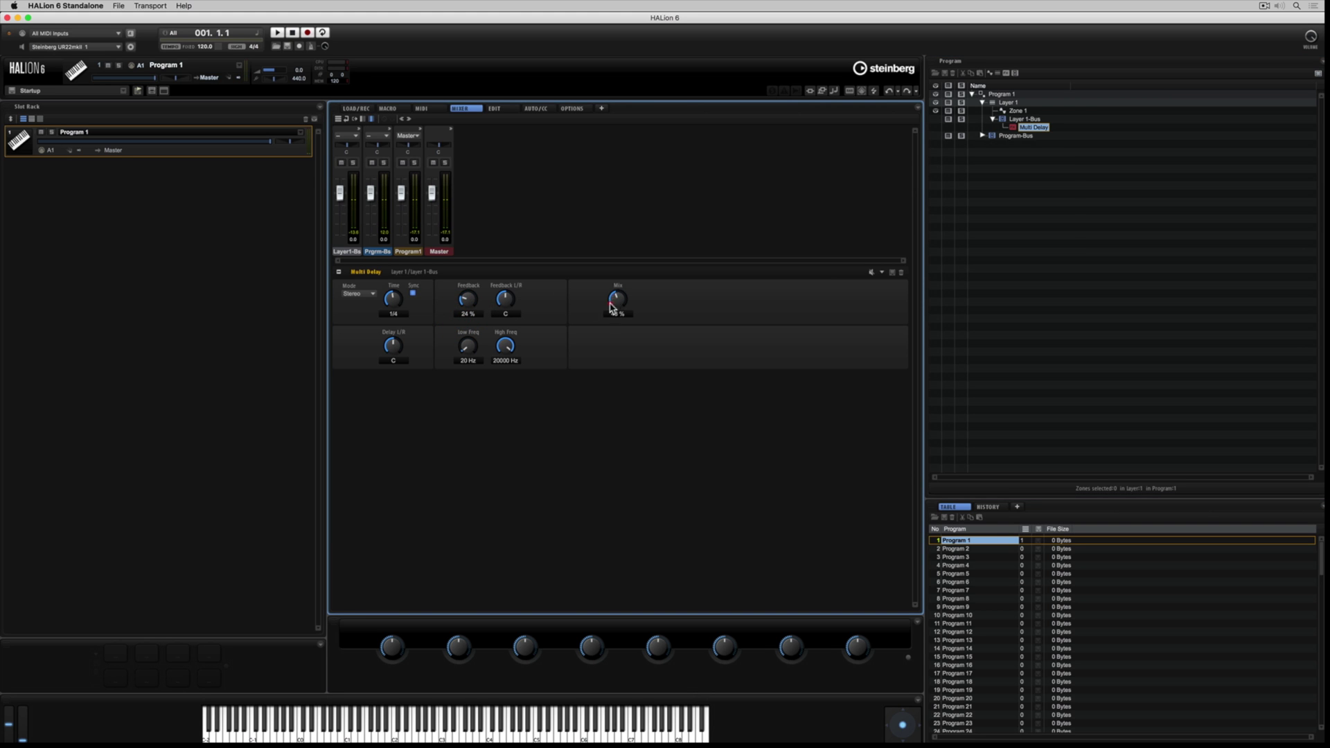
left_click_drag(612, 307, 600, 321)
left_click(358, 130)
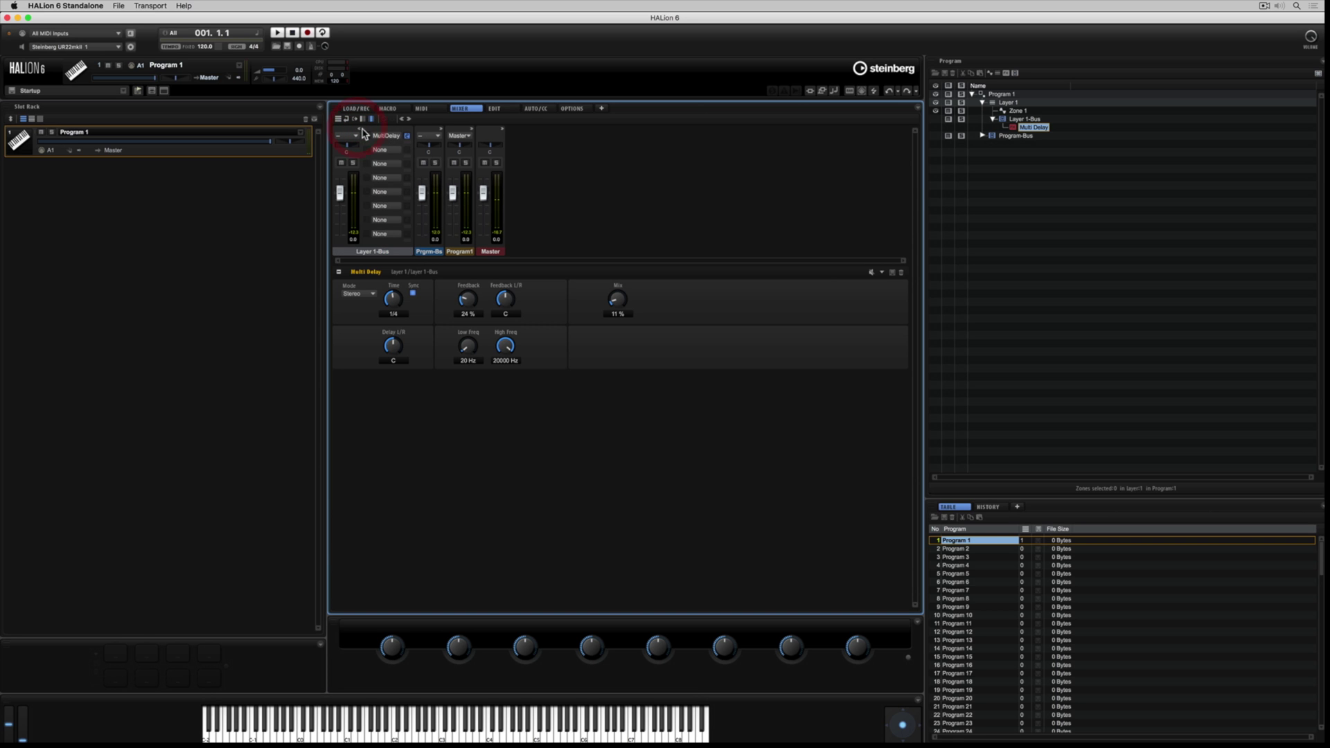
left_click(1004, 119)
Add Chorus and WahWah inserts to Layer 1-Bus, with the WahWah pedal at 94
left_click(1007, 72)
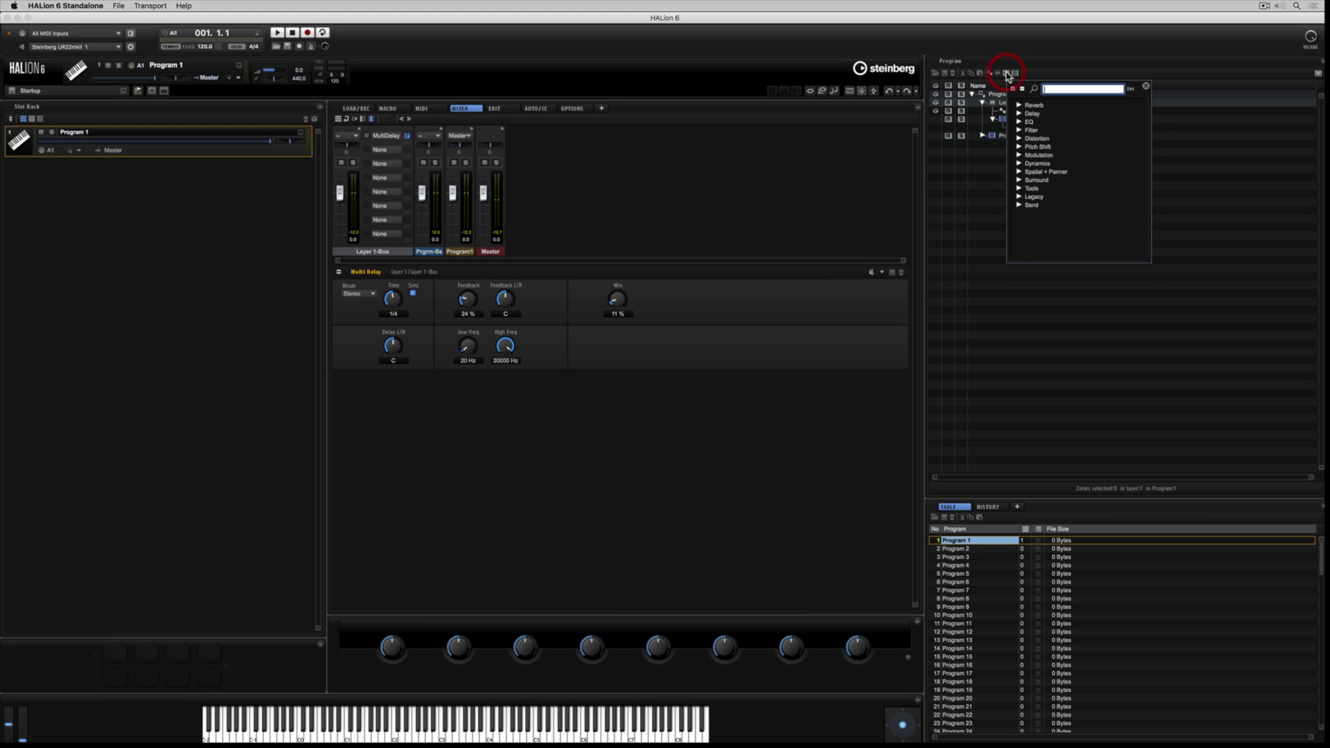
left_click(1018, 156)
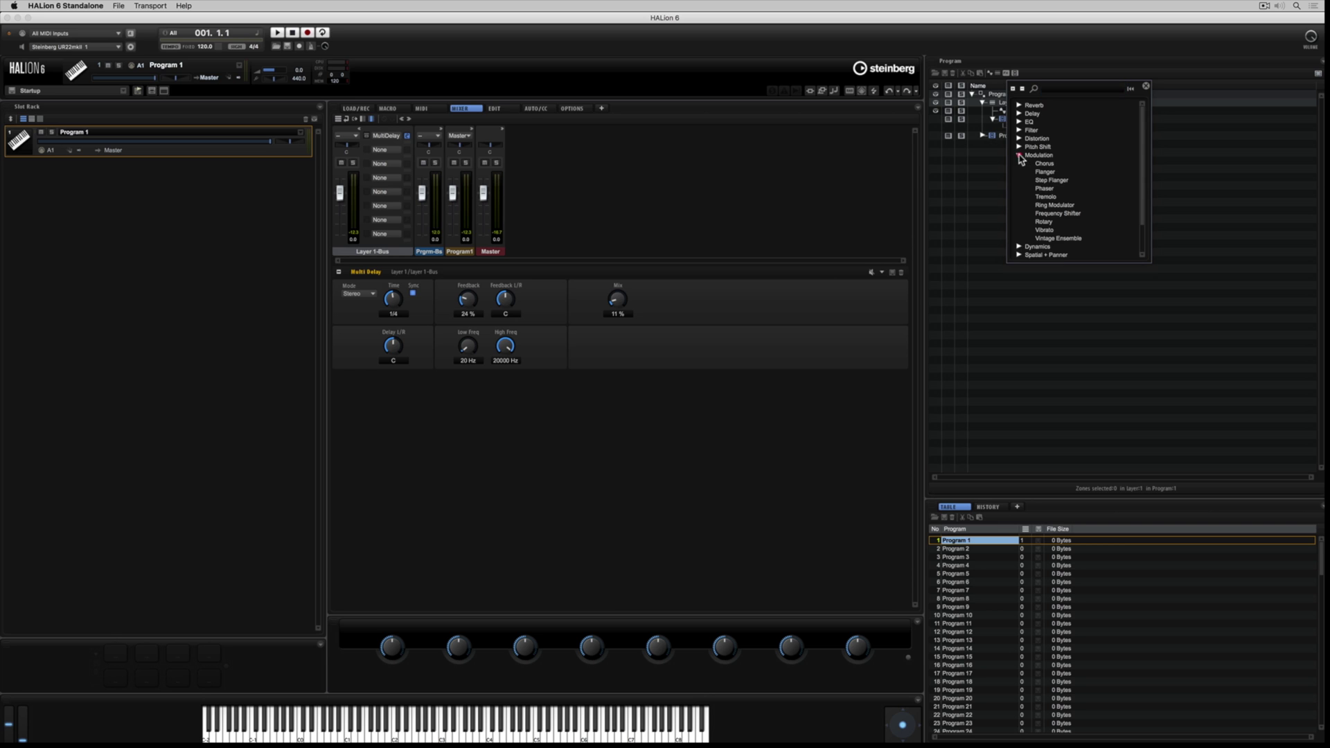
left_click(1048, 165)
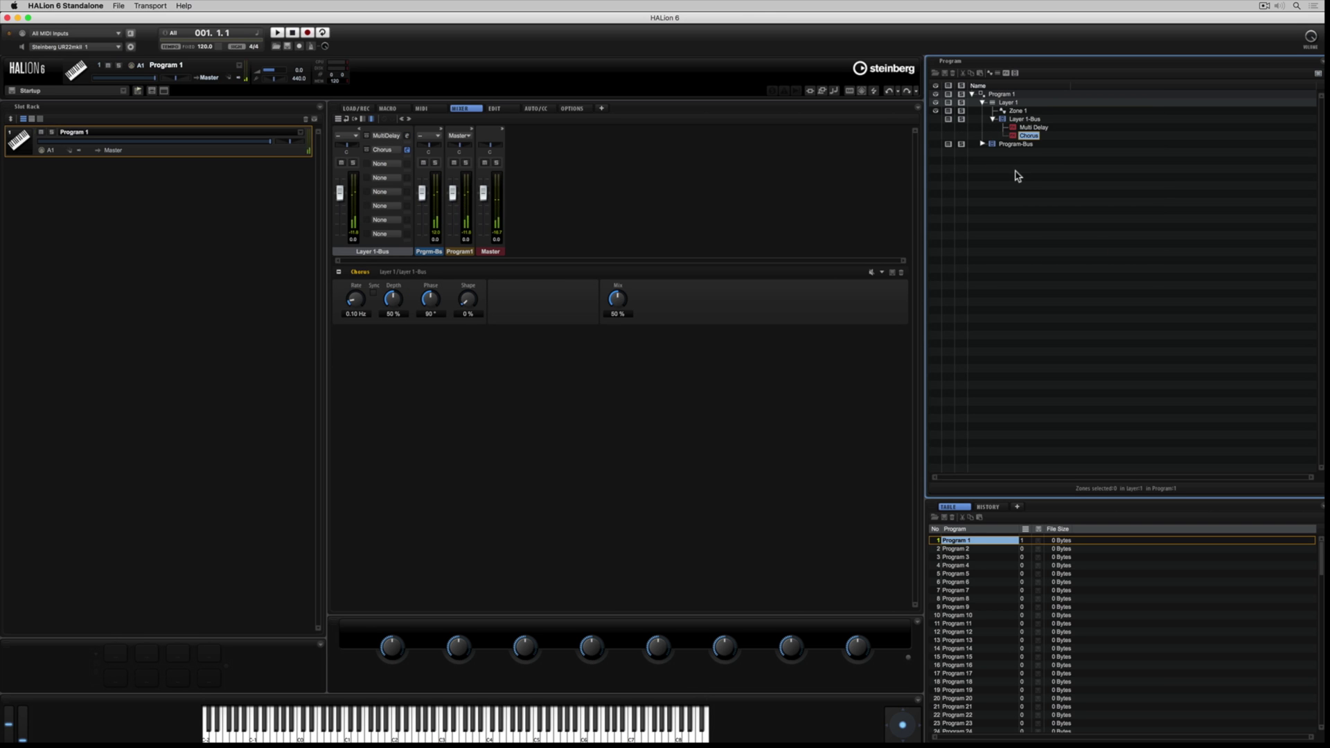
left_click(385, 165)
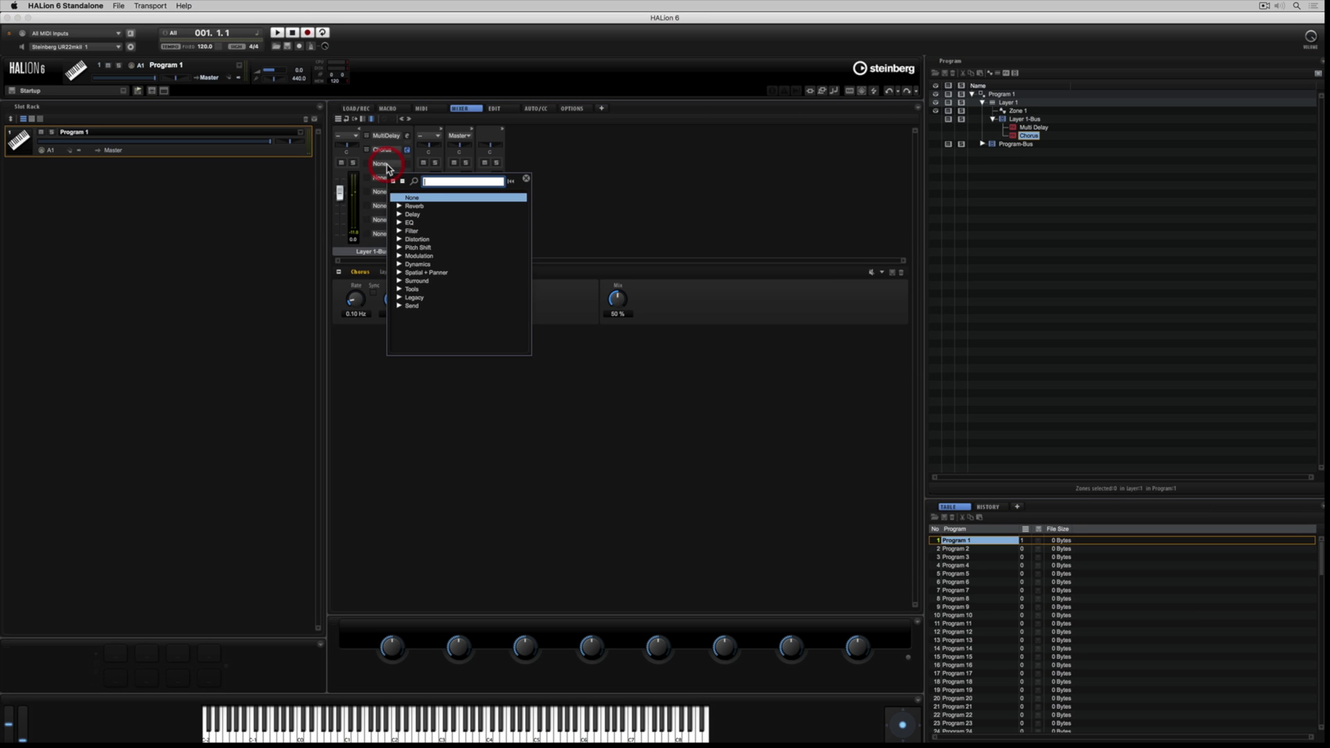
left_click(399, 231)
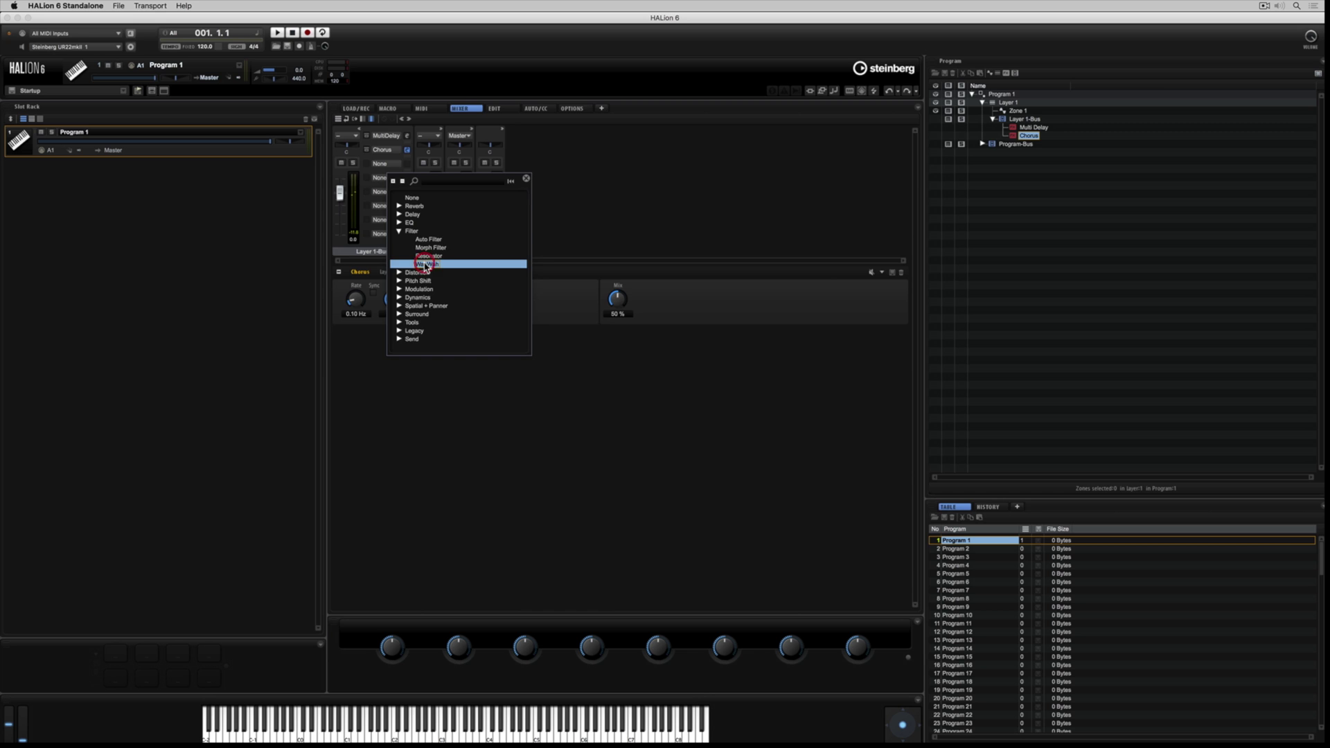
left_click(425, 264)
left_click_drag(354, 303, 363, 266)
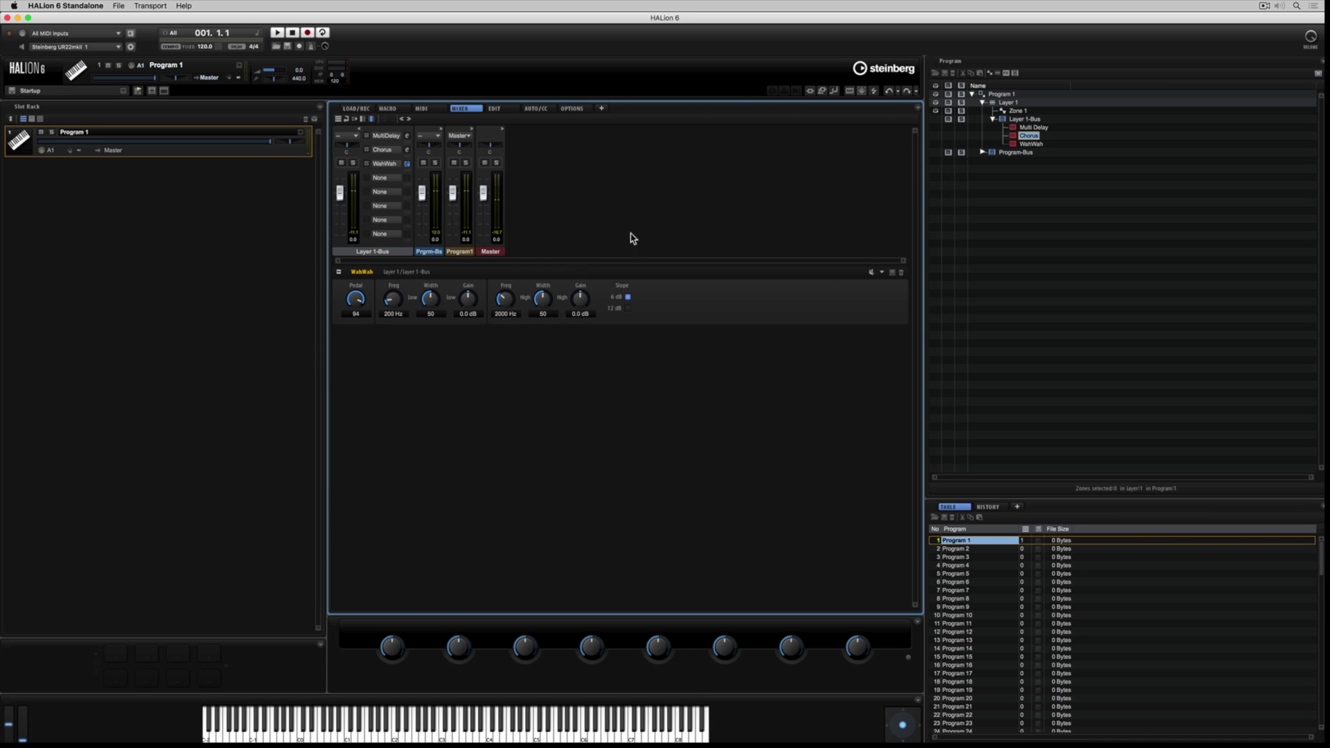
Move WahWah to the top of the Layer 1-Bus chain, ahead of Multi Delay
left_click(1010, 143)
left_click_drag(1011, 145, 1013, 129)
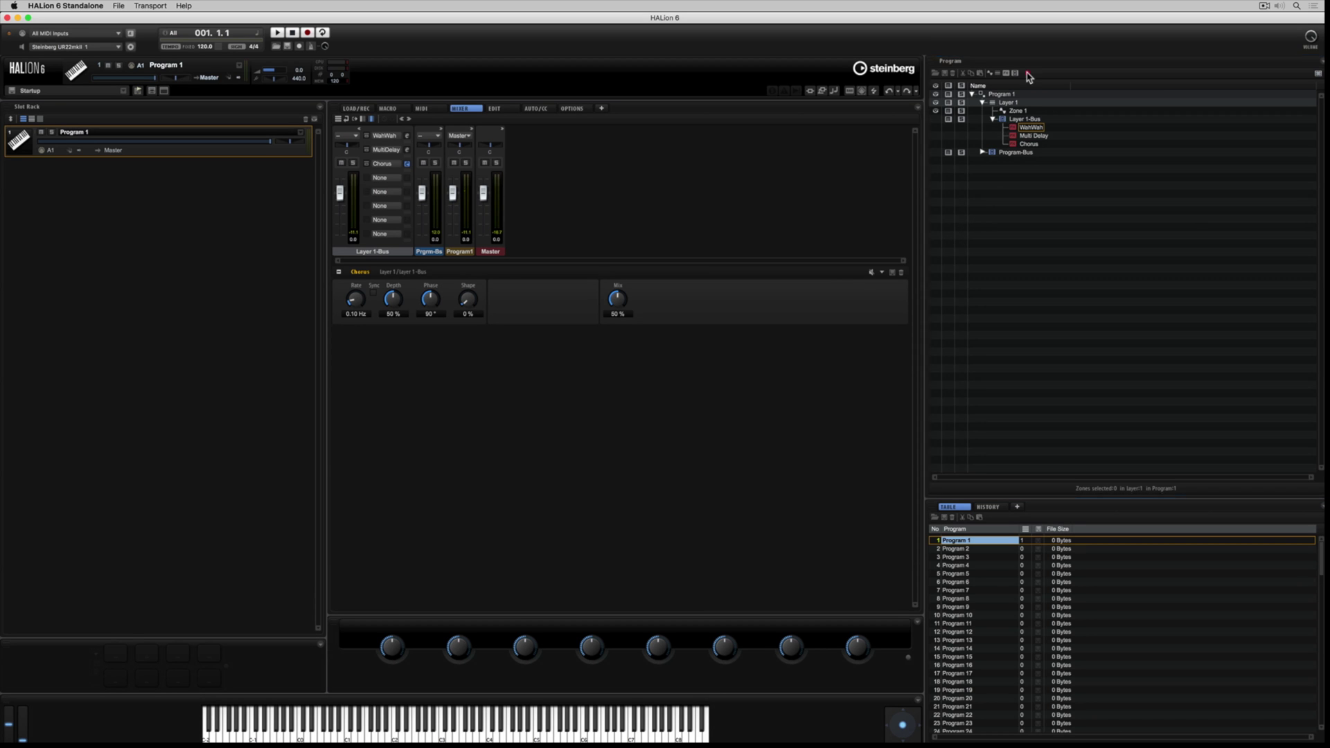
left_click(1004, 103)
Add an aux bus, Layer 1-Aux 1, to Layer 1, then show Layer 1-Bus in the mixer
right_click(1004, 104)
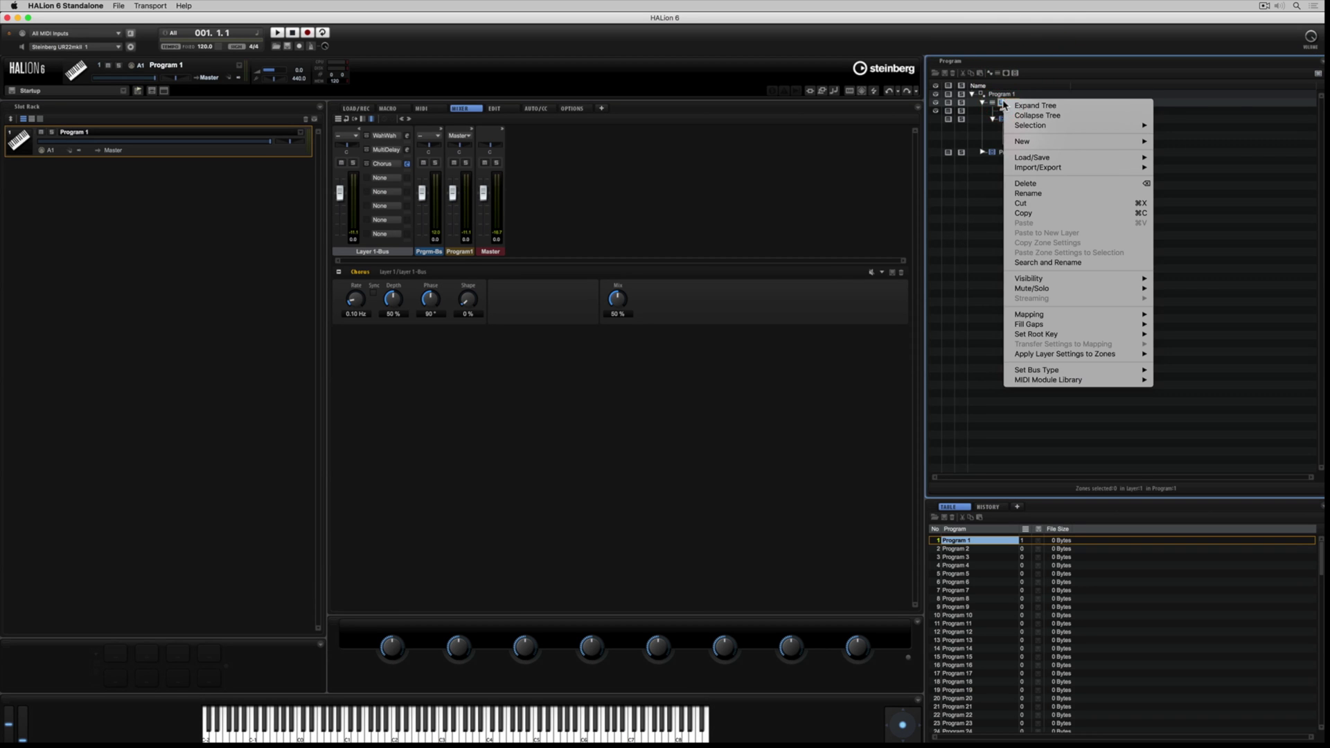
mouse_move(1071, 143)
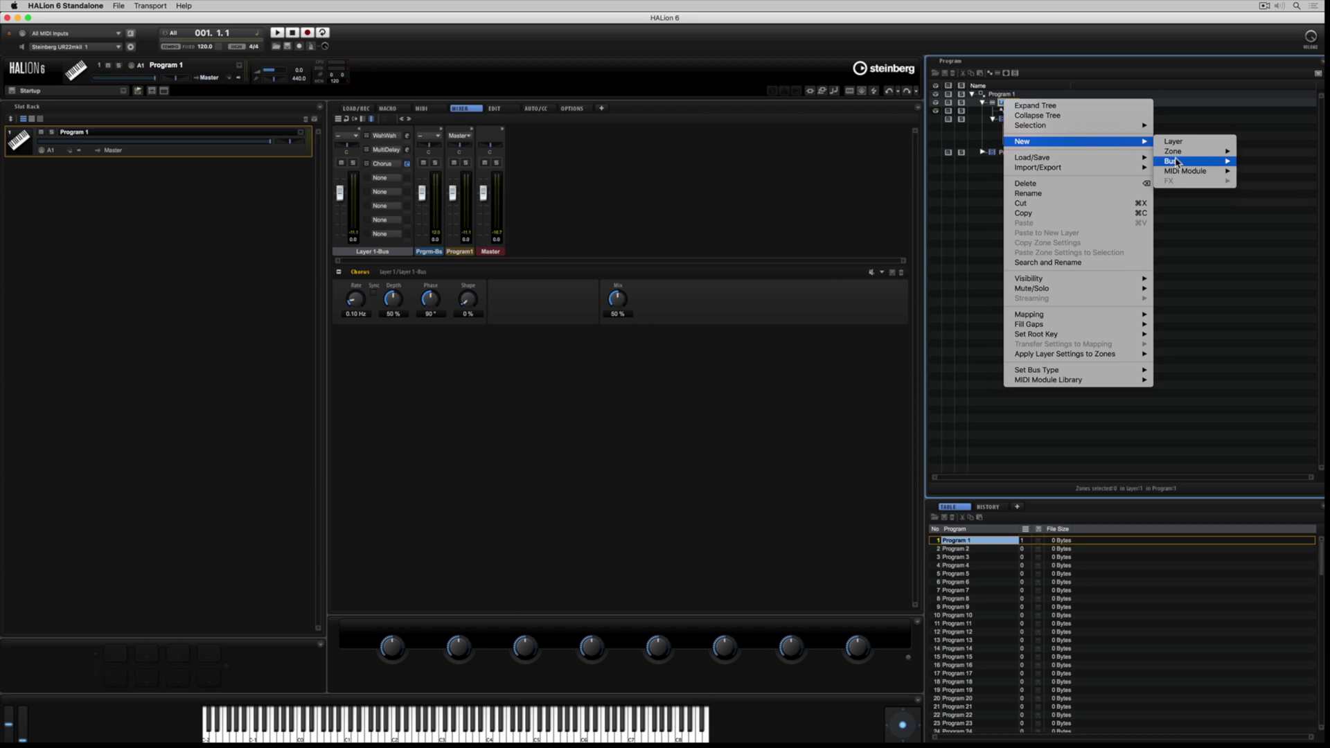
mouse_move(1214, 163)
left_click(1253, 173)
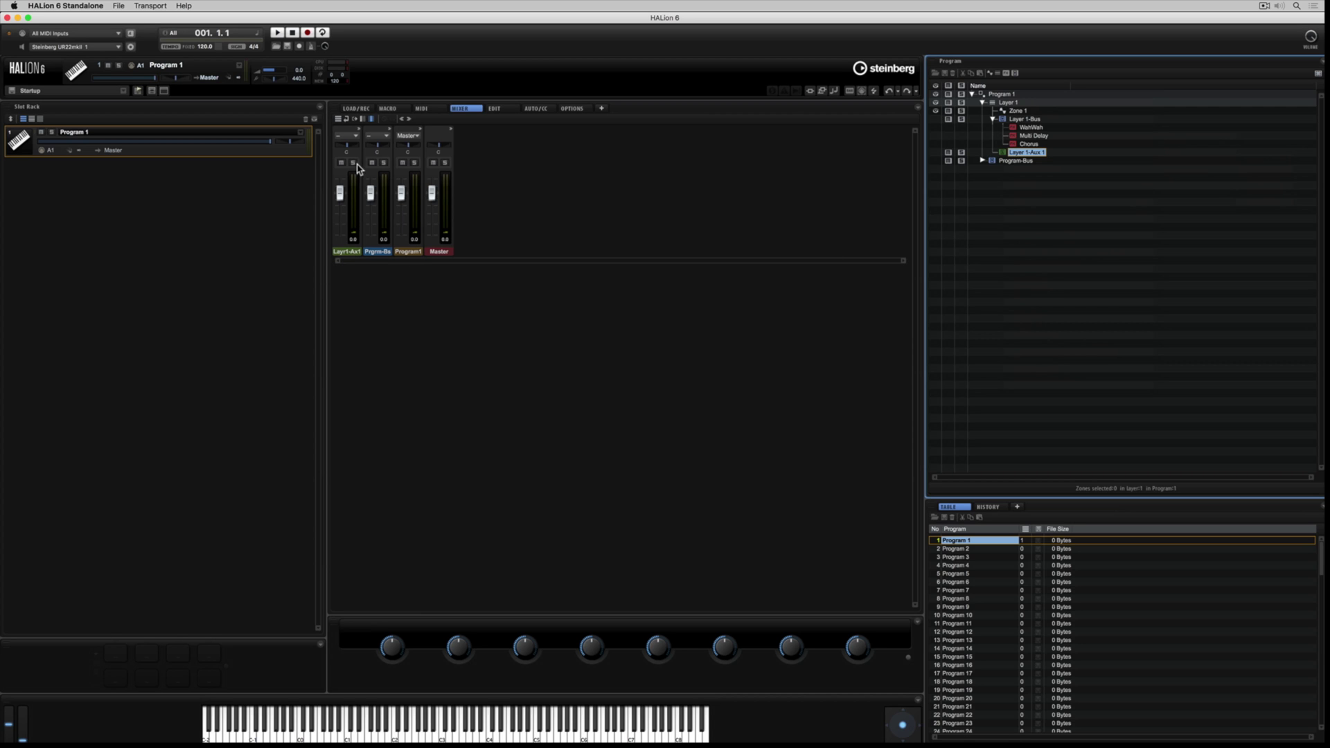
left_click(360, 133)
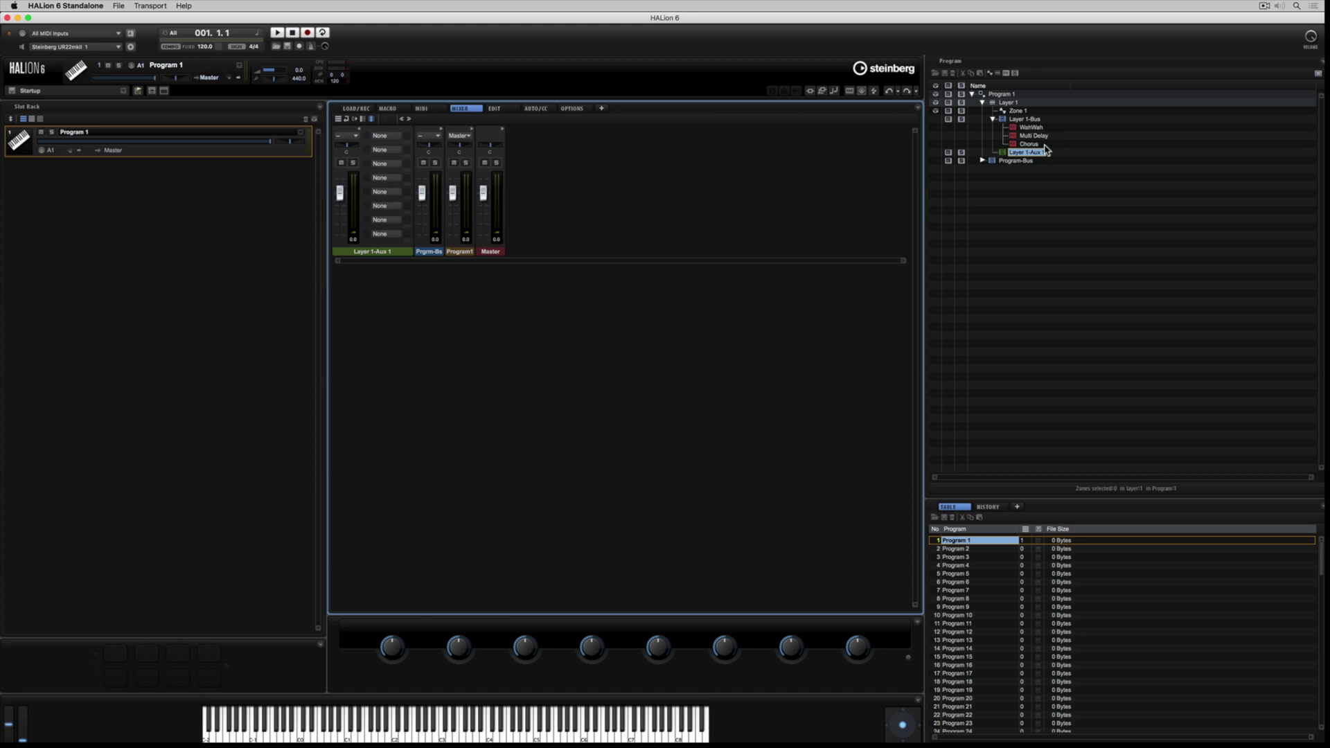
left_click(1017, 120)
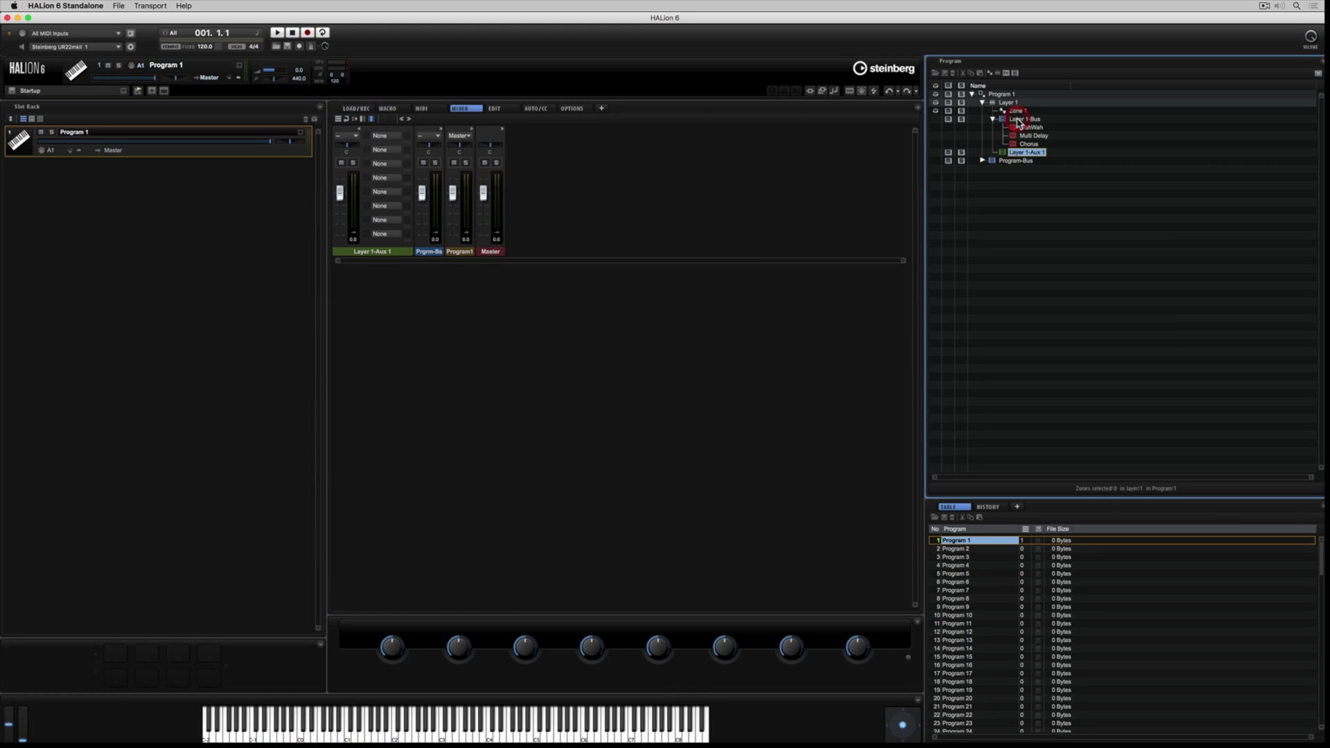
right_click(1016, 123)
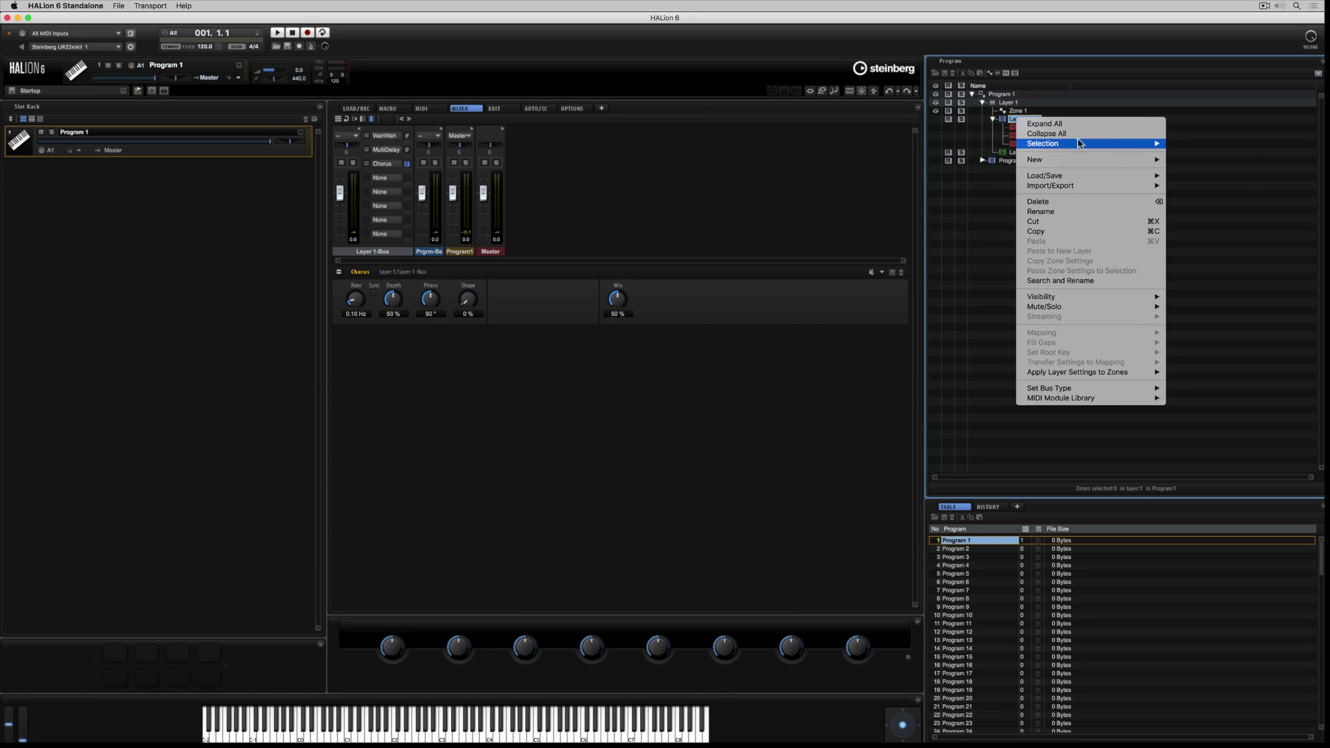
Add an AUX FX 1 send to Layer 1-Bus via New > FX > Send, targeting Layer 1-Aux 1
mouse_move(1077, 164)
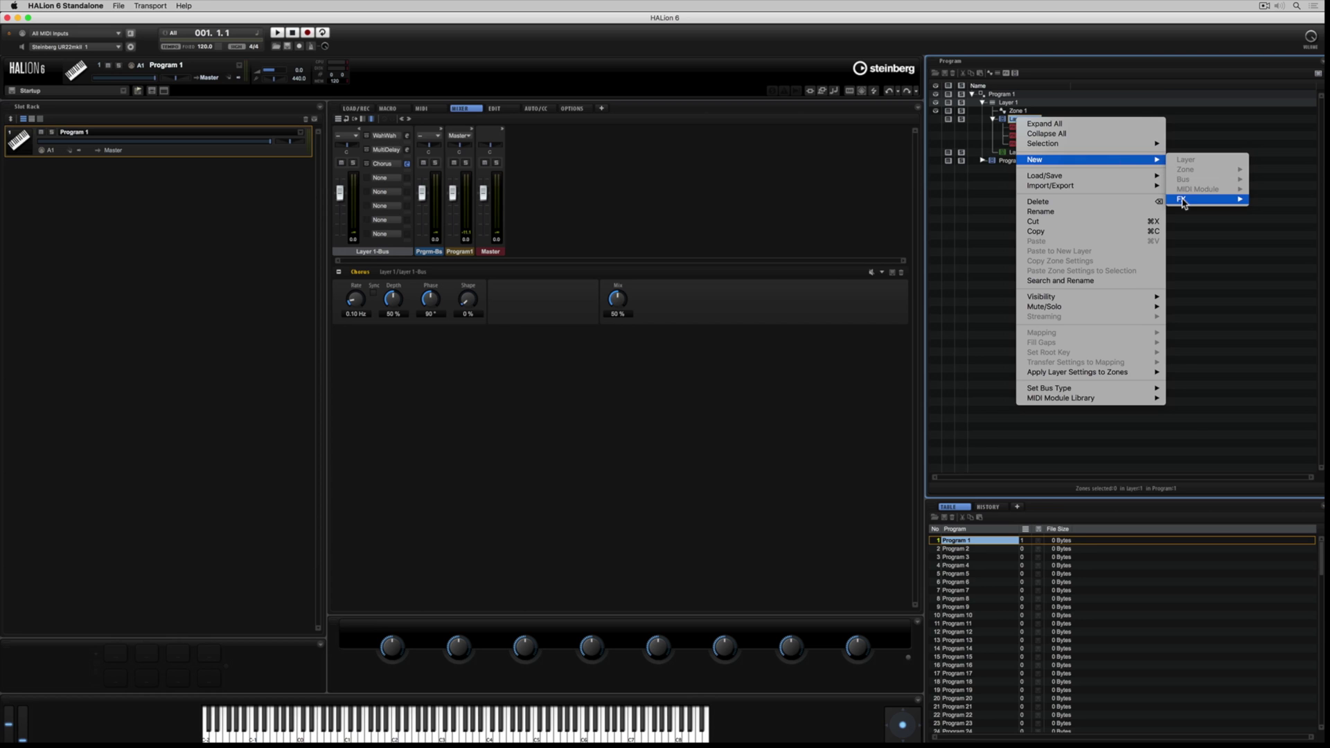
mouse_move(1191, 199)
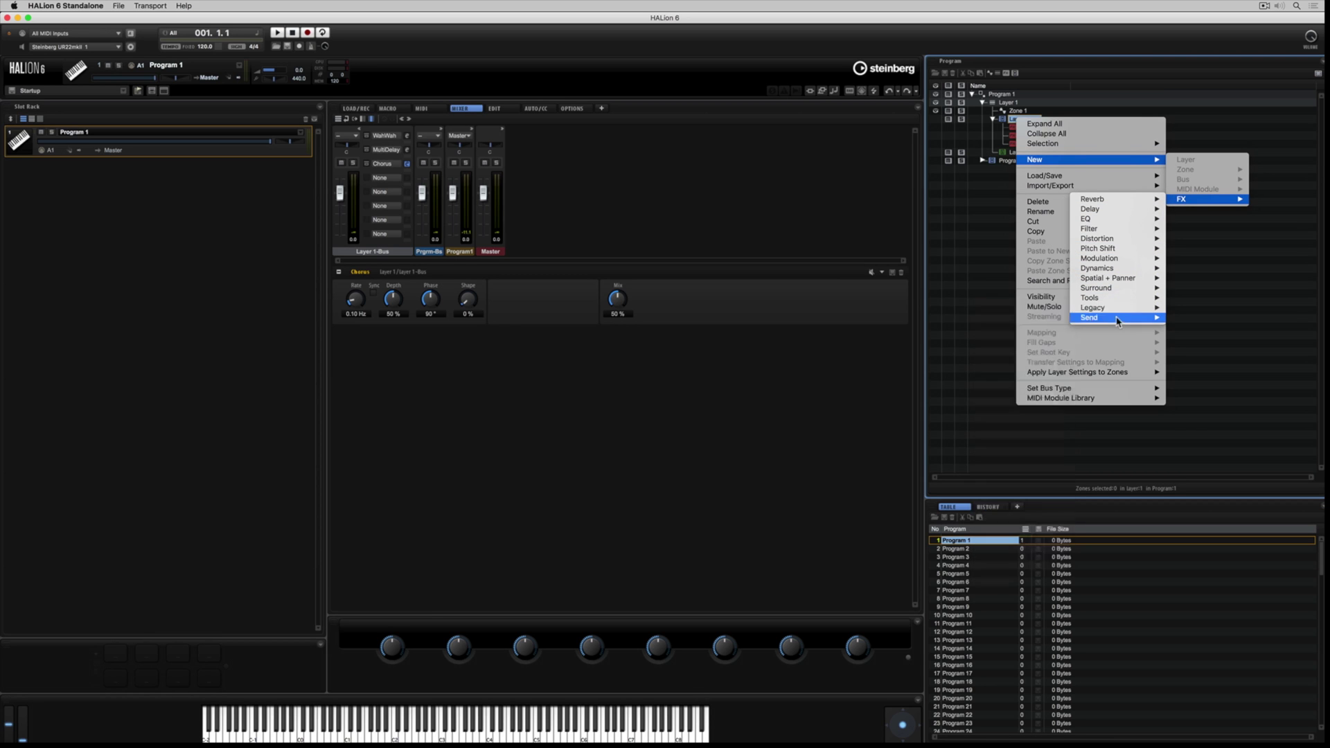
mouse_move(1117, 320)
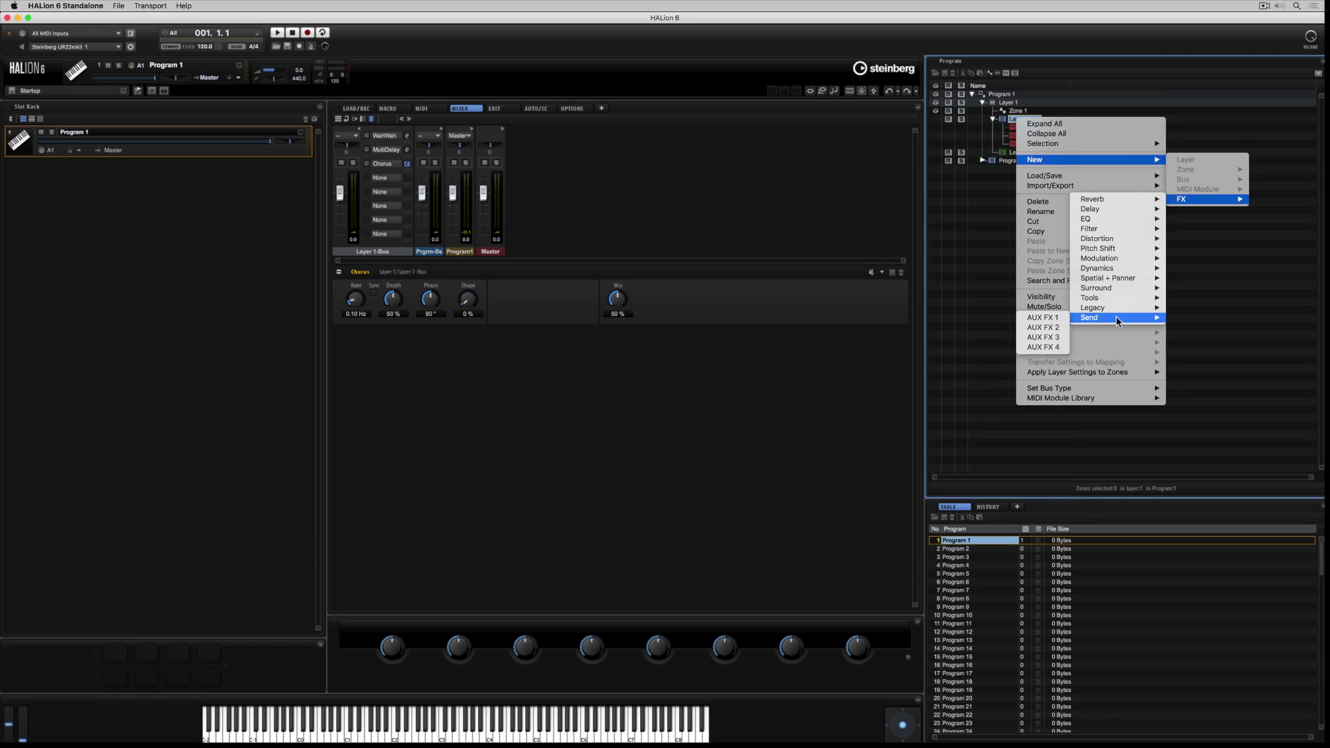
left_click(1053, 320)
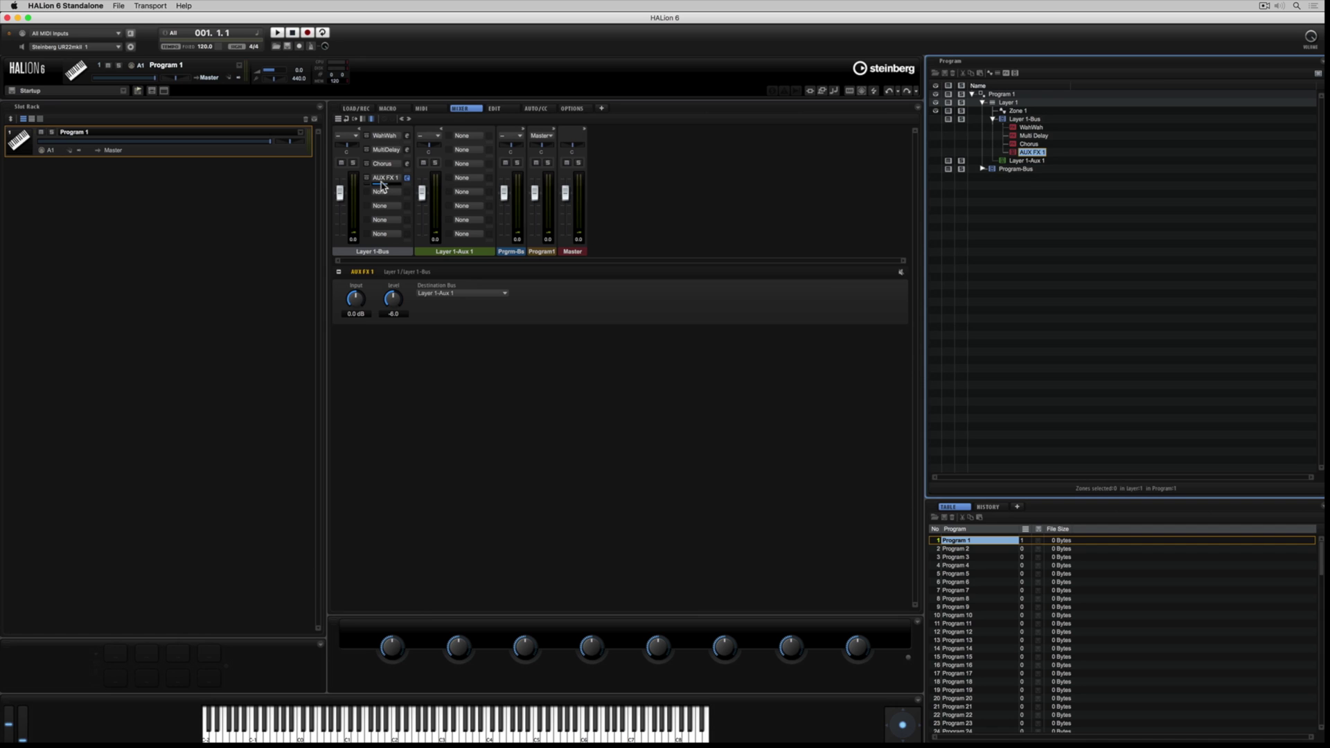
left_click(472, 136)
Load REVerence from the Reverb category onto Layer 1-Aux 1's first insert
left_click(485, 175)
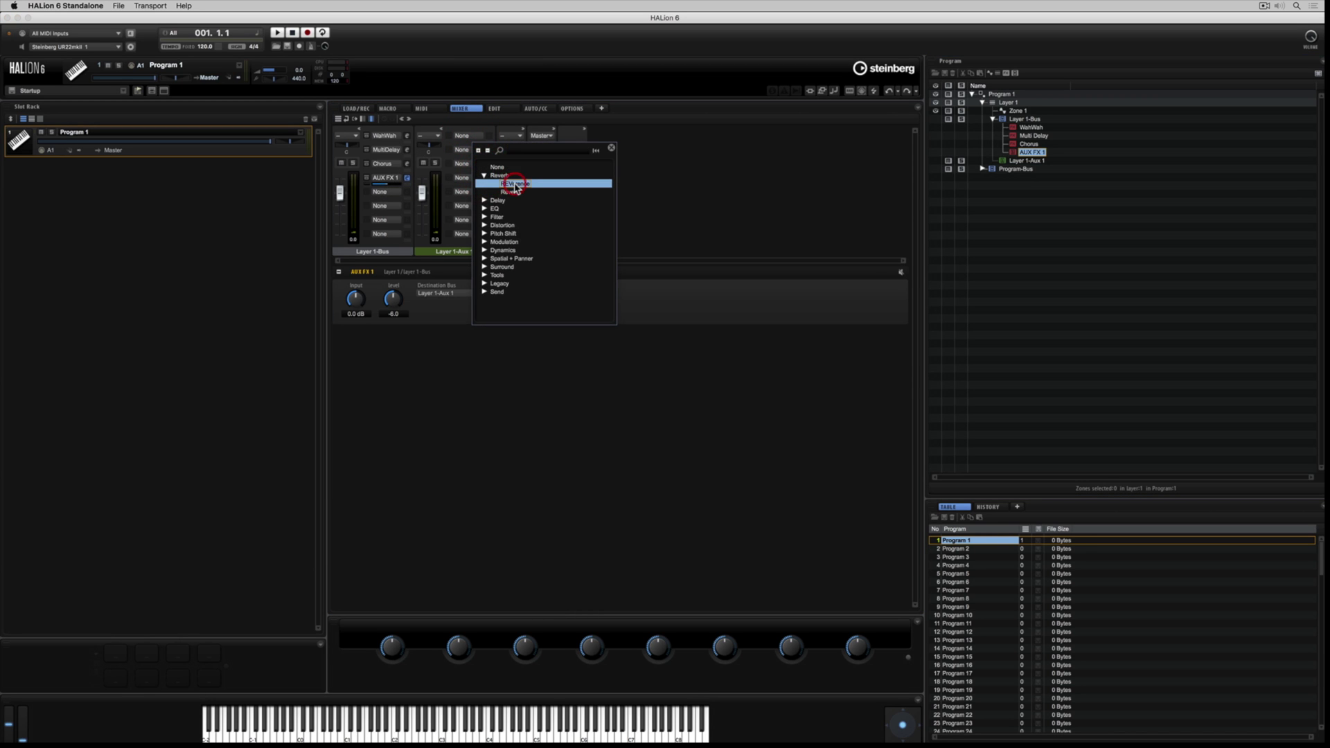
left_click(516, 184)
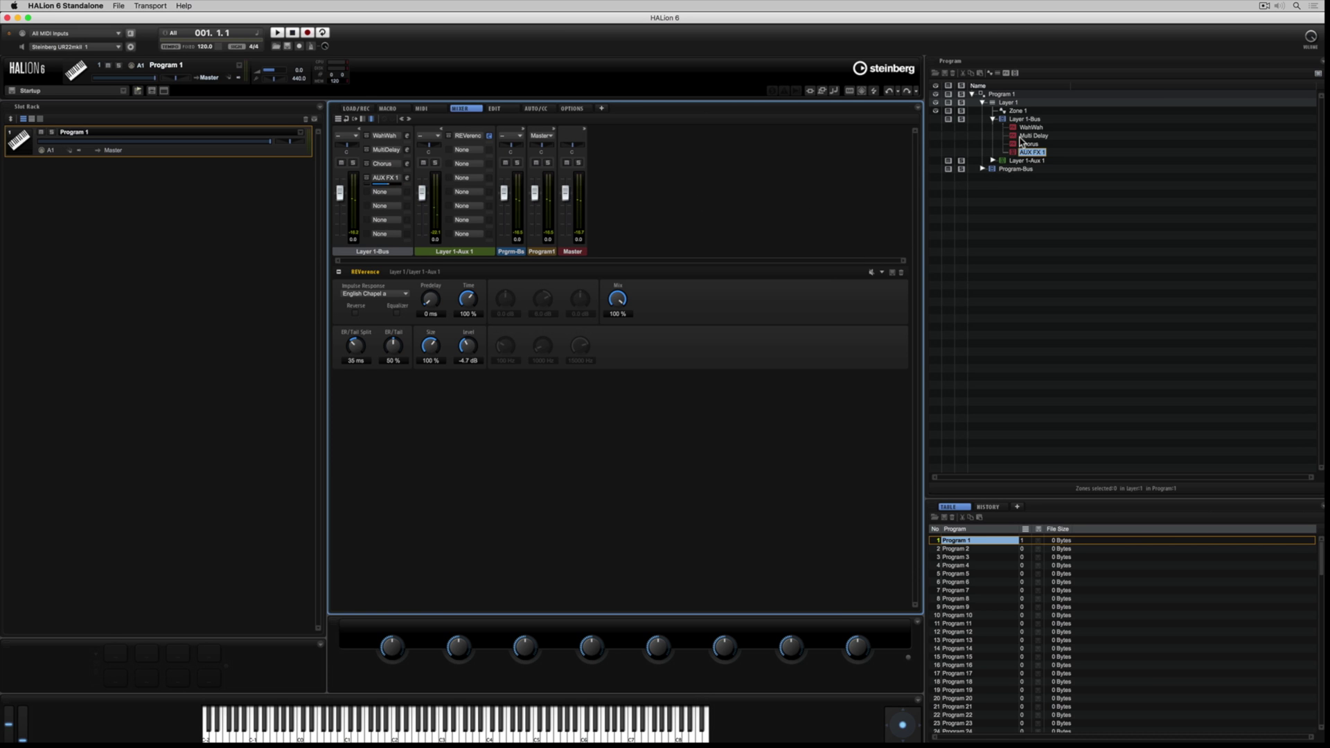
Add Layer 2 to Program 1 with an organ zone and shape its tone with the drawbars
left_click(992, 119)
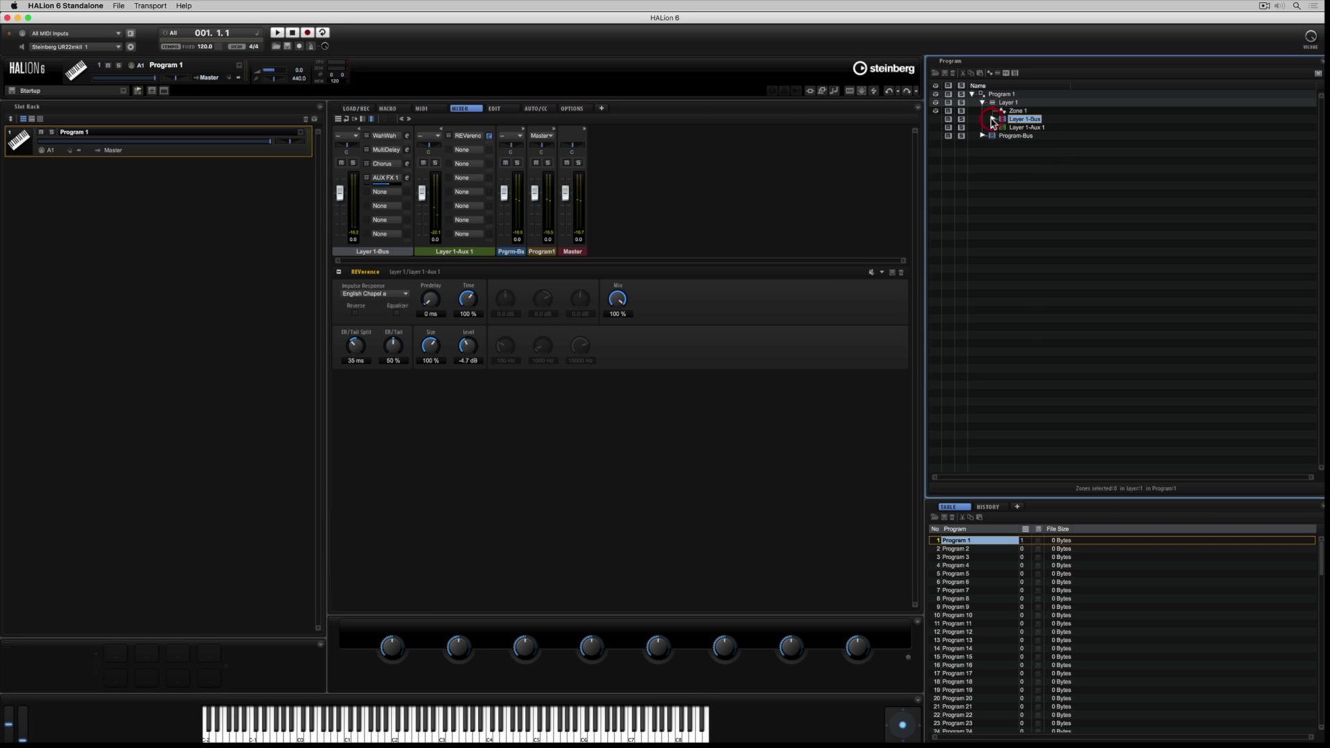
left_click(997, 94)
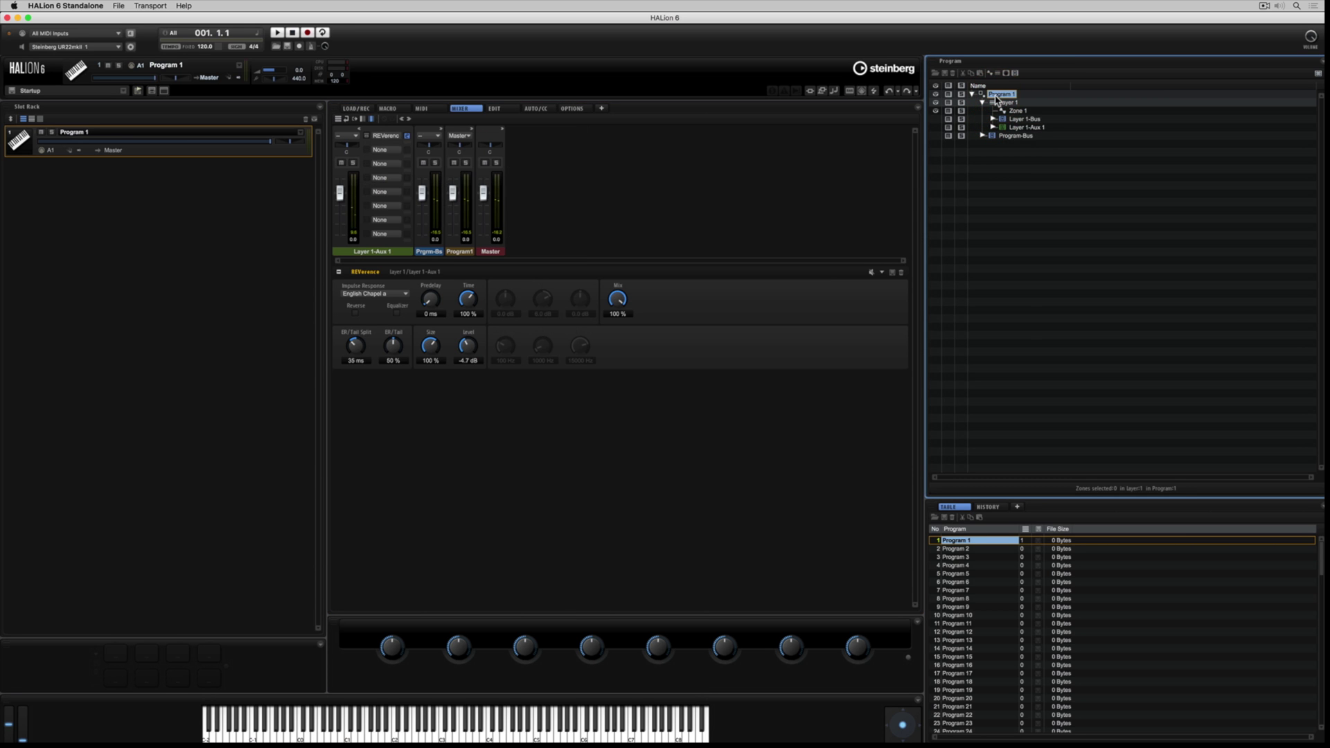
left_click(998, 73)
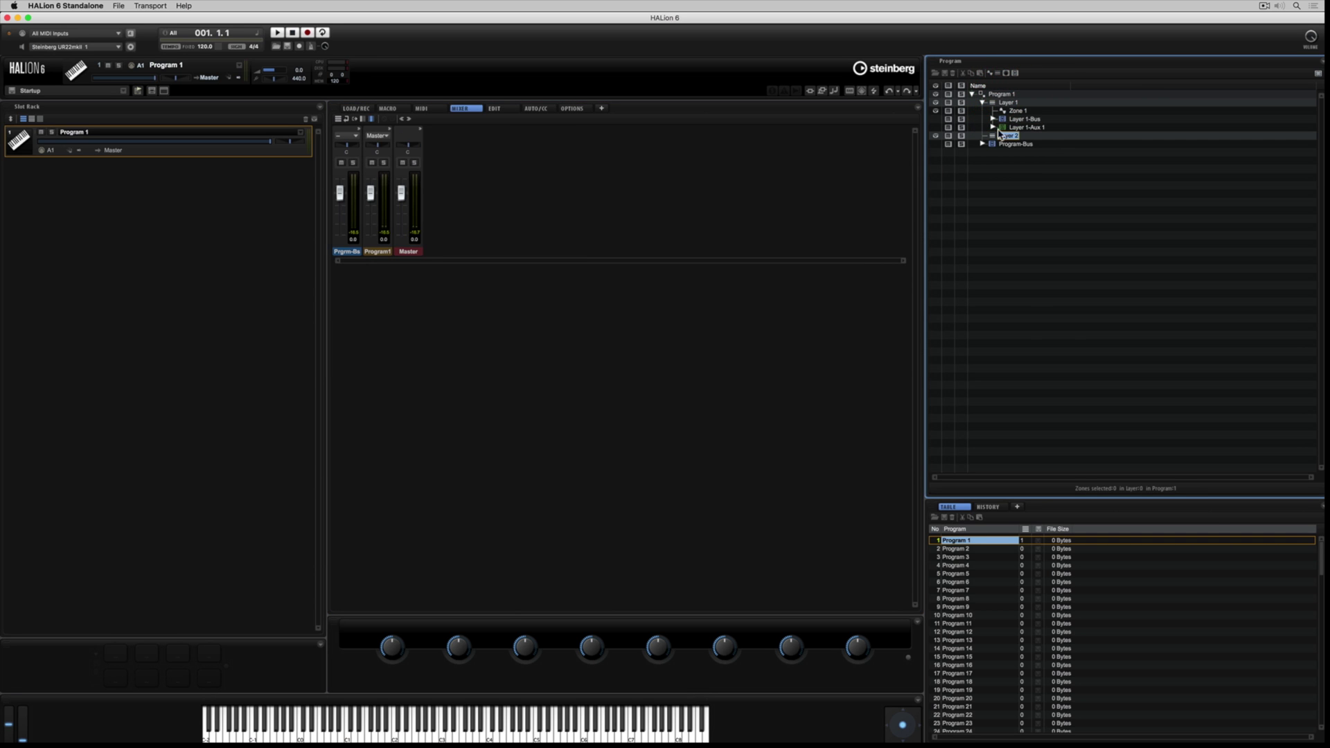
left_click(990, 73)
left_click(1011, 106)
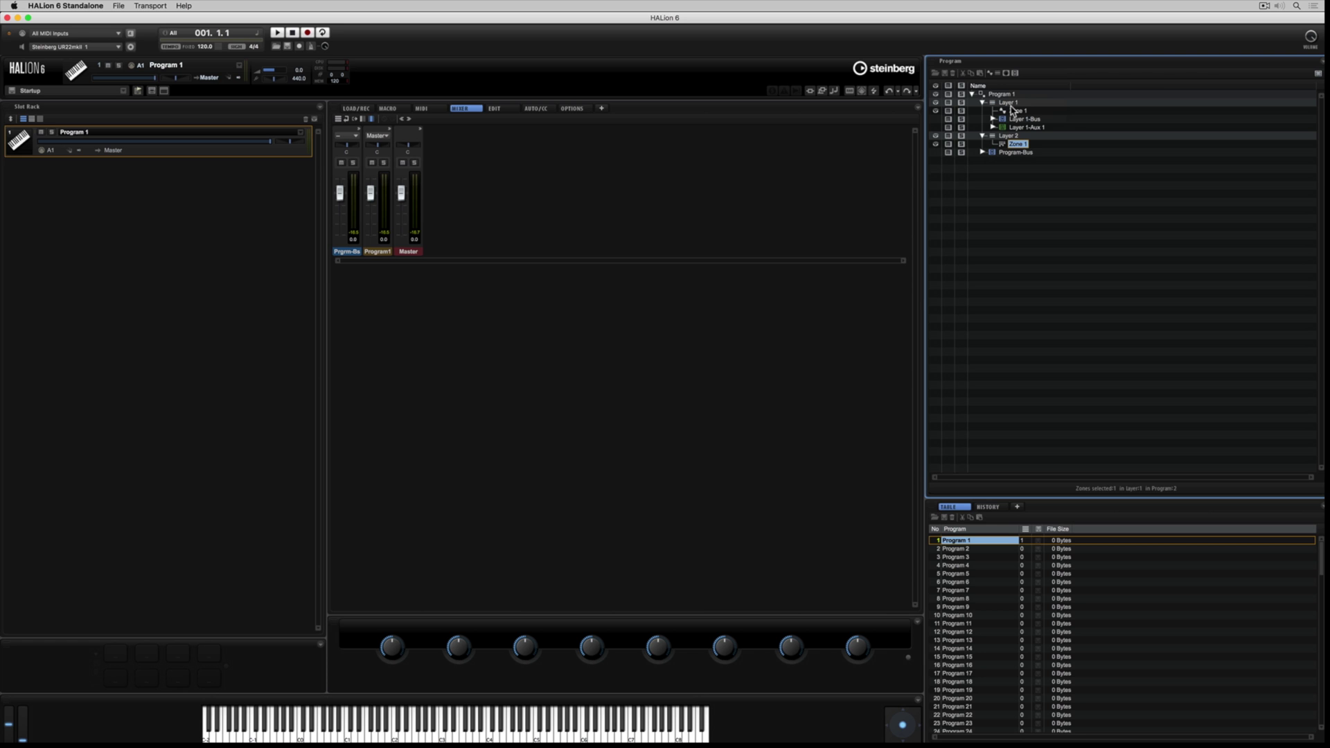
left_click(496, 109)
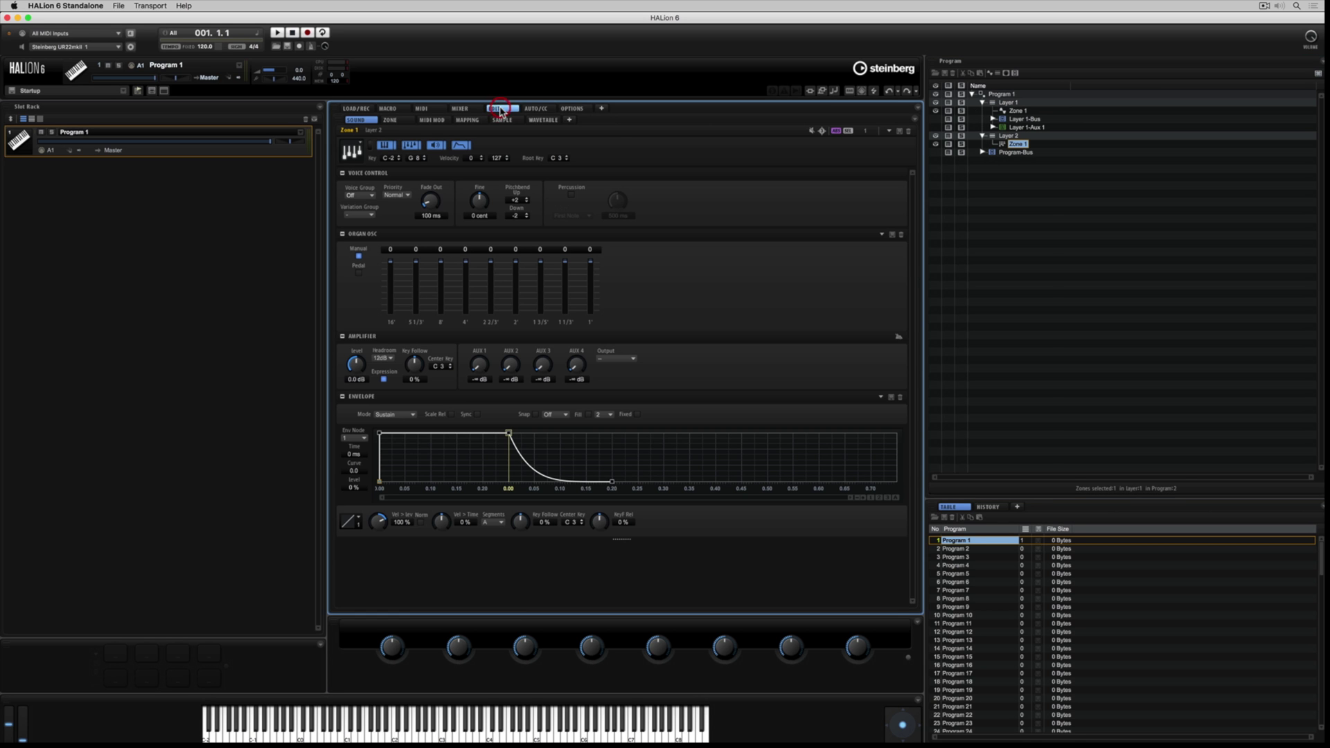
left_click(960, 137)
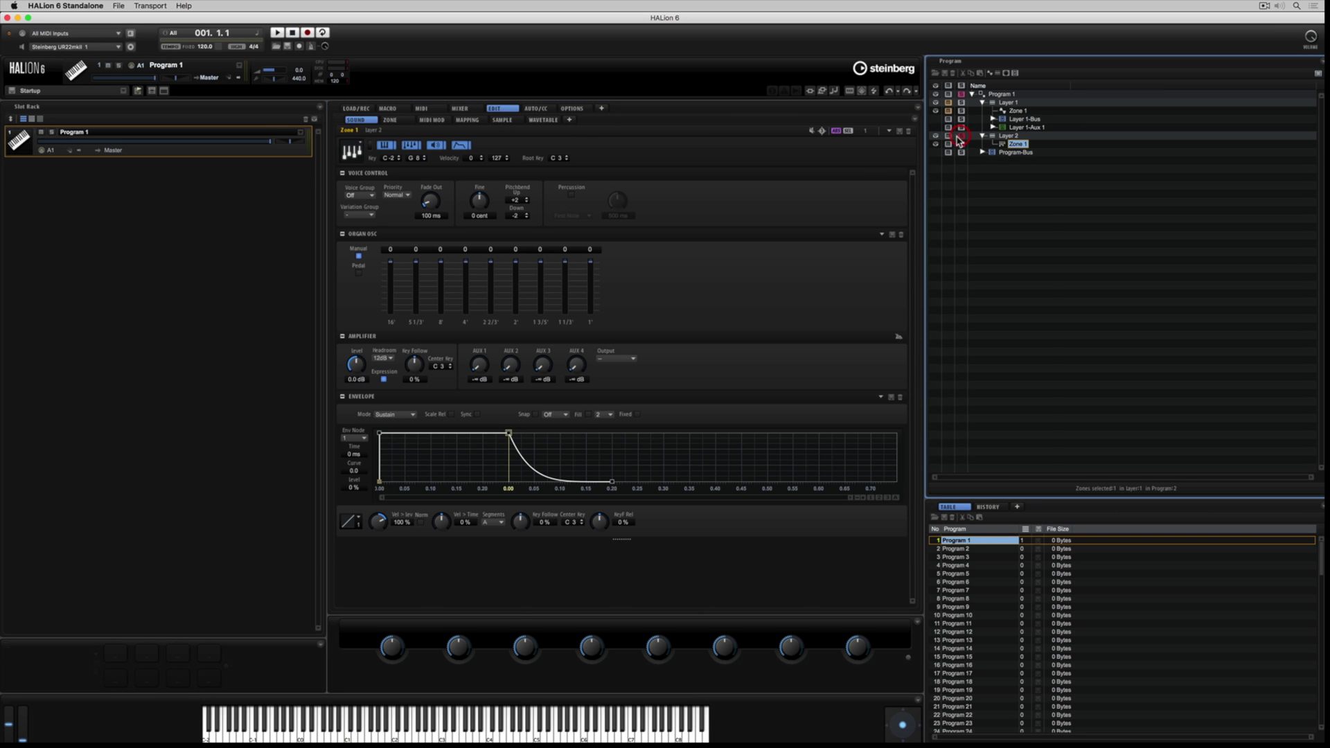
left_click_drag(415, 263, 468, 292)
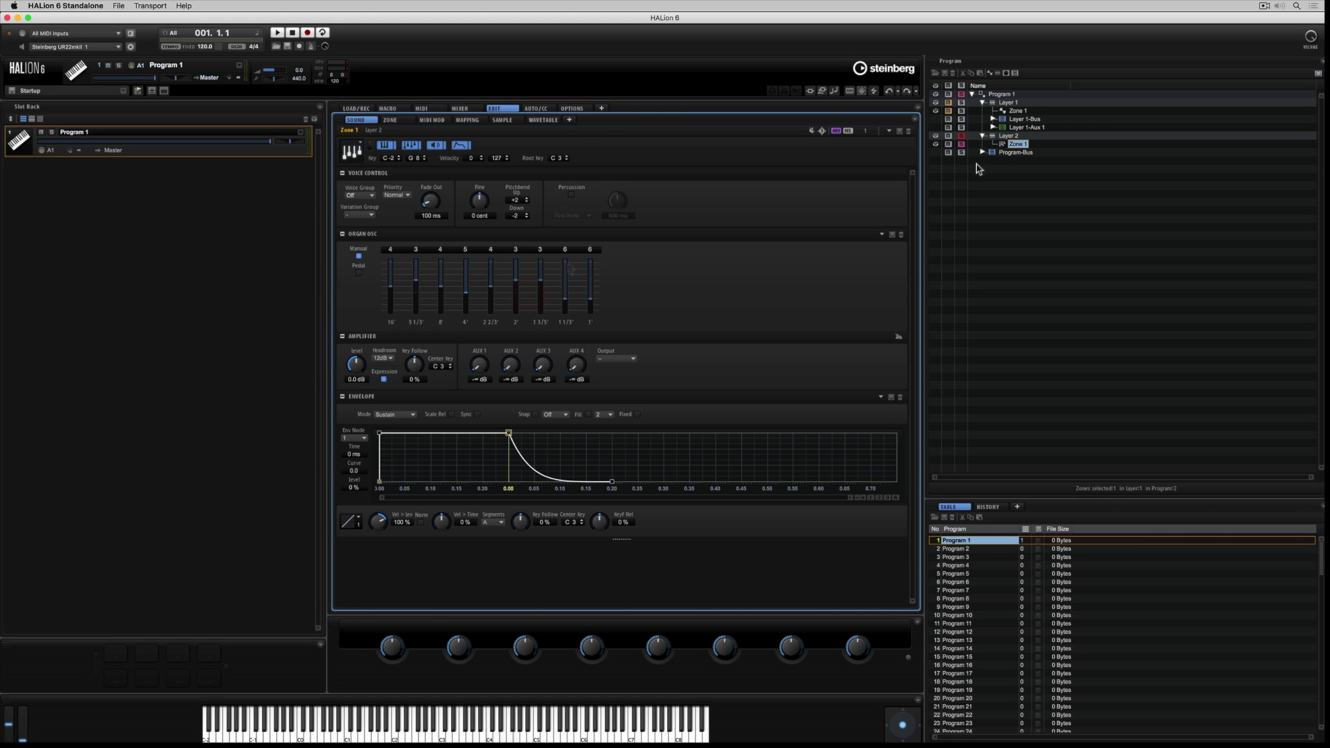
Add a FlexPhraser to Layer 2 and browse its 02 Synth Seq phrases
left_click(1005, 74)
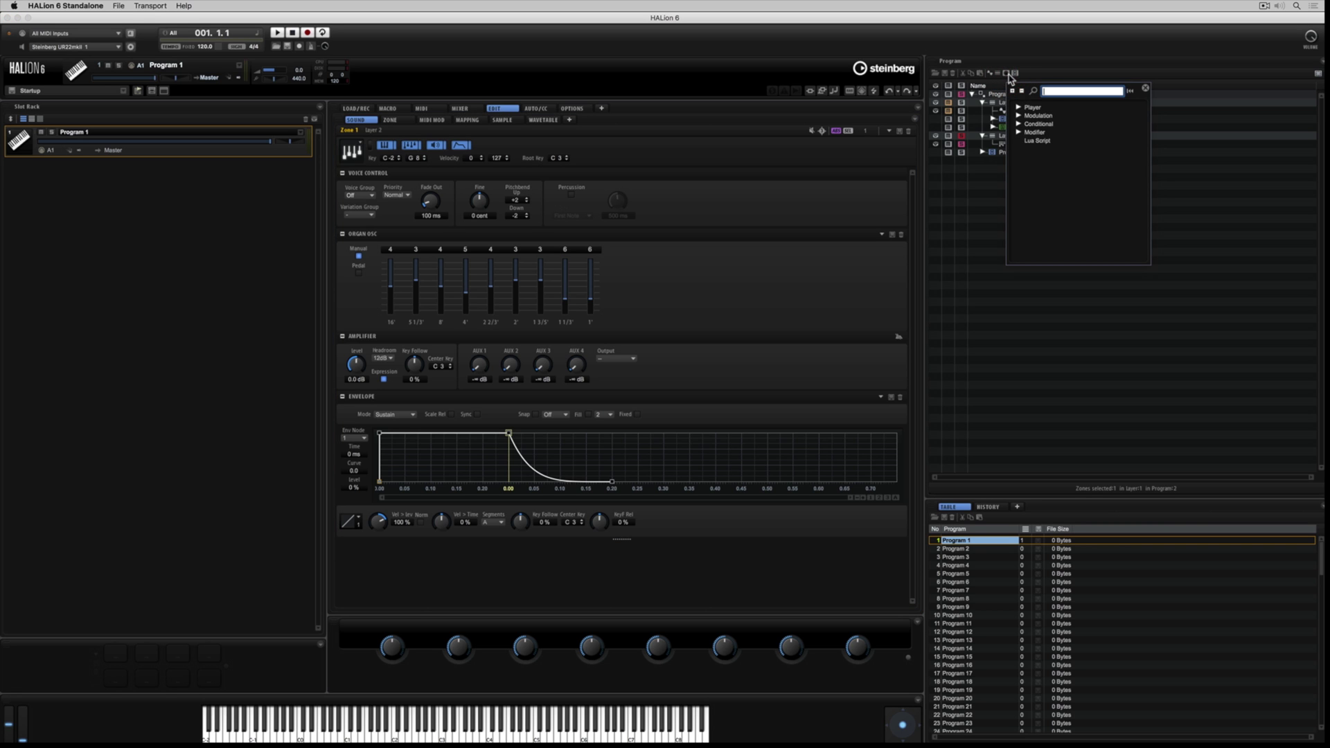
left_click(1019, 108)
double_click(1050, 120)
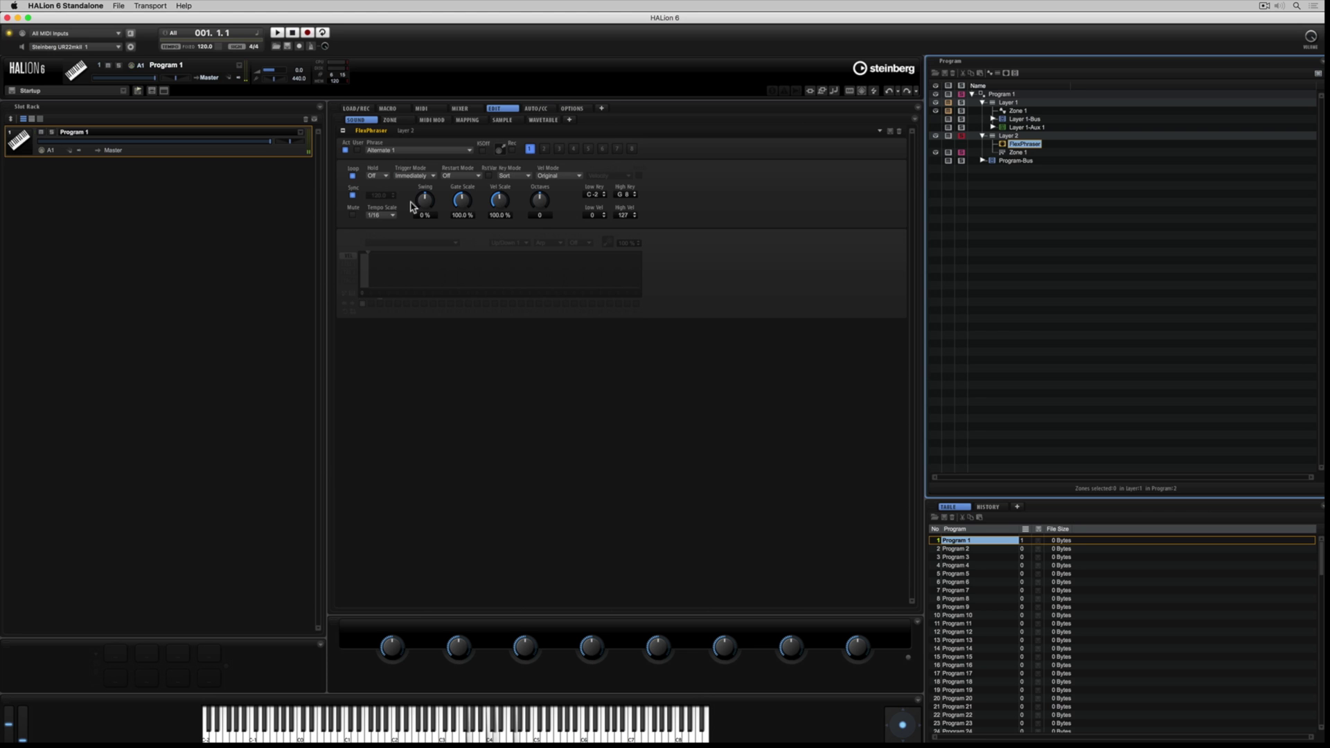
left_click(393, 151)
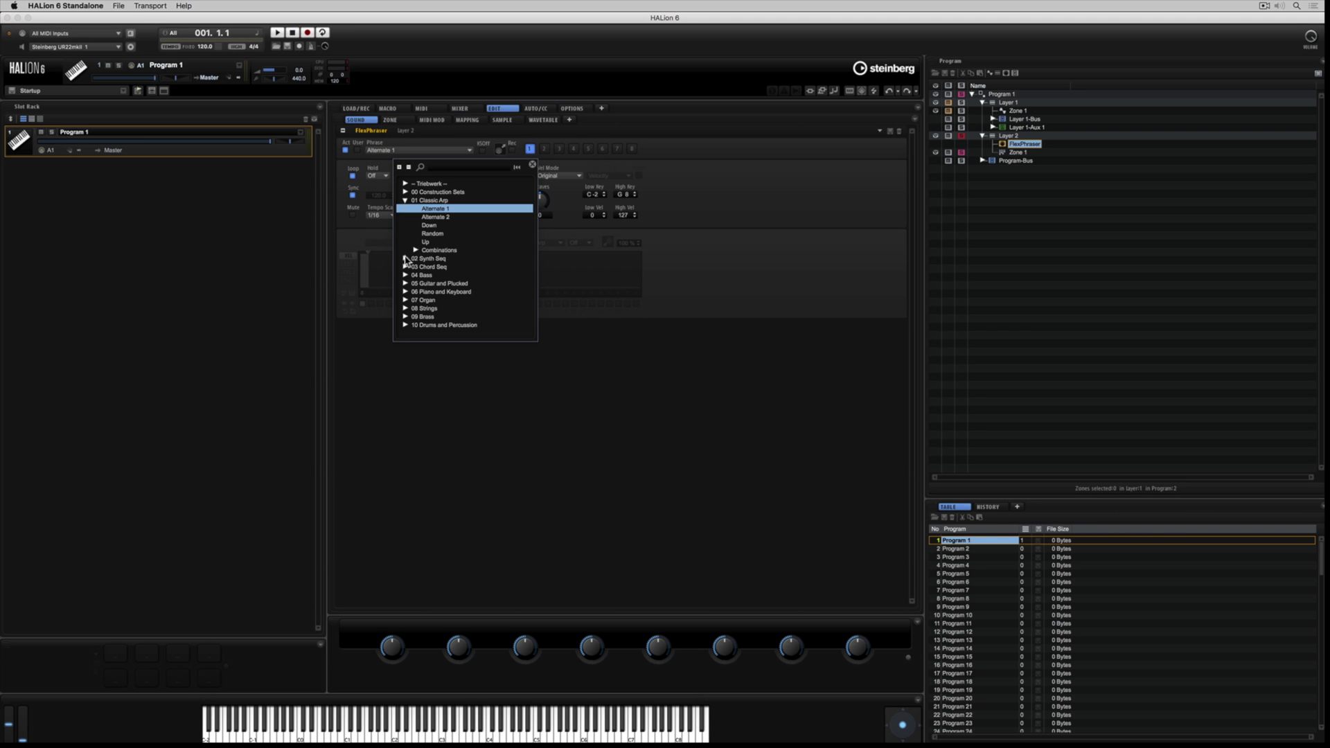
left_click(406, 259)
left_click(466, 109)
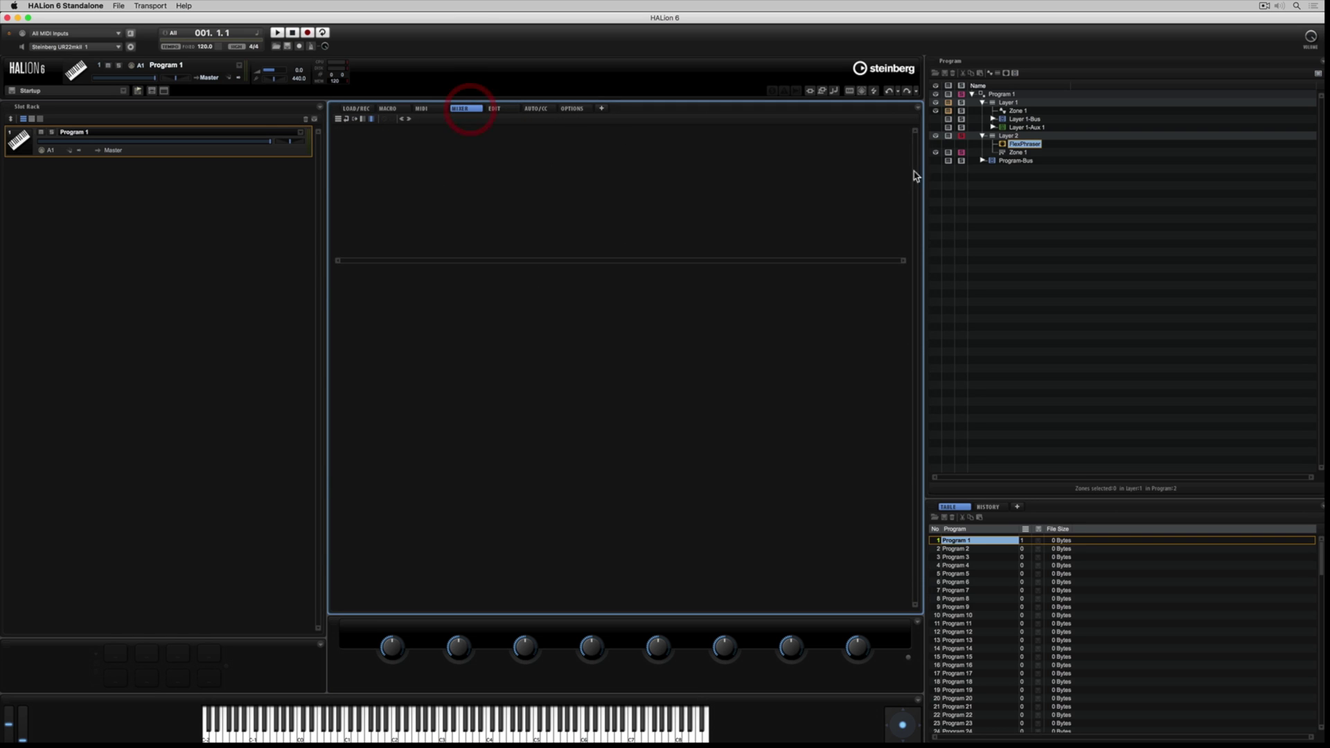
Add a Layer 2-Bus to Layer 2
left_click(983, 137)
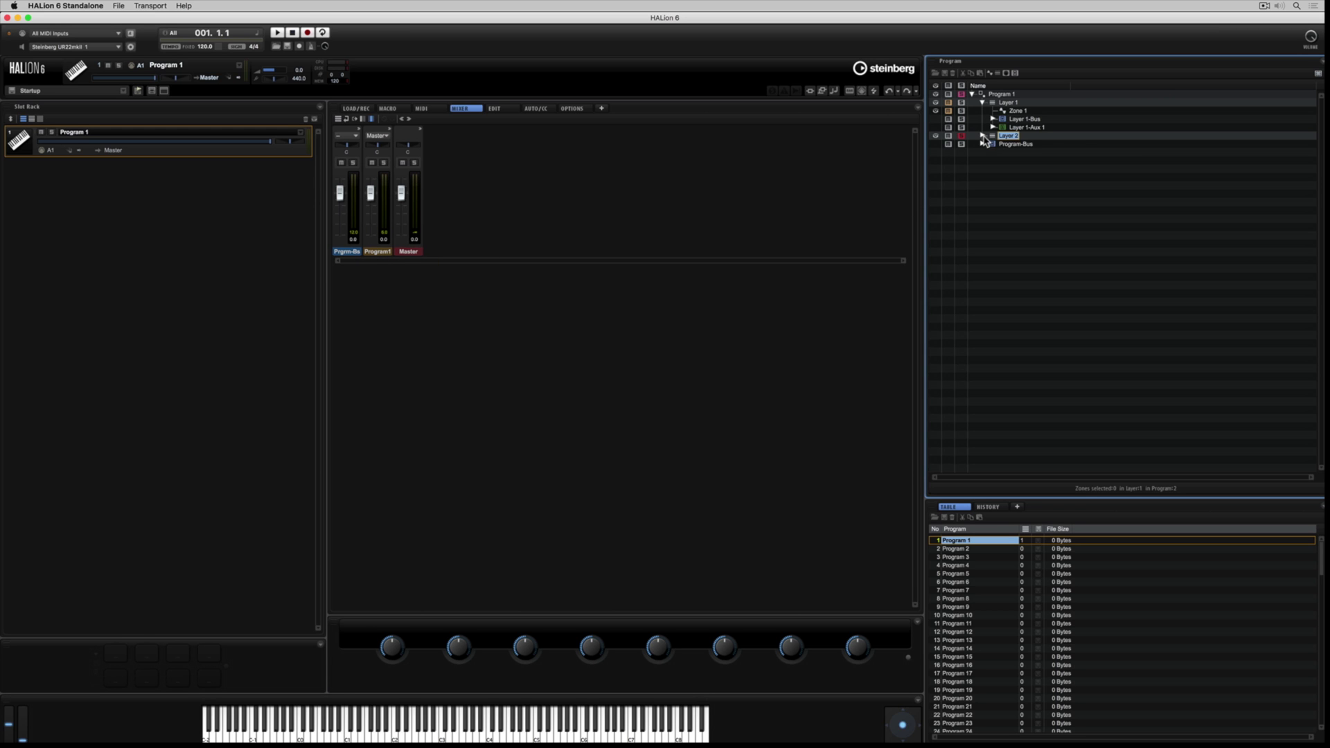
left_click(1014, 72)
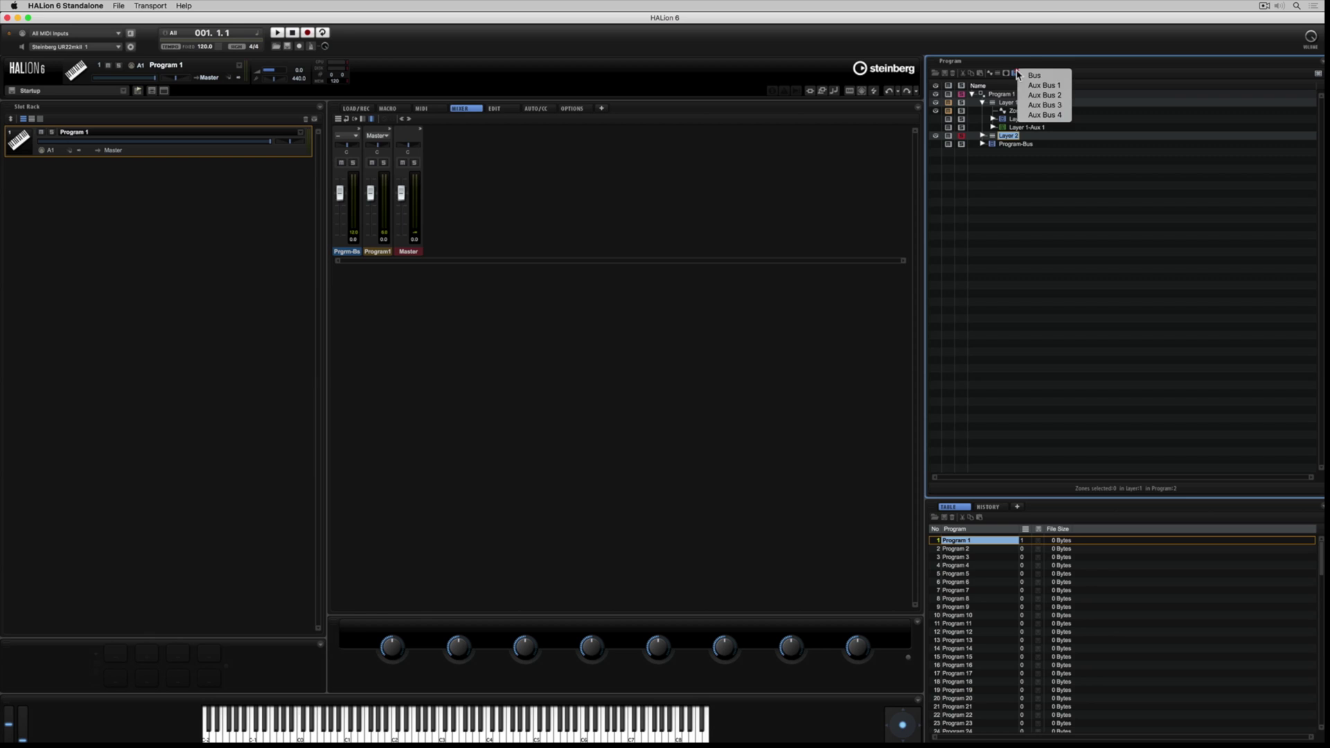
left_click(1034, 75)
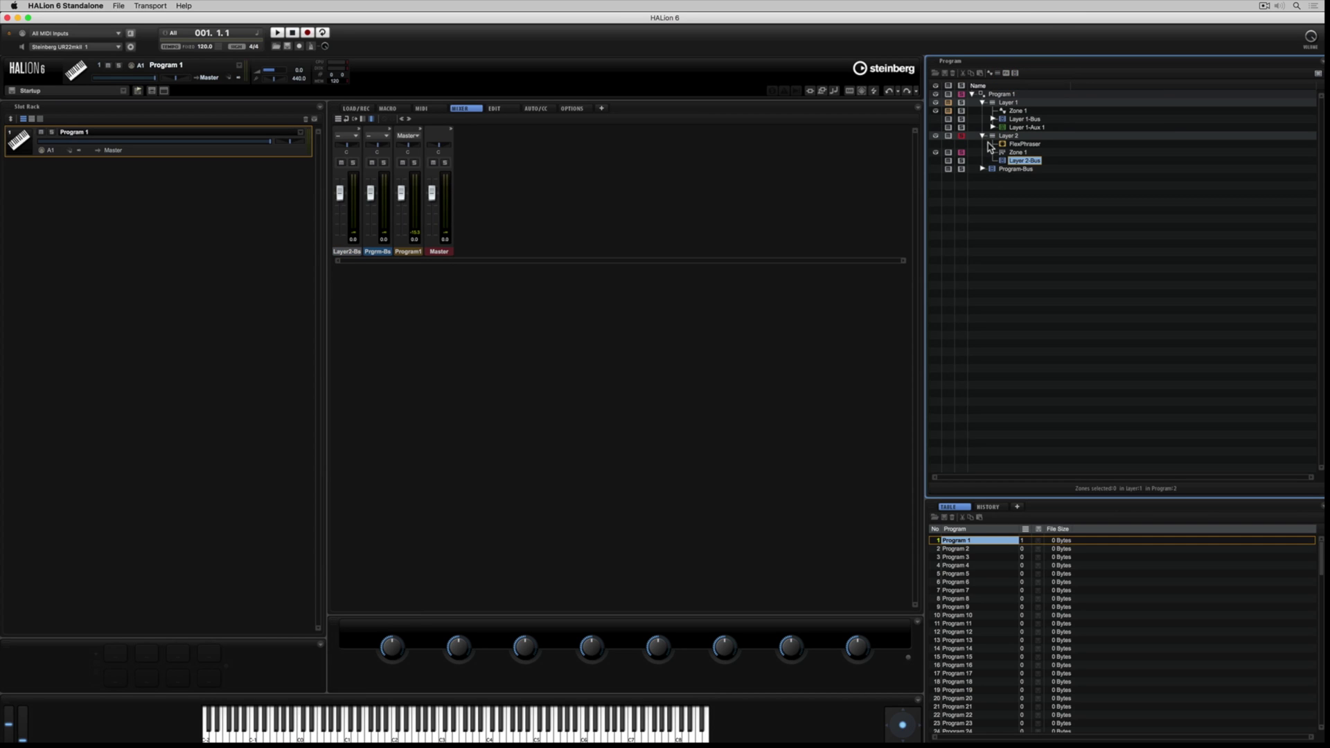
Insert Legacy H3 Distortion on Layer 2-Bus with drive around 65 % and mix 18 %
left_click(1006, 73)
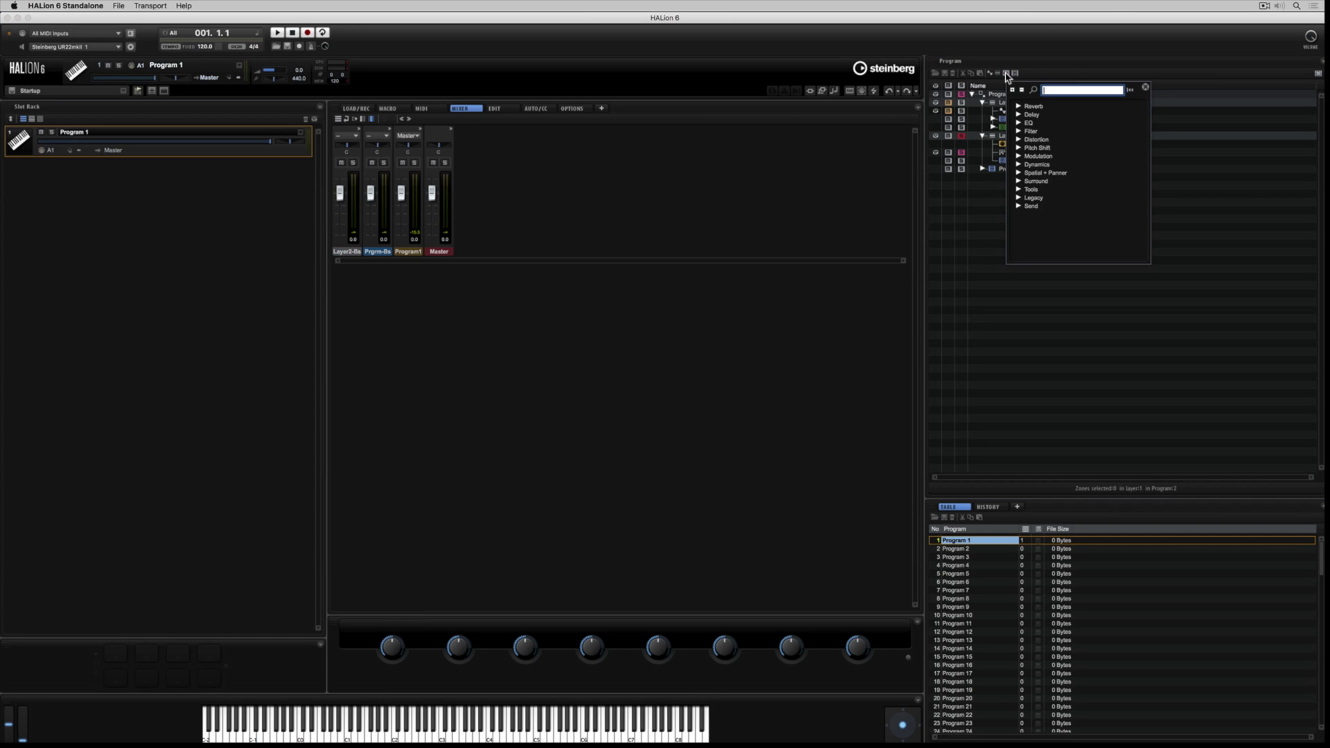
left_click(1018, 198)
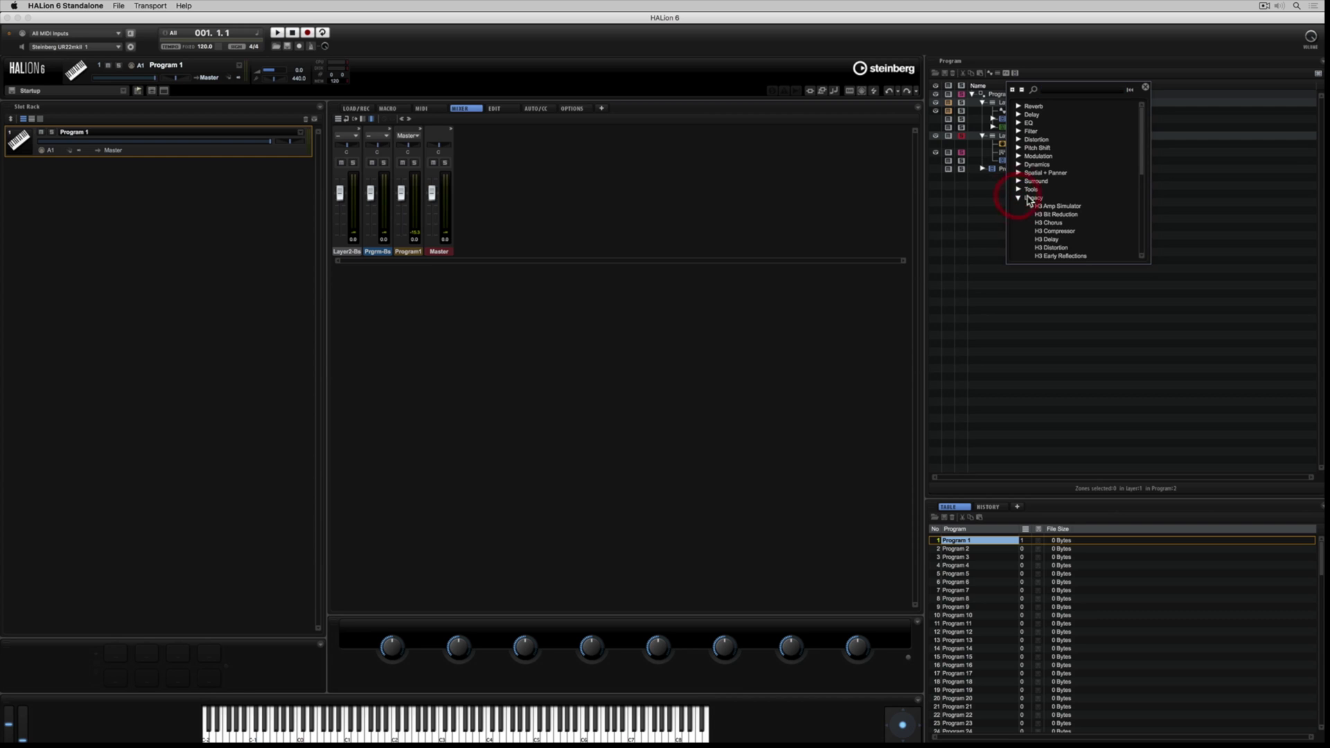
scroll(1056, 246, "down", 5)
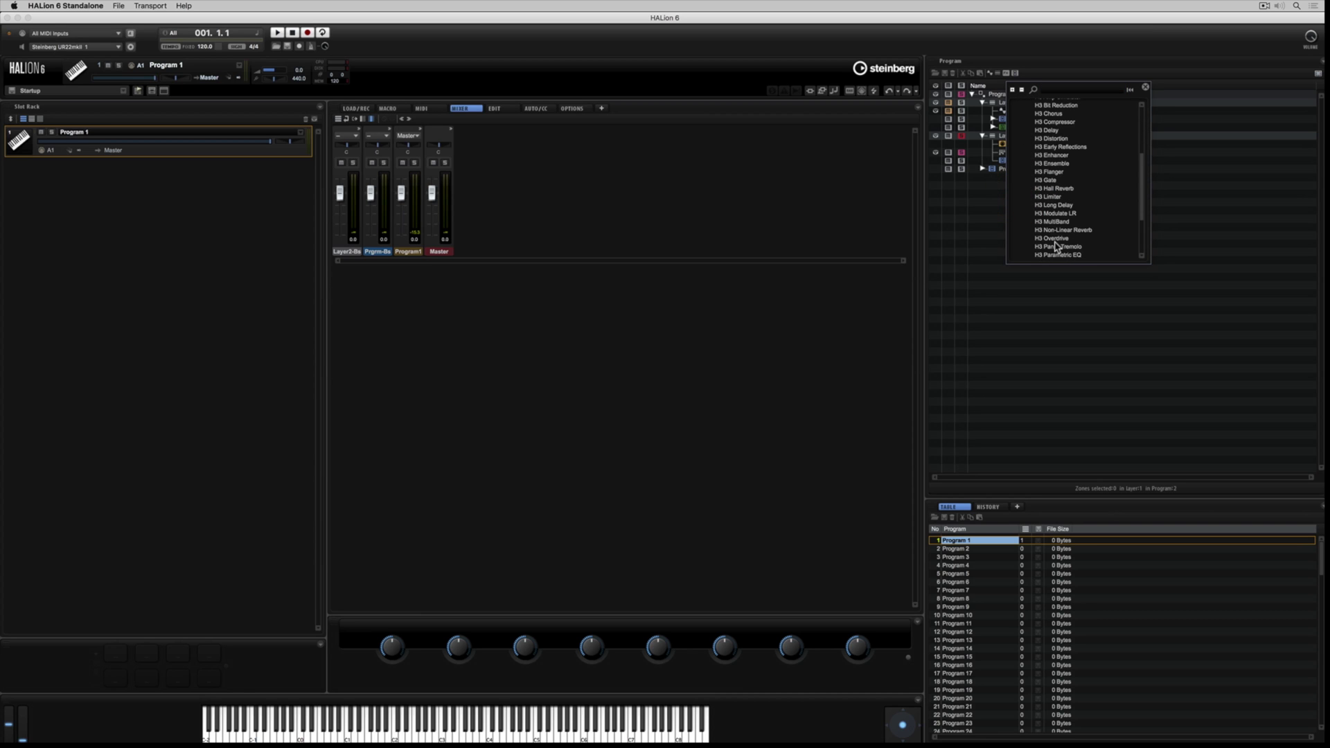
left_click(1059, 139)
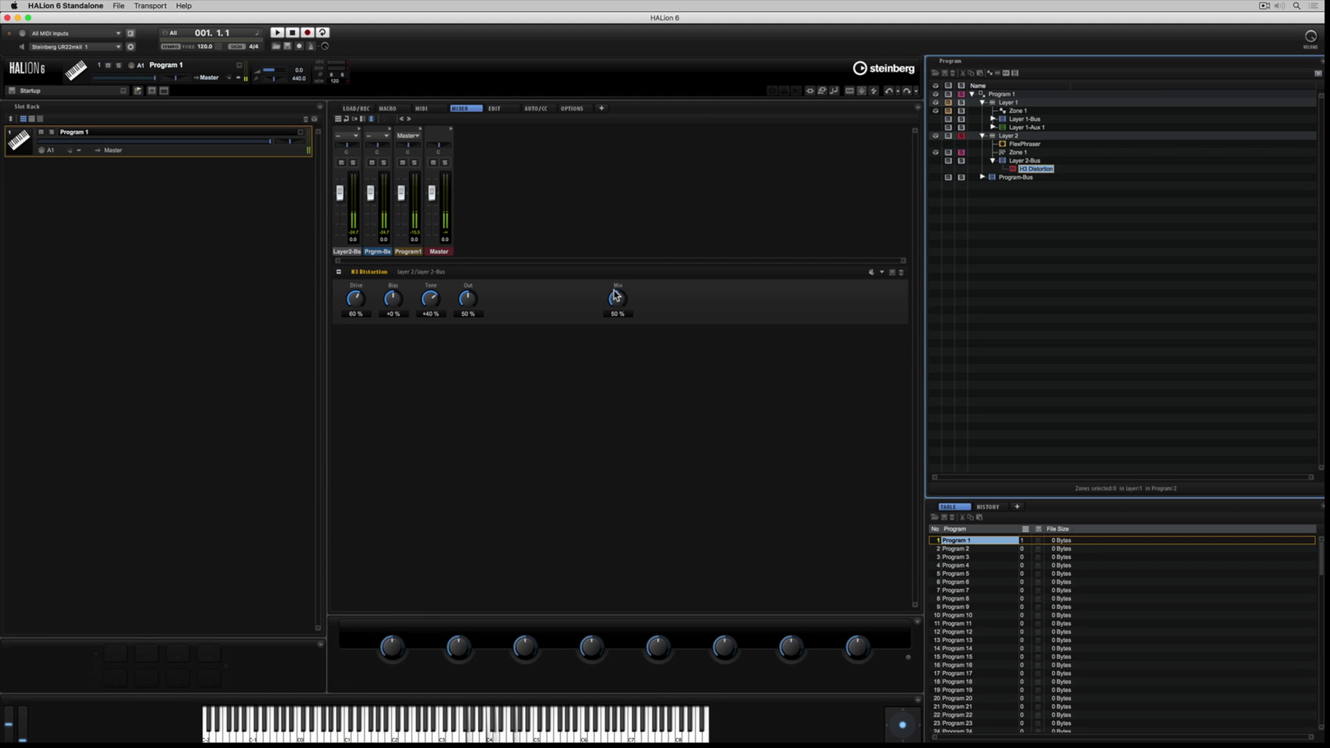
left_click_drag(617, 296, 617, 306)
left_click_drag(354, 305, 354, 299)
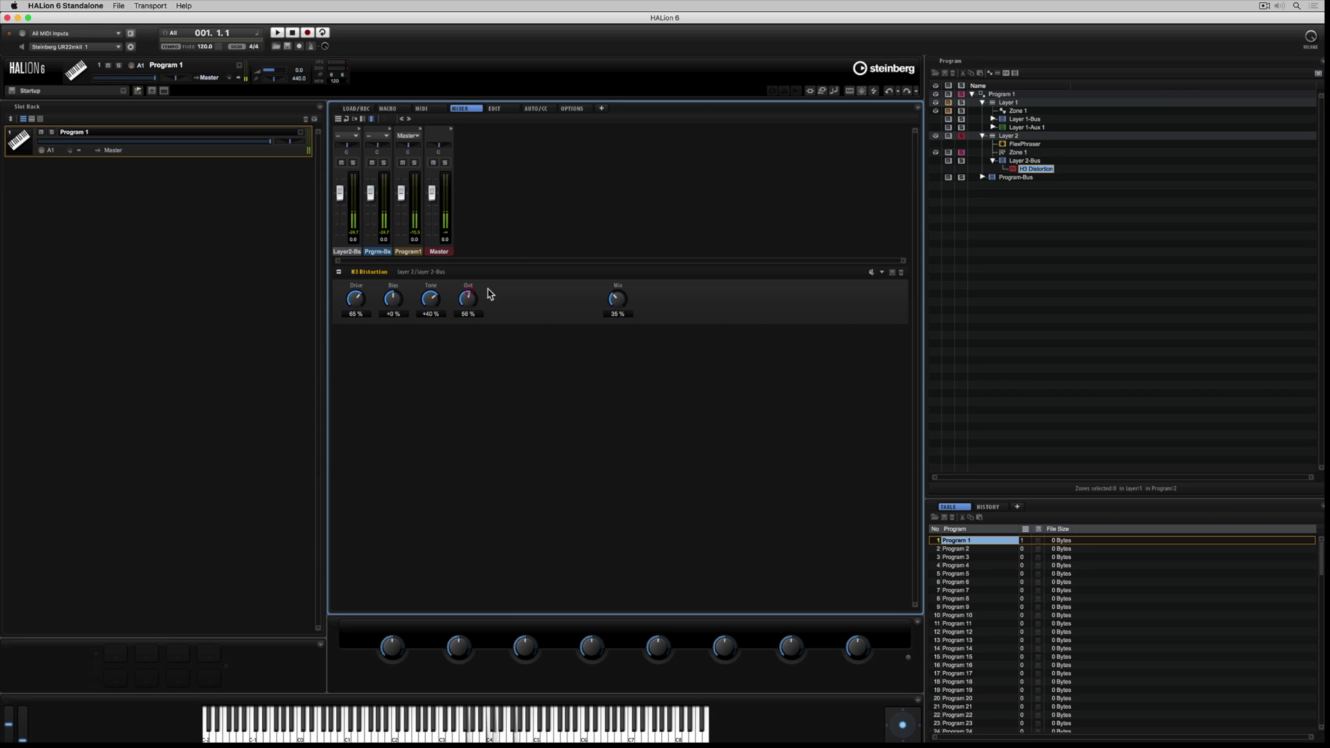
left_click_drag(618, 298, 617, 307)
left_click(1024, 160)
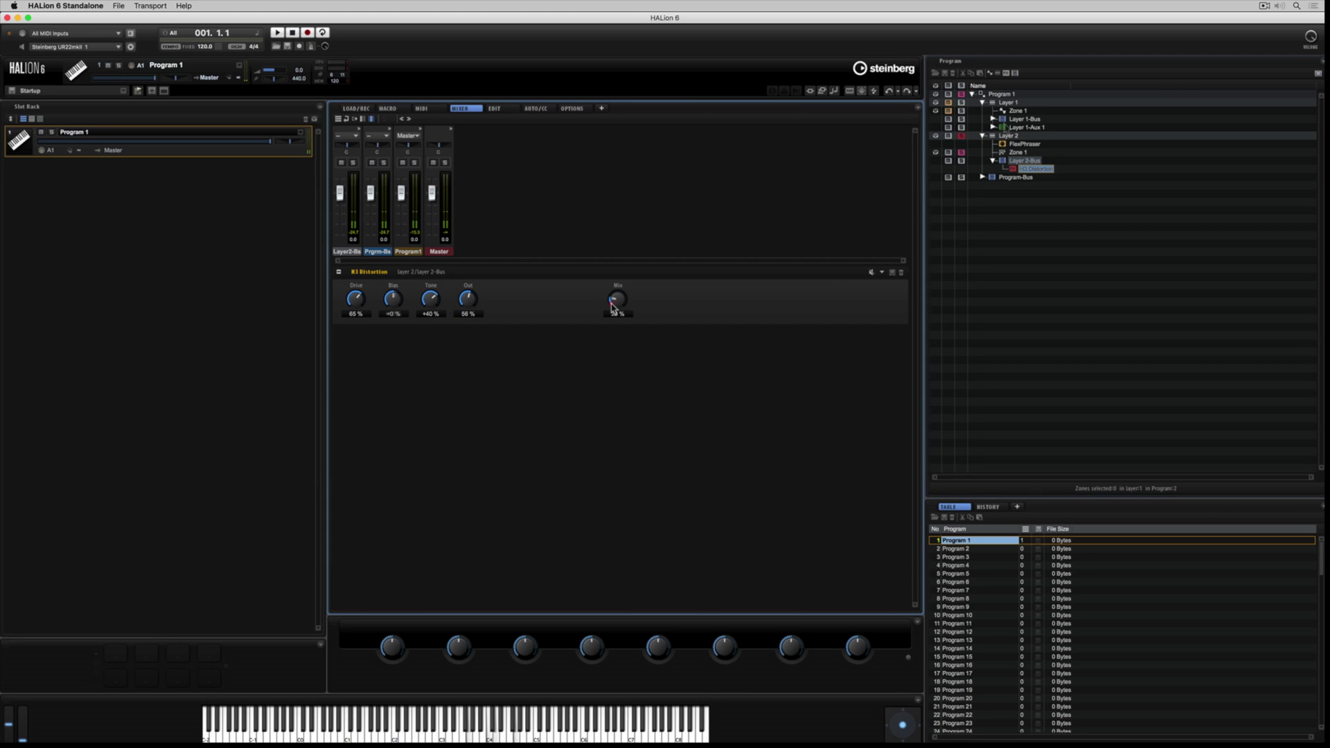
Add an aux bus, Layer 2-Aux 1, to Layer 2
left_click(1015, 74)
left_click(1043, 95)
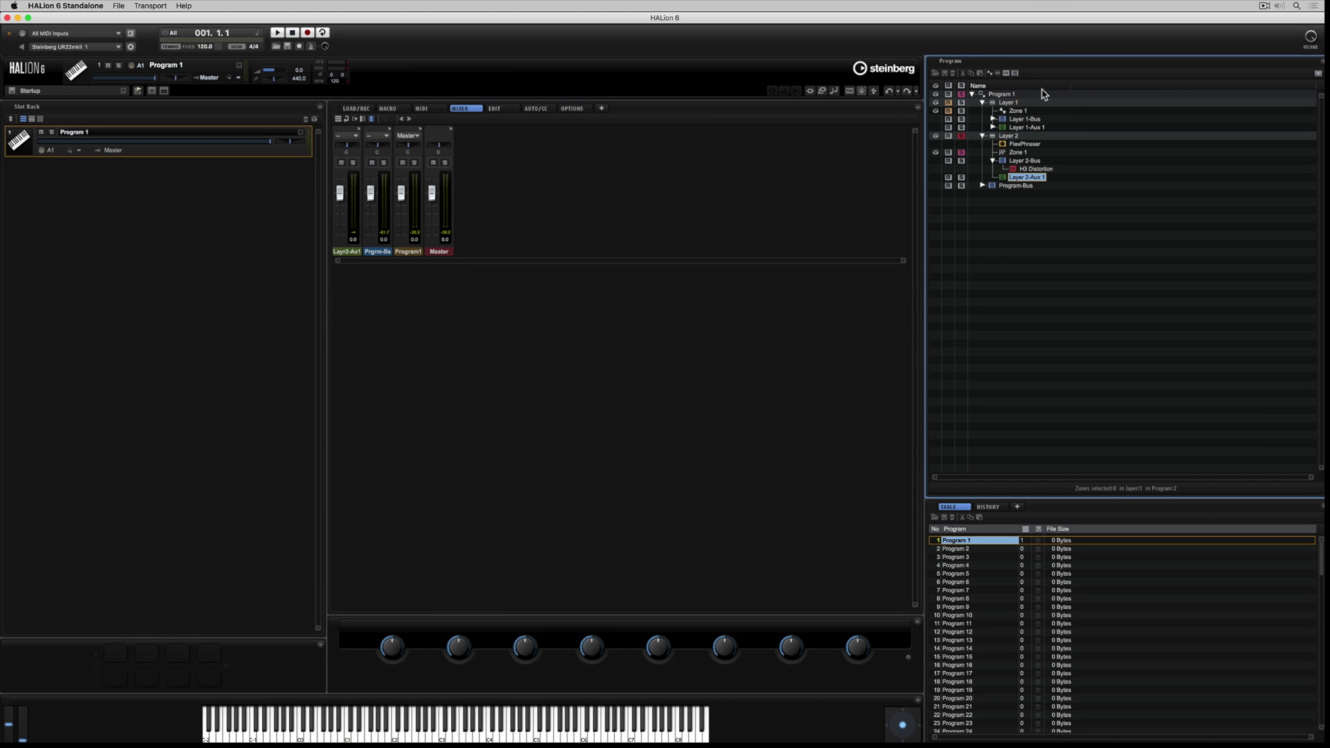
left_click(360, 131)
Load Legacy H3 Early Reflections onto Layer 2-Aux 1's first insert slot
left_click(385, 138)
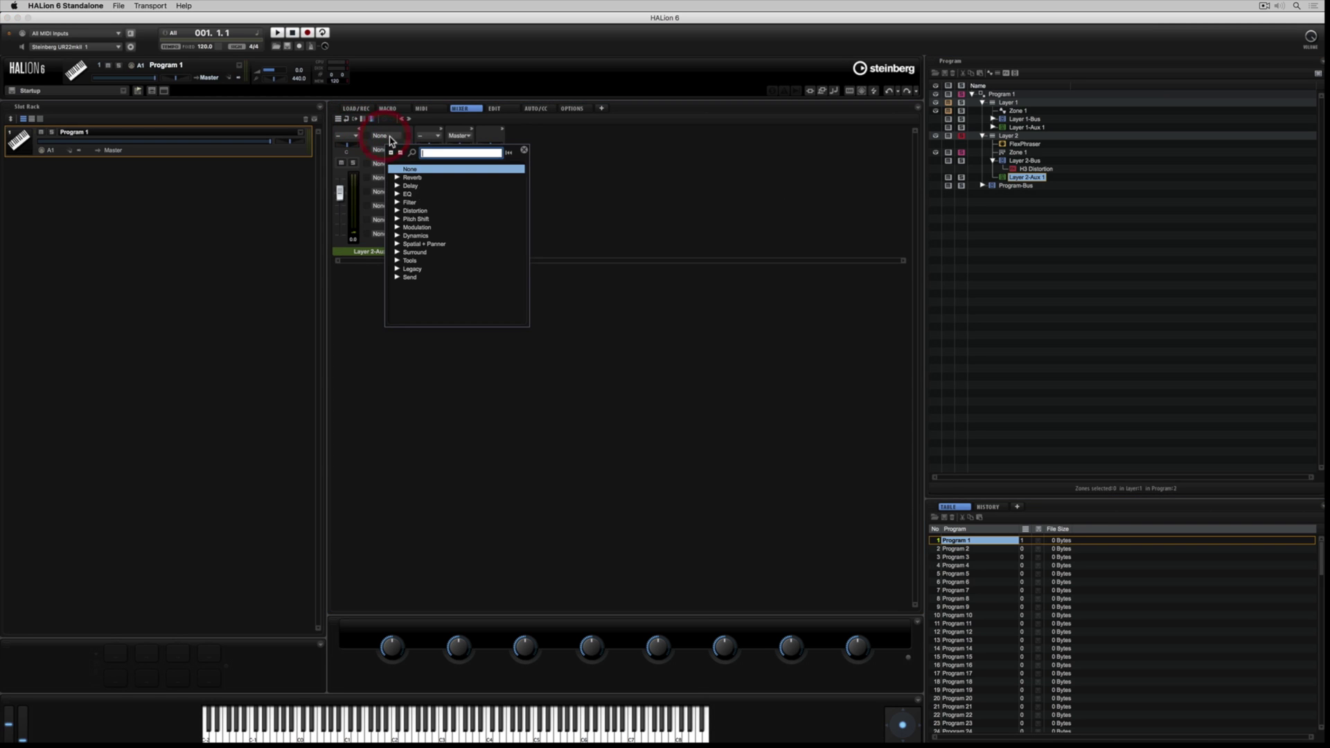
left_click(400, 269)
scroll(433, 299, "down", 5)
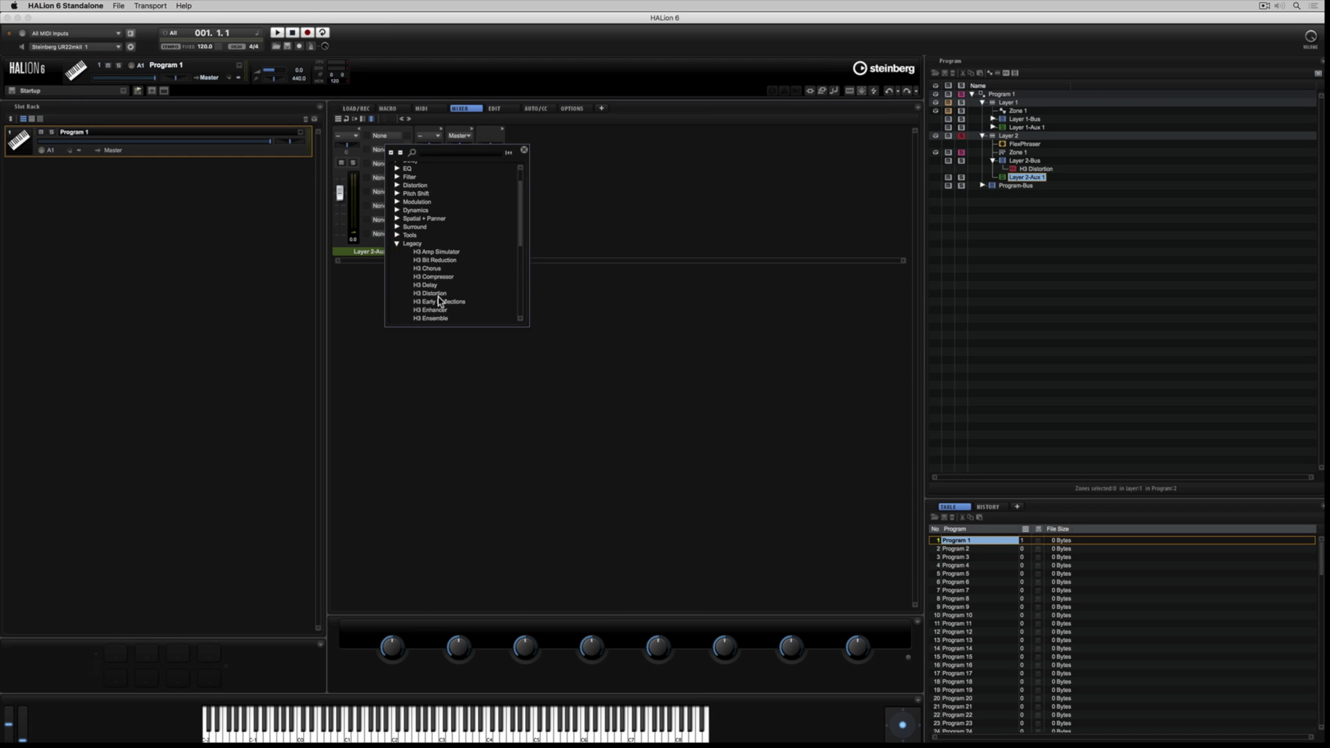
left_click(435, 226)
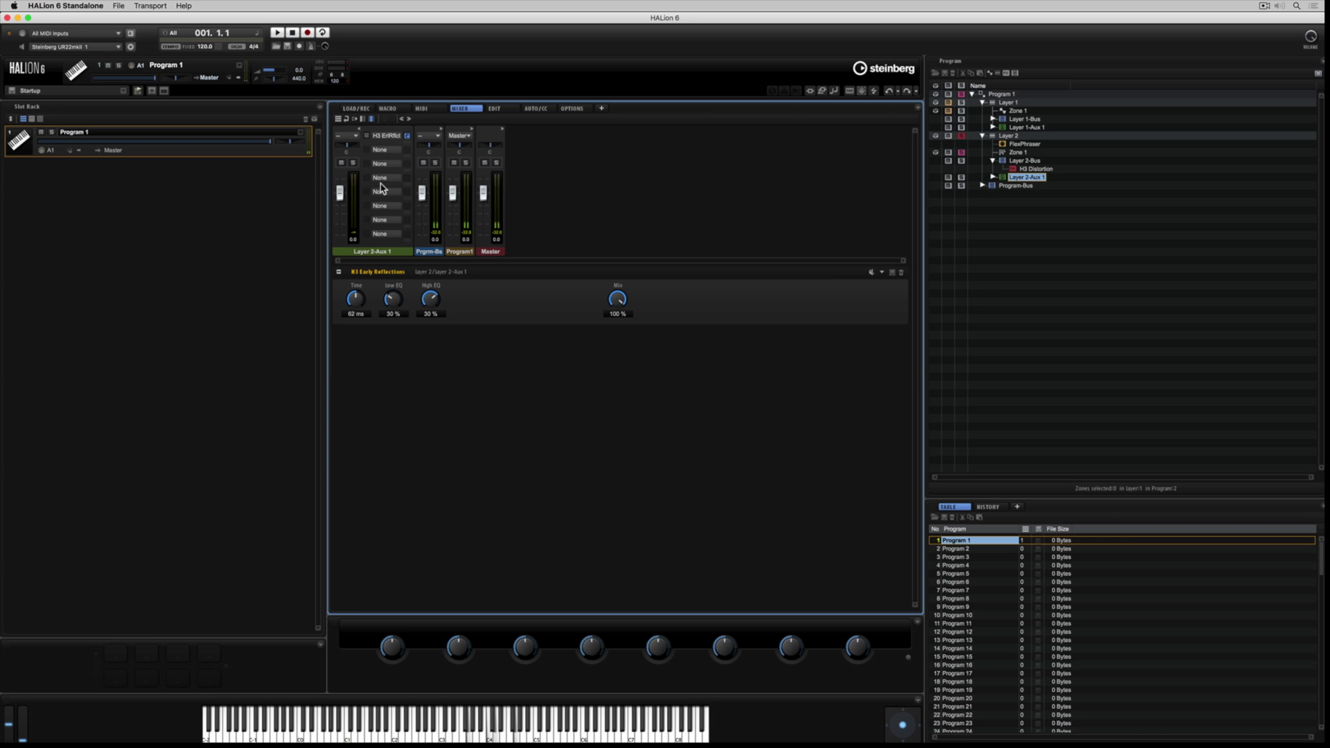
left_click(1005, 164)
Add an AUX FX 1 send to Layer 2-Bus
right_click(1006, 162)
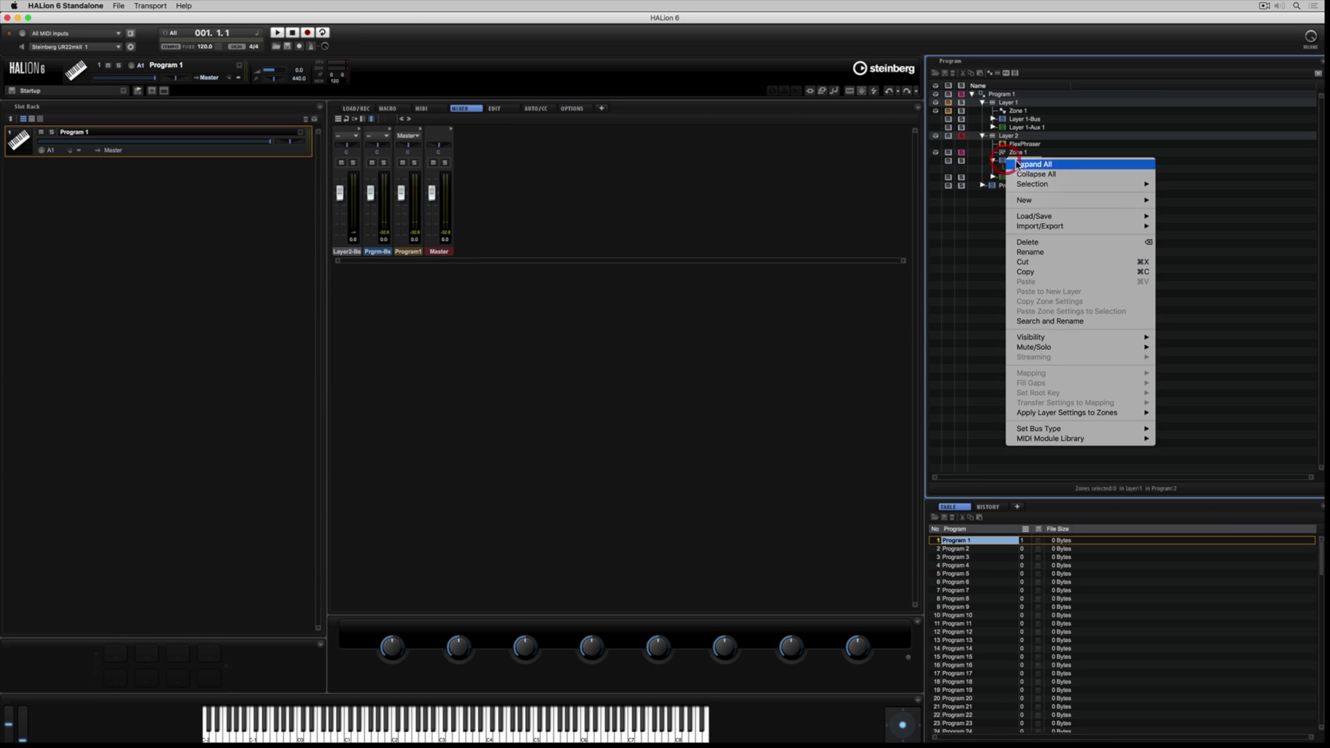
mouse_move(1036, 200)
mouse_move(1170, 239)
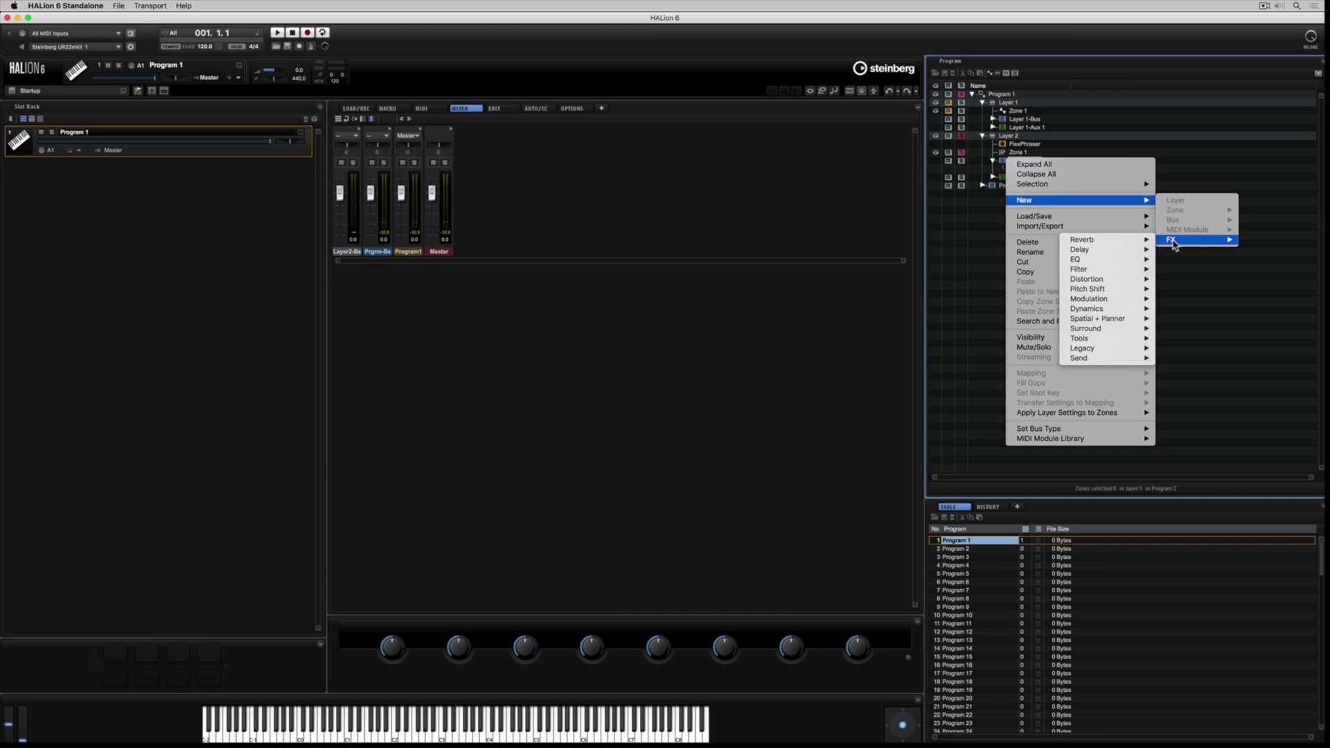
mouse_move(1088, 360)
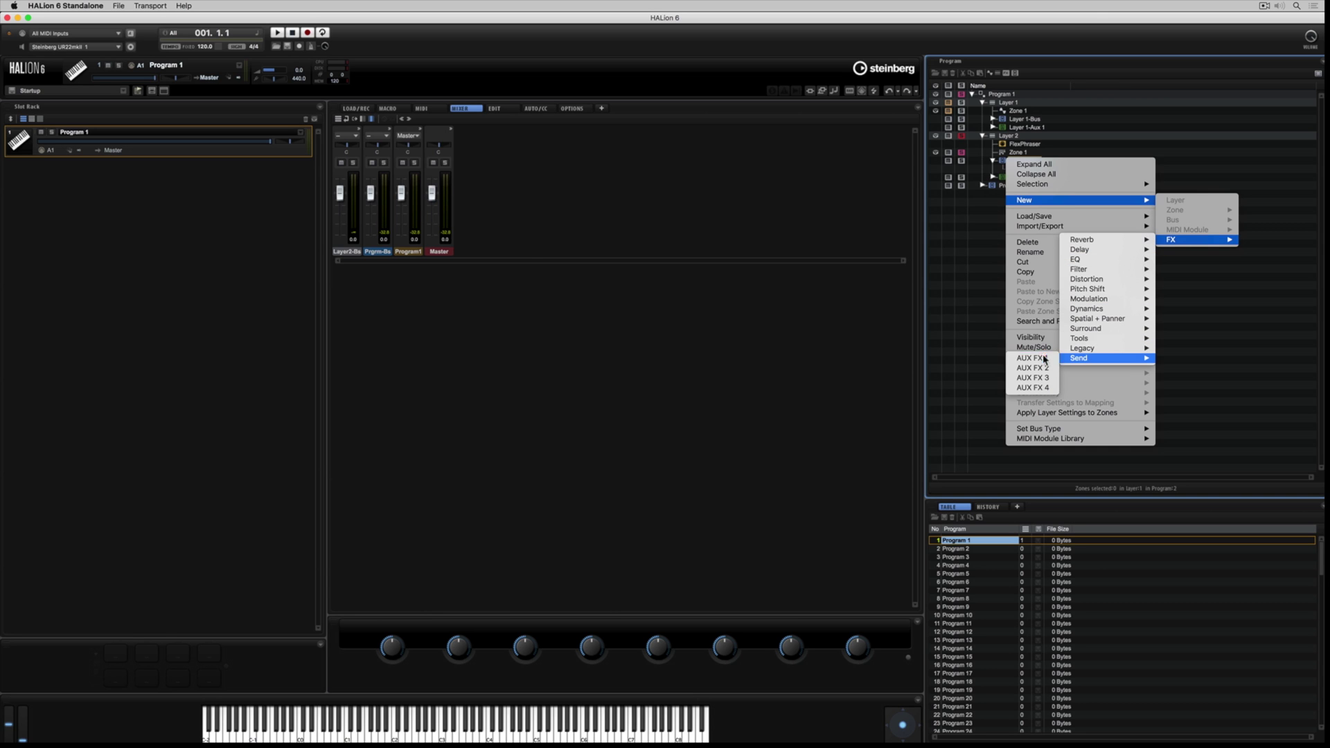
left_click(1058, 359)
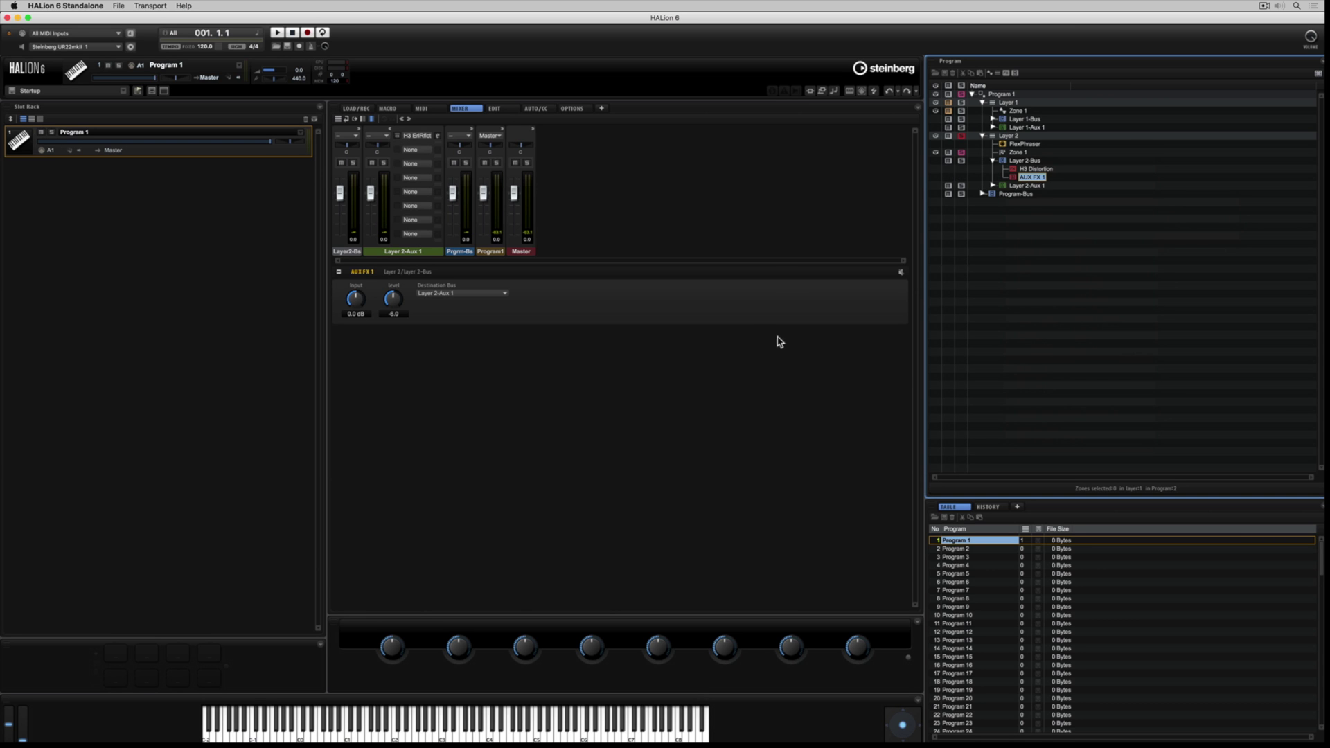
Set the H3 Early Reflections to 114 ms Time and 90% Mix, and raise Low EQ
left_click(359, 132)
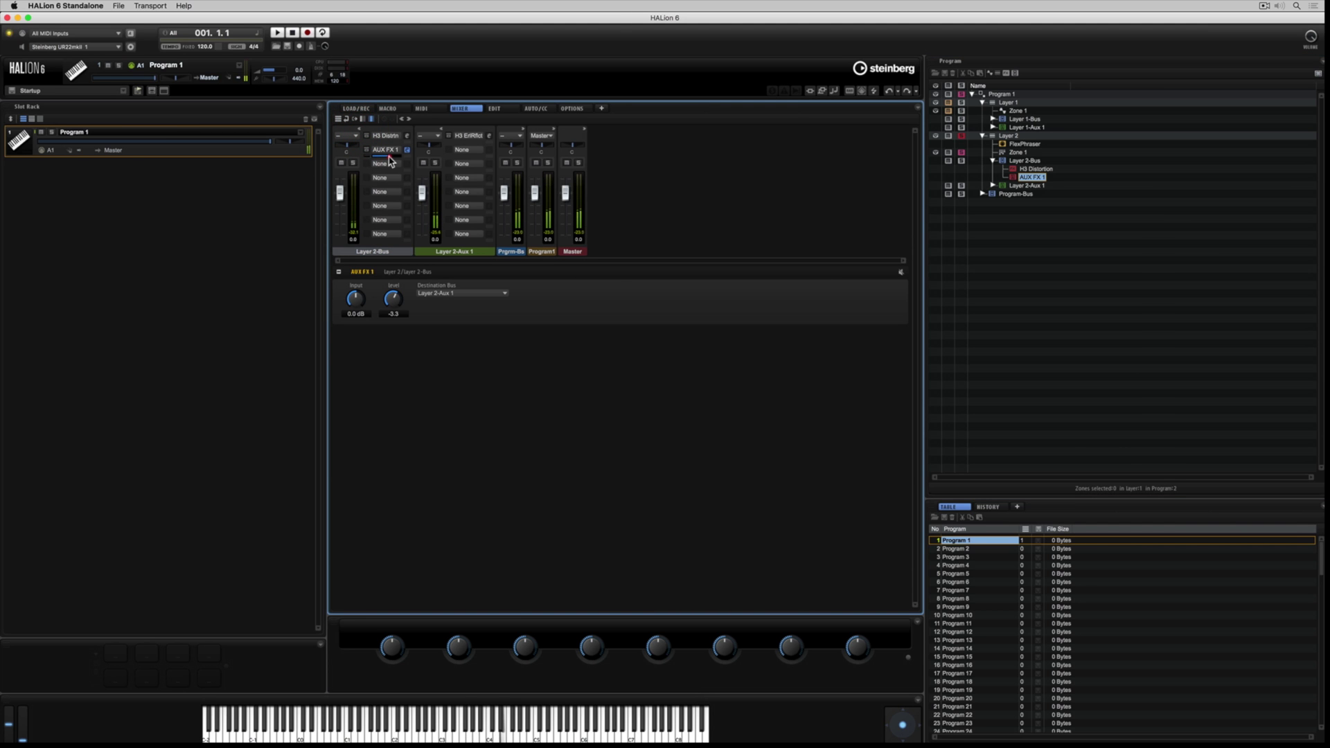
left_click(489, 136)
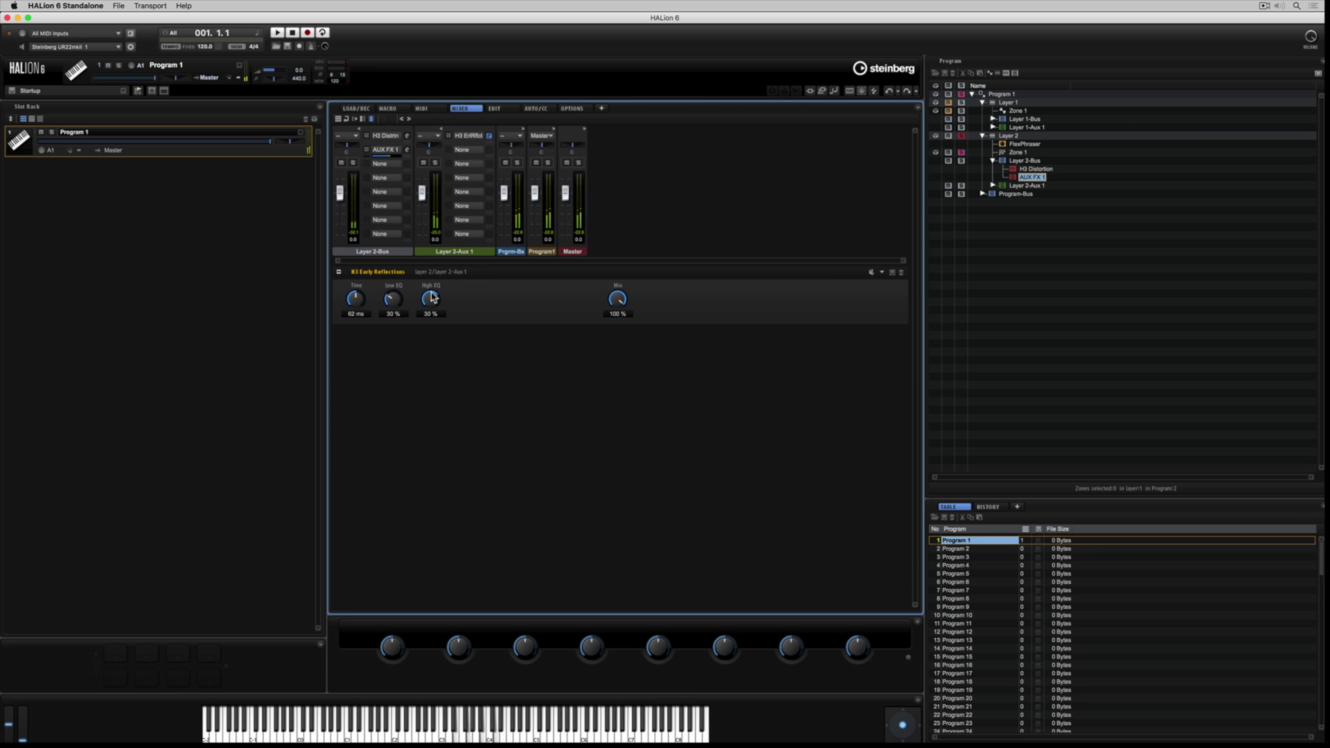
left_click_drag(356, 299, 360, 282)
left_click(359, 284)
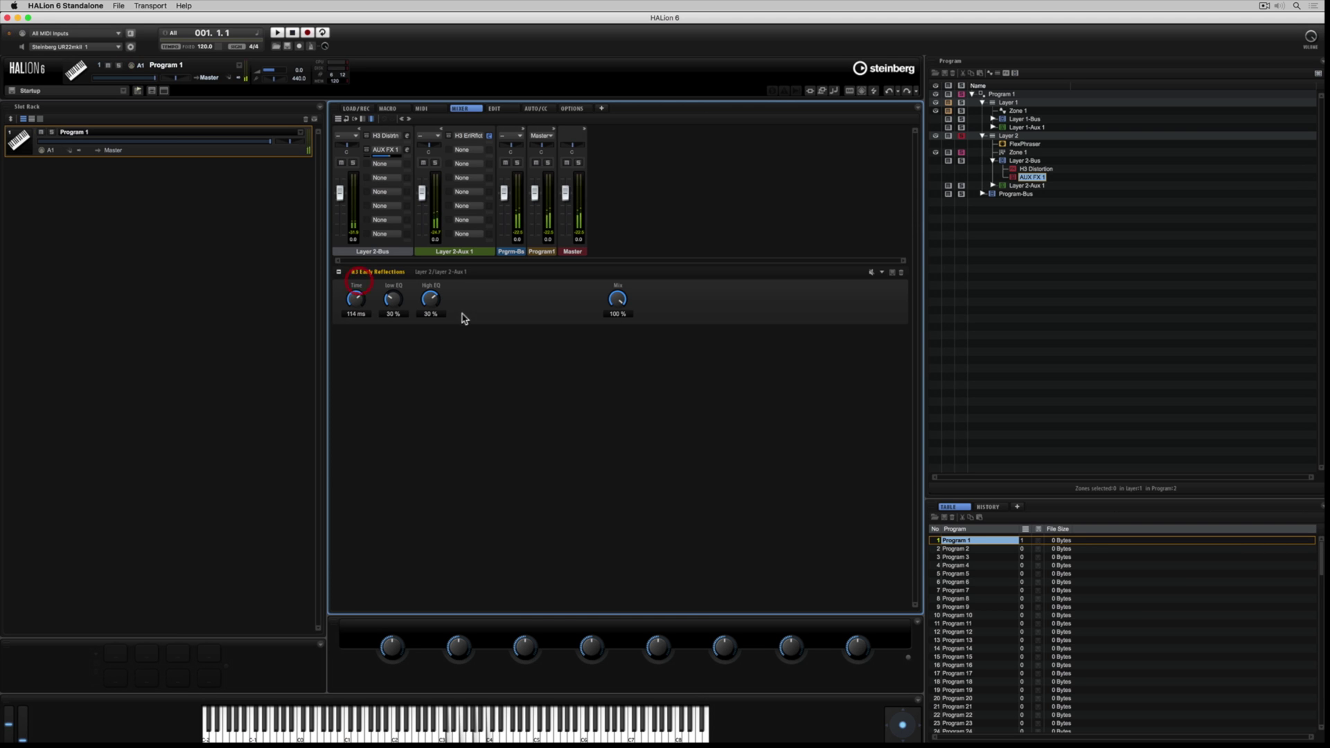
left_click_drag(614, 297, 617, 305)
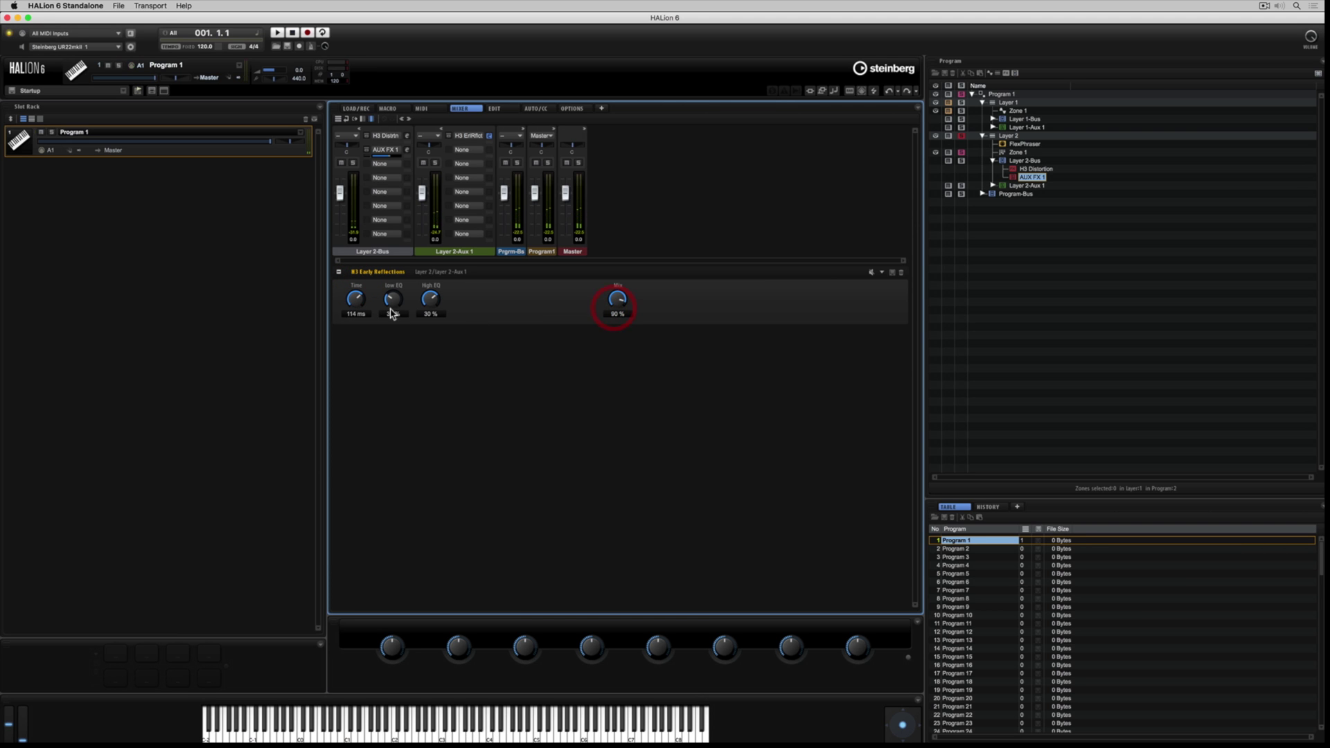
left_click_drag(389, 305, 391, 298)
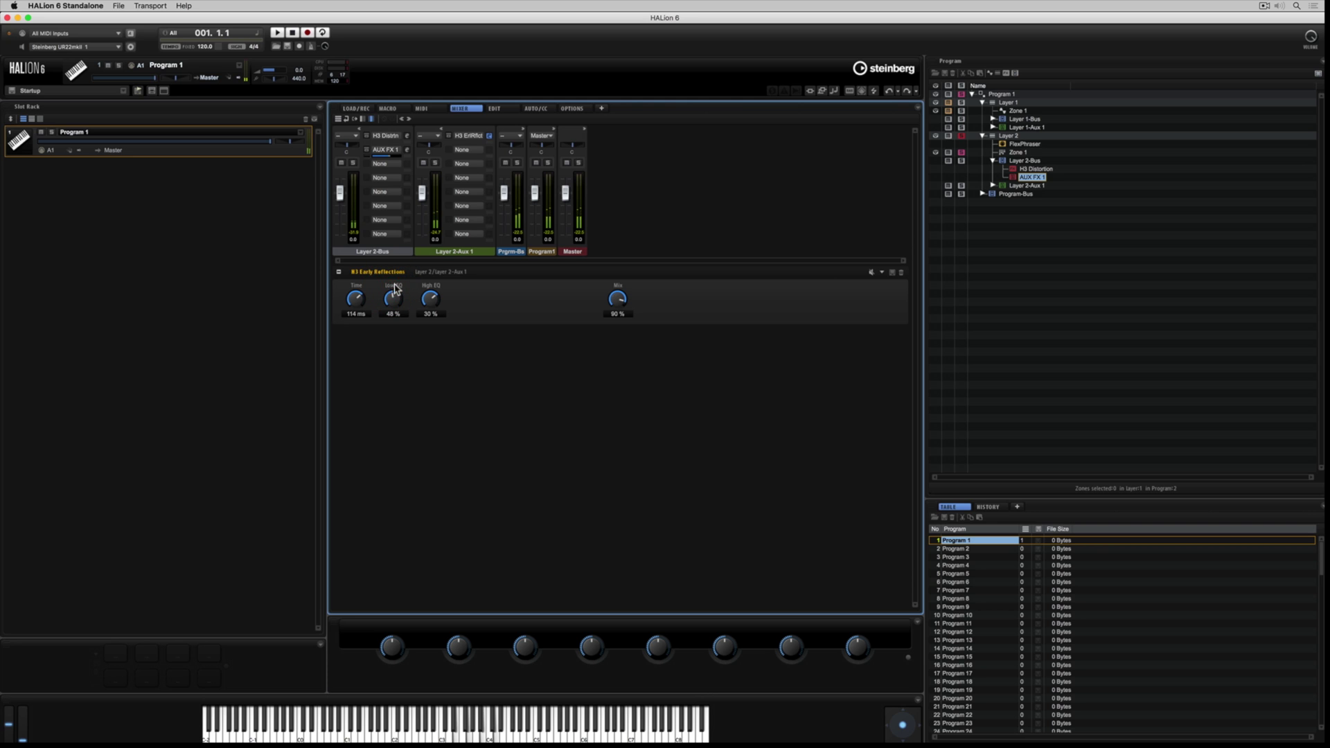
Insert a Vintage Compressor on Layer 2-Aux 1 with the Hard Vintage preset (12.0 dB input, 120 ms release)
left_click(462, 152)
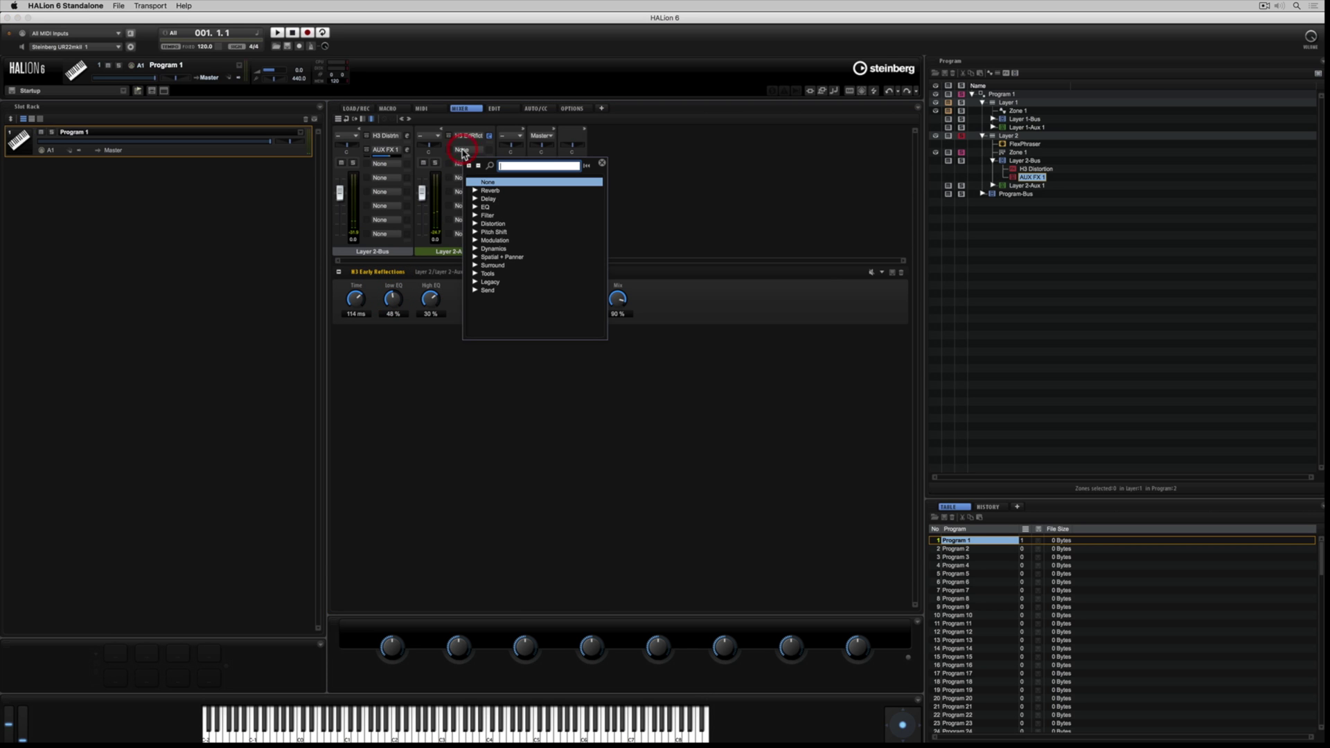
left_click(475, 248)
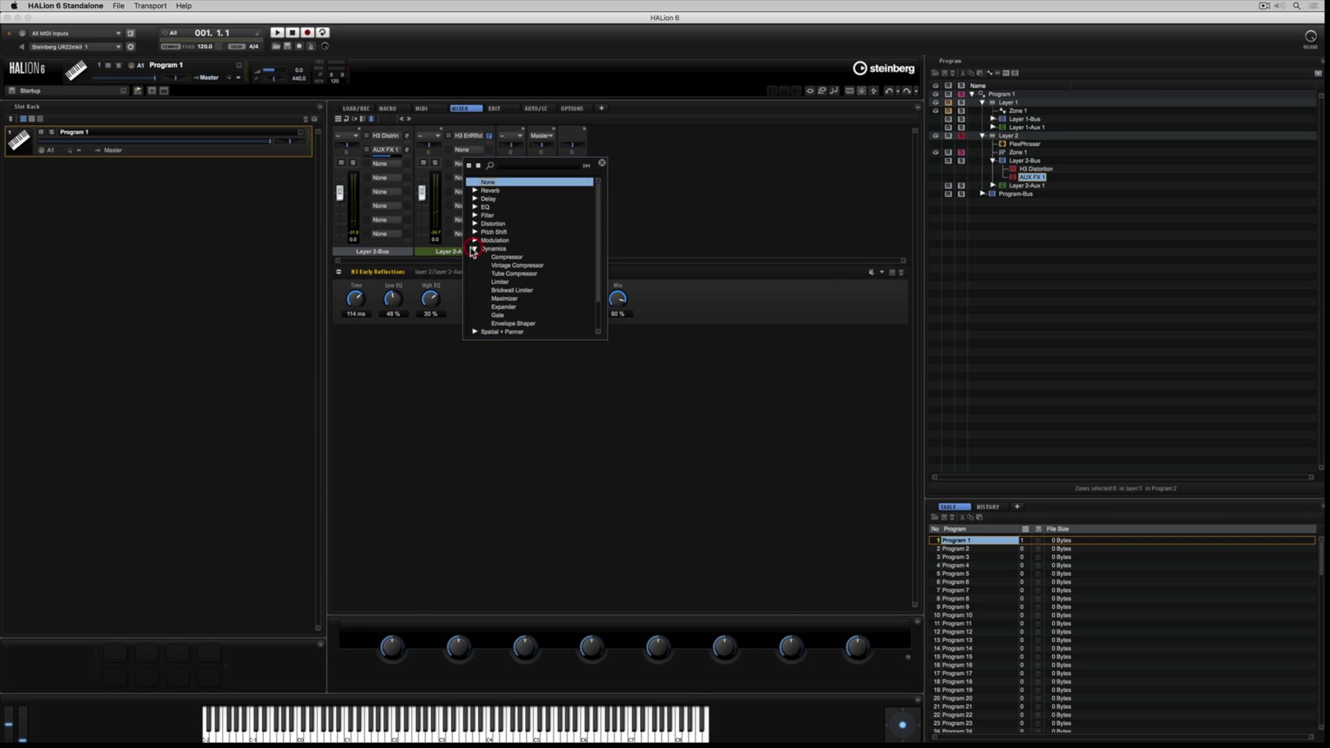
double_click(513, 265)
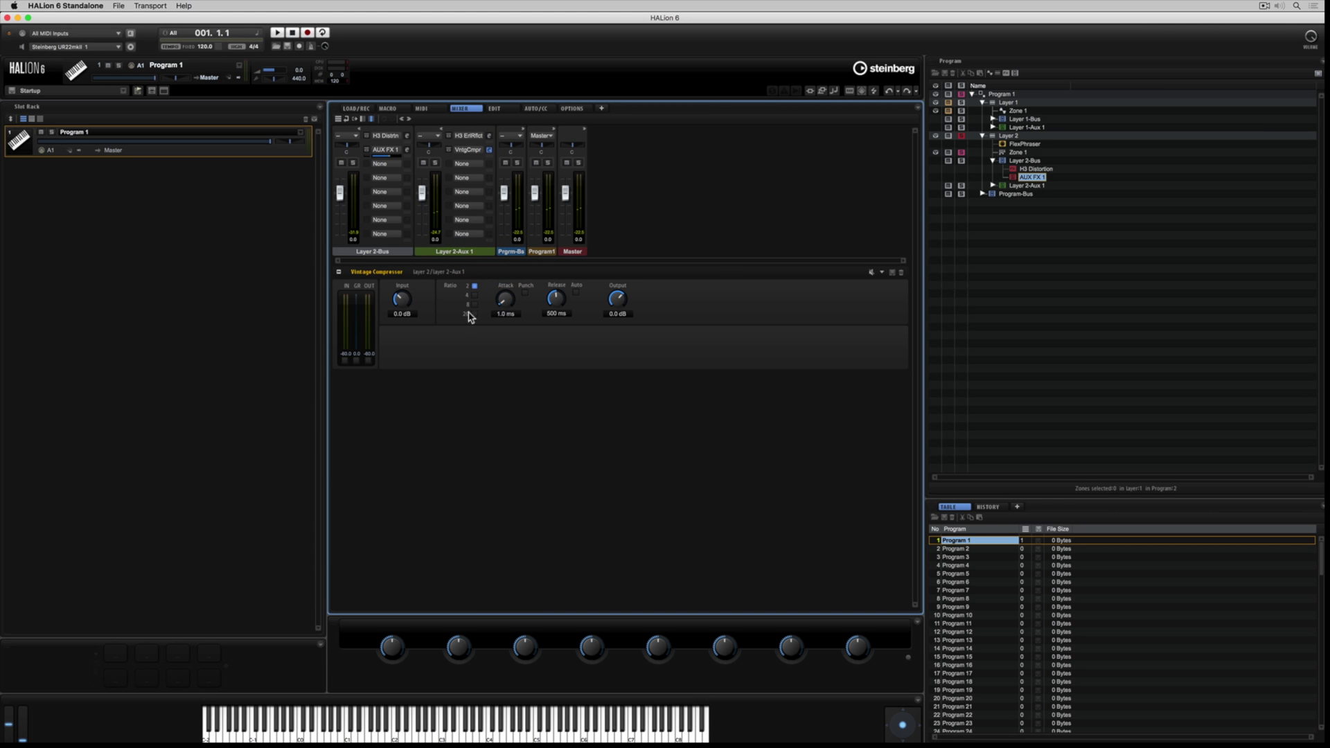
left_click(883, 273)
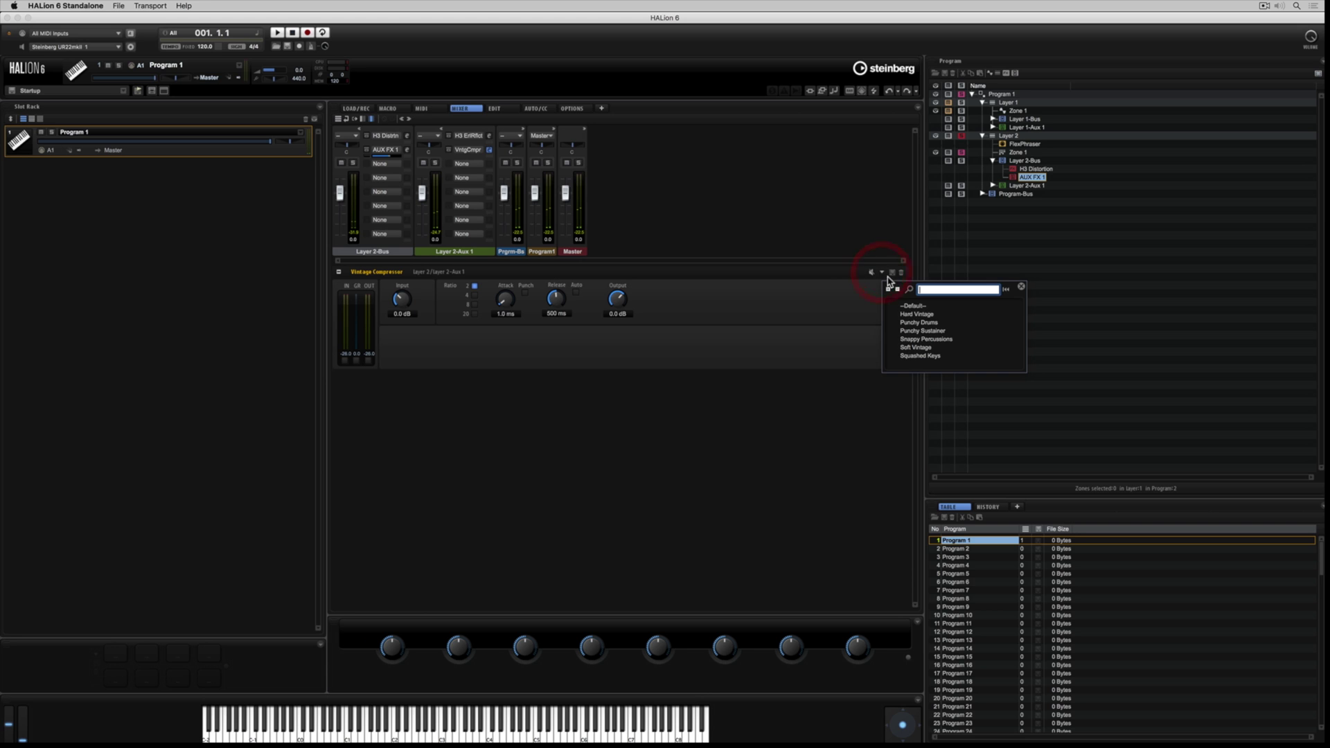
left_click(921, 315)
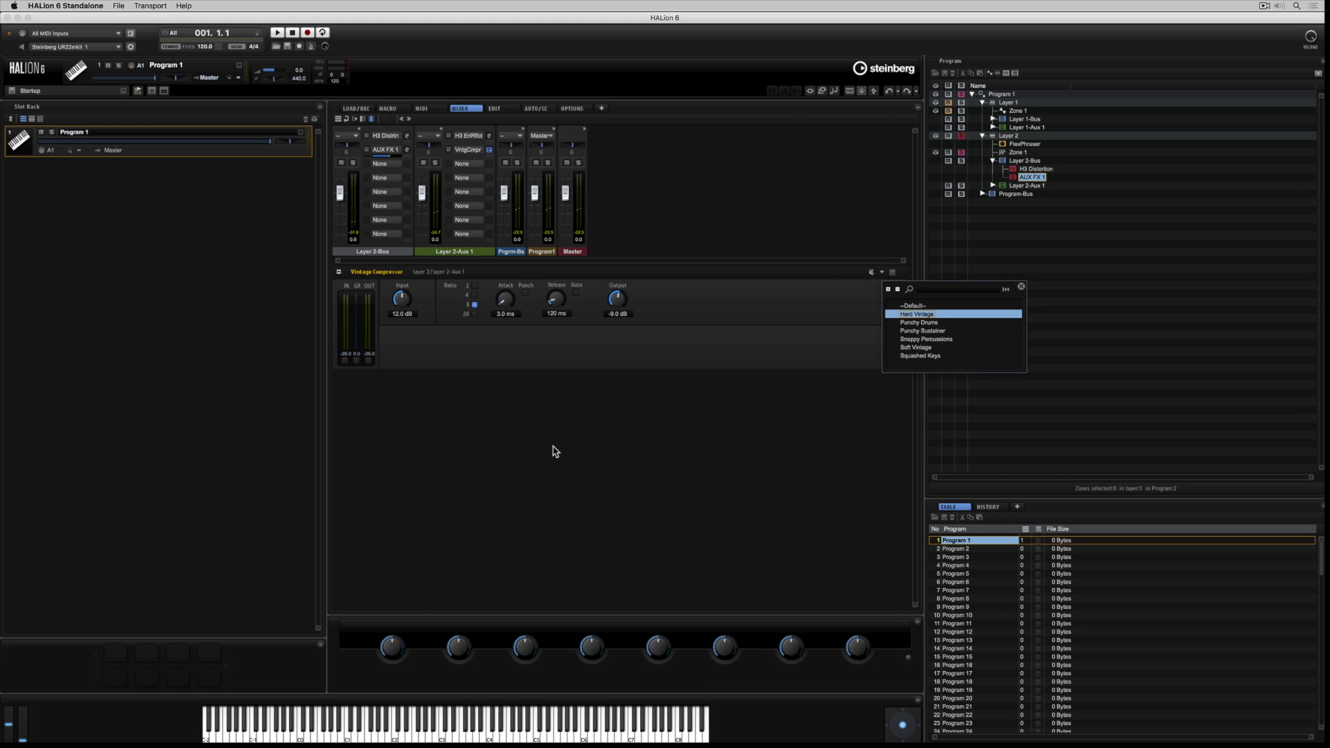
left_click(571, 433)
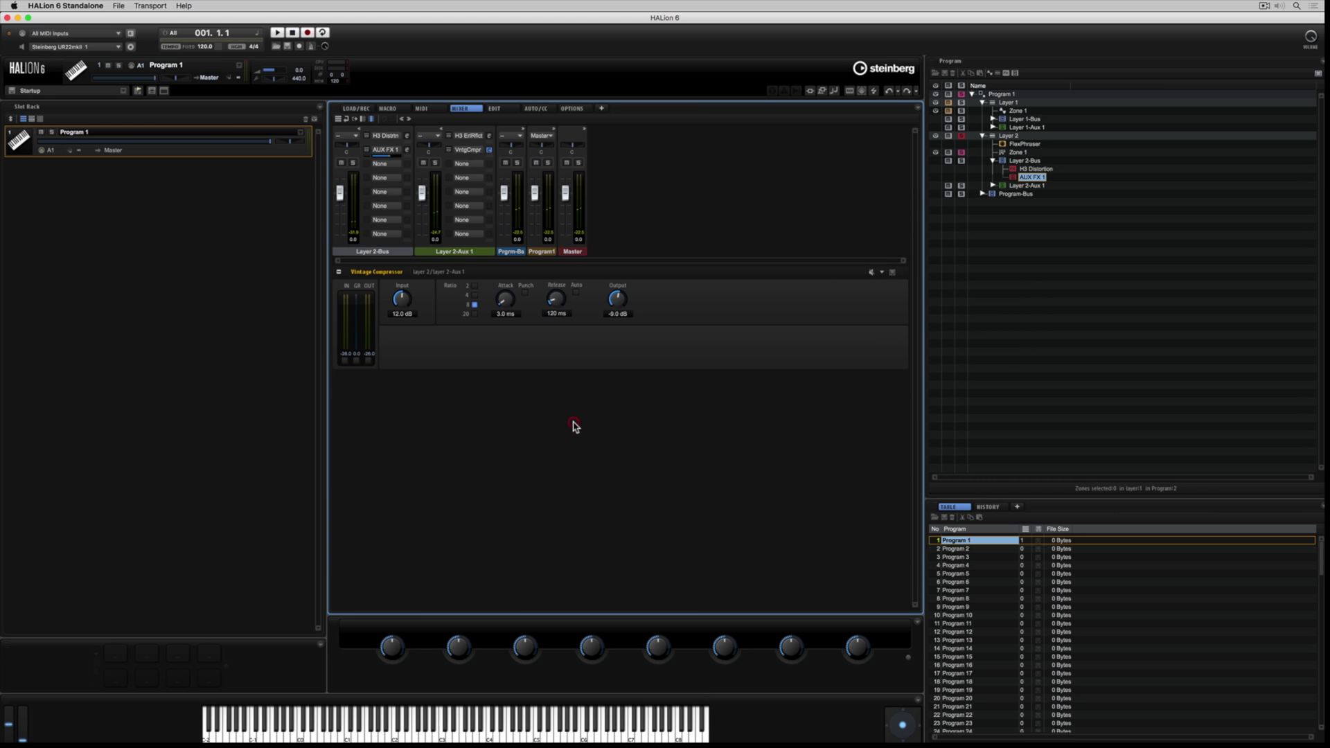
Expand Layer 1-Bus and Layer 1-Aux 1 in the Program Tree, and show Layer 1-Bus channels in the mixer
left_click(993, 121)
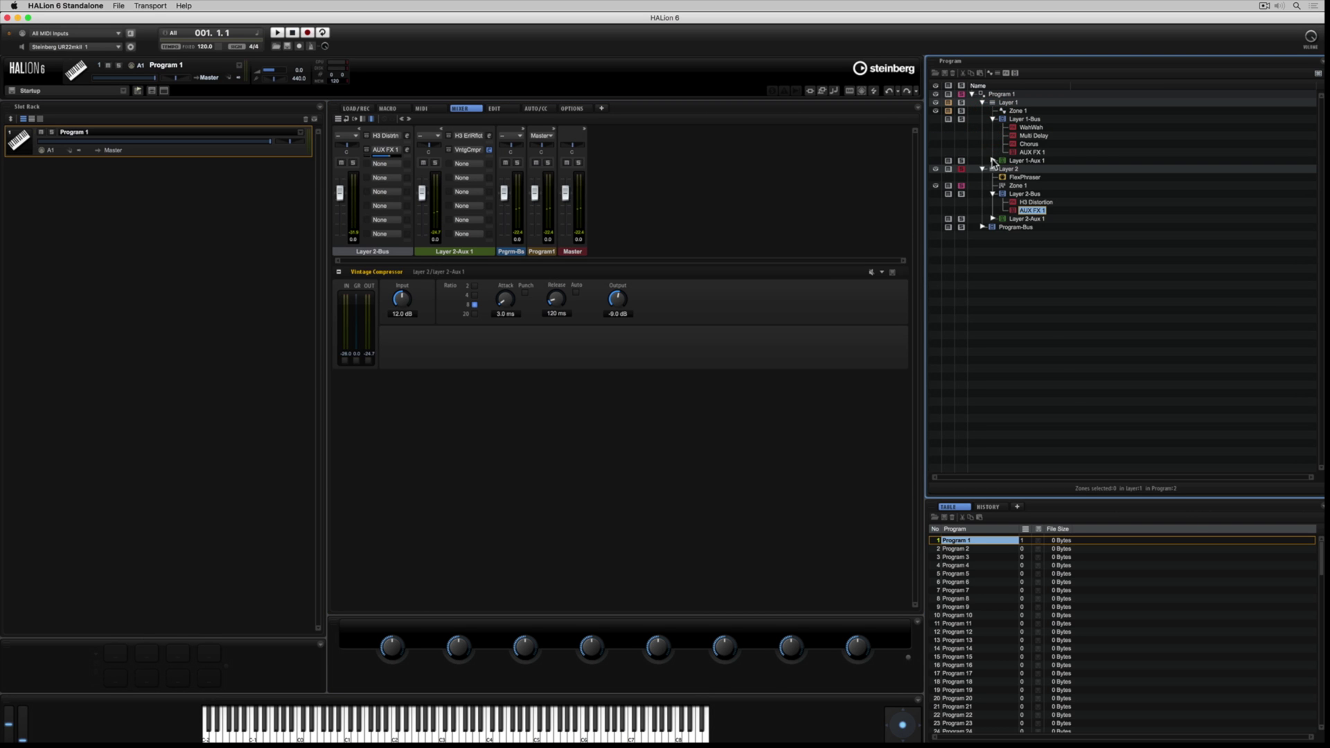
left_click(993, 161)
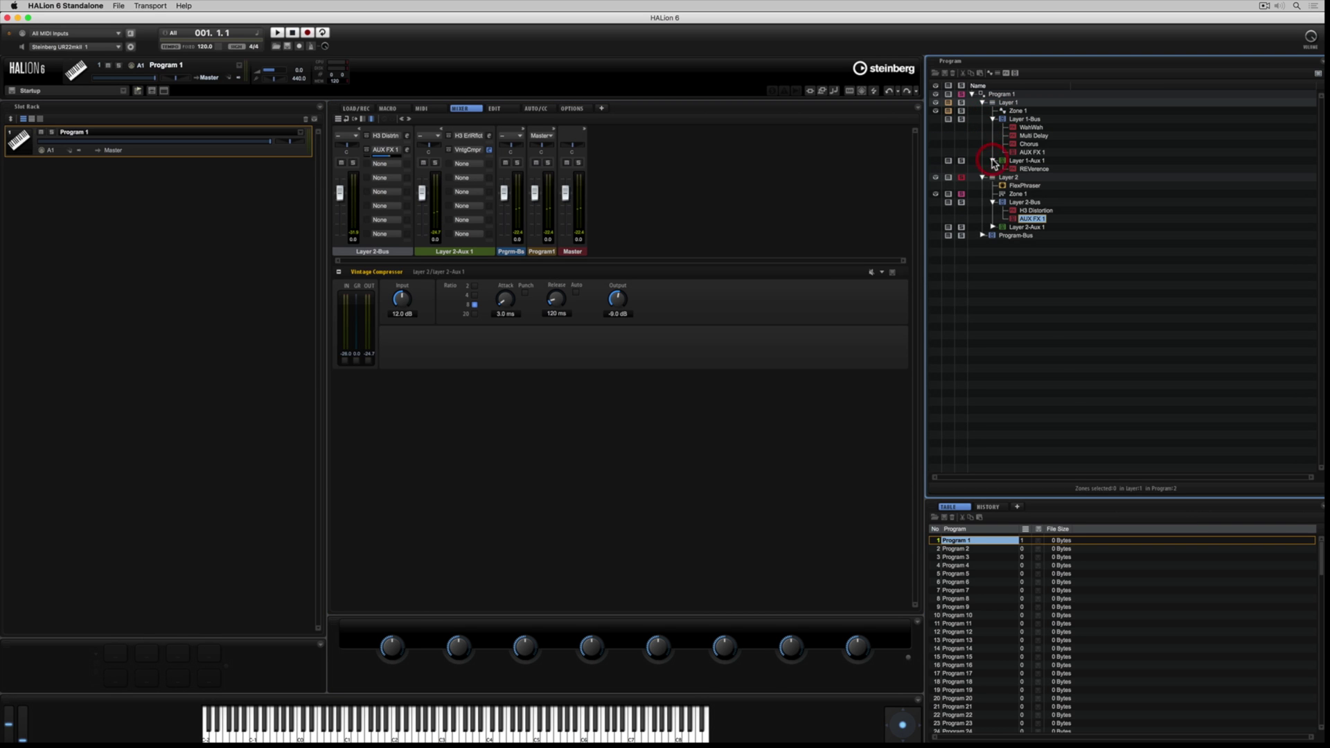
left_click(1002, 121)
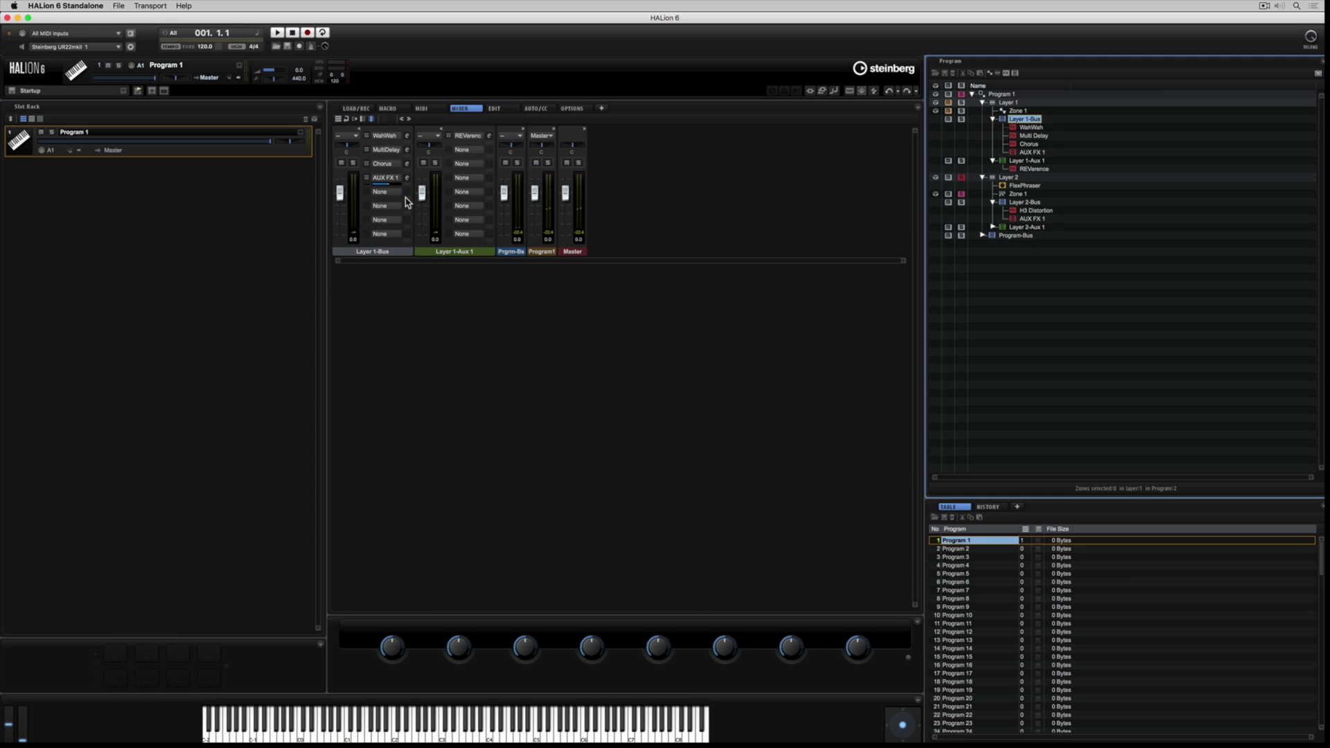
Expand the Program-Bus, Program 1 and Master insert sections, then toggle between mixer channel views
left_click(523, 131)
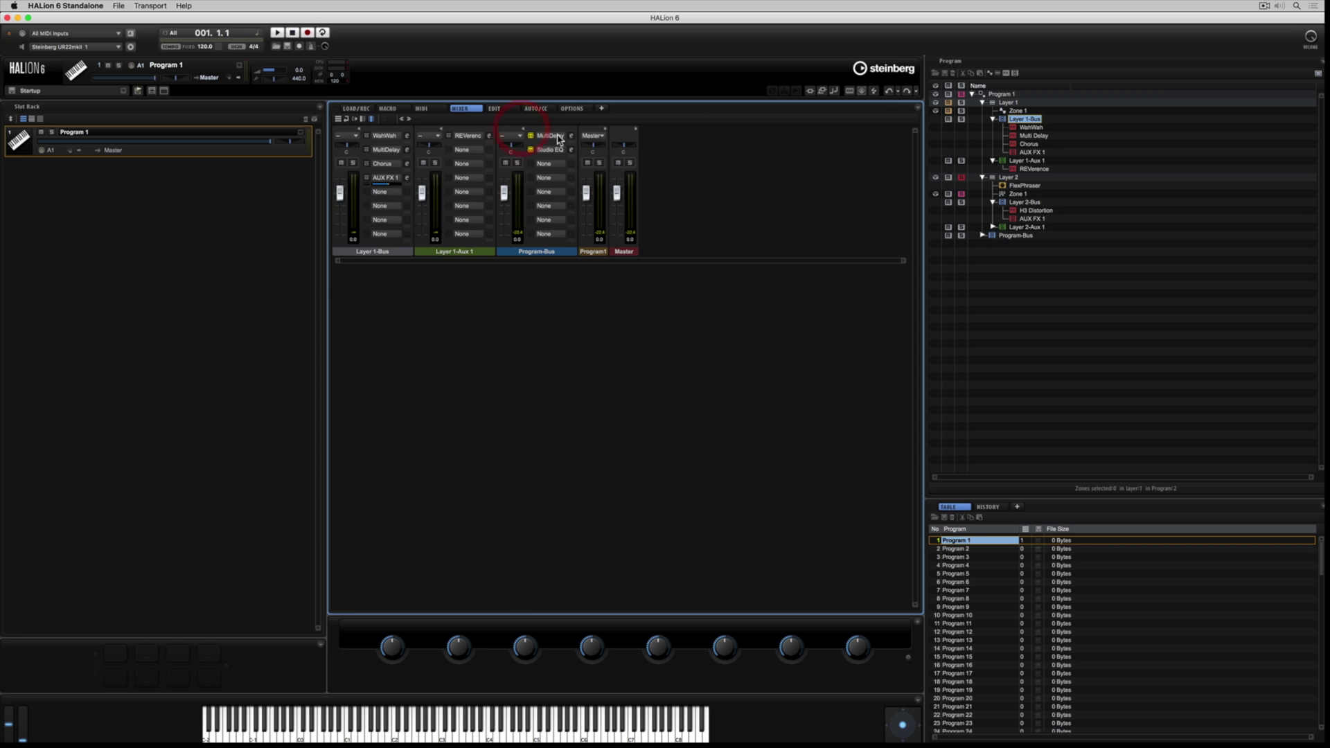
left_click(603, 130)
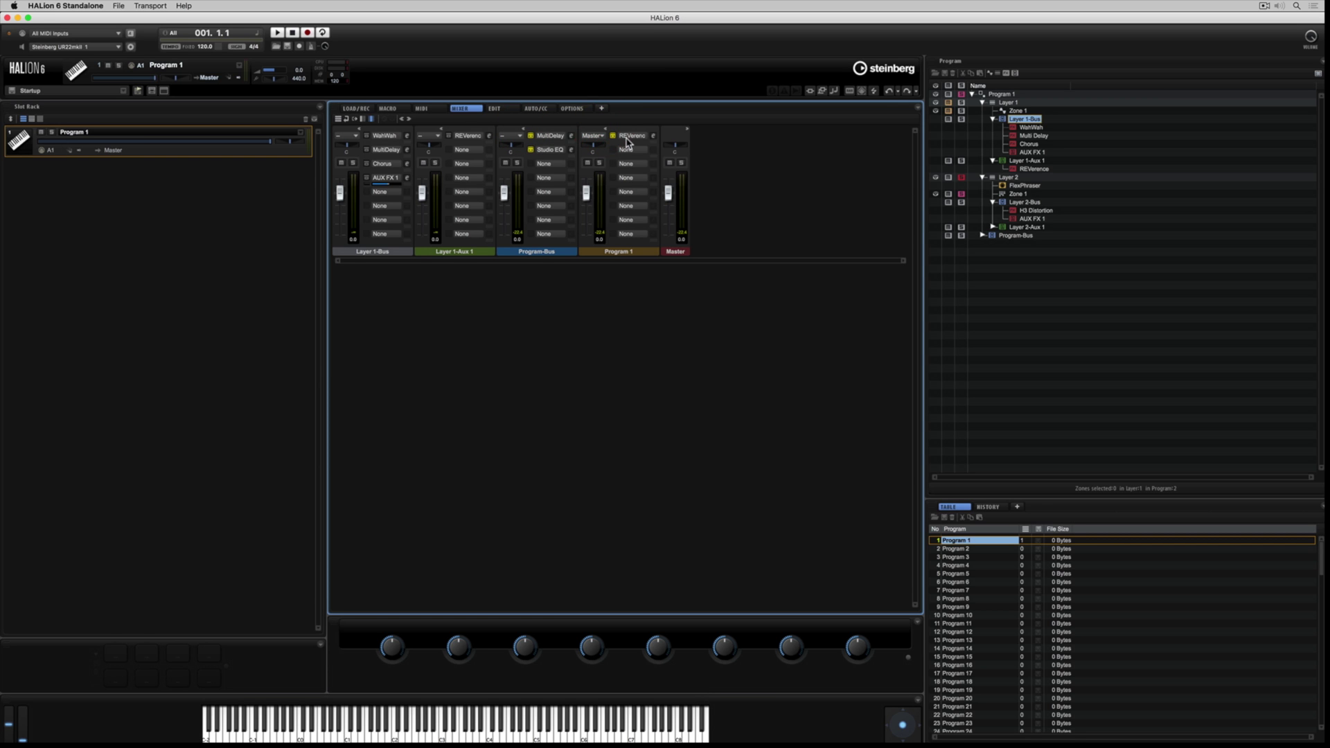
left_click(686, 131)
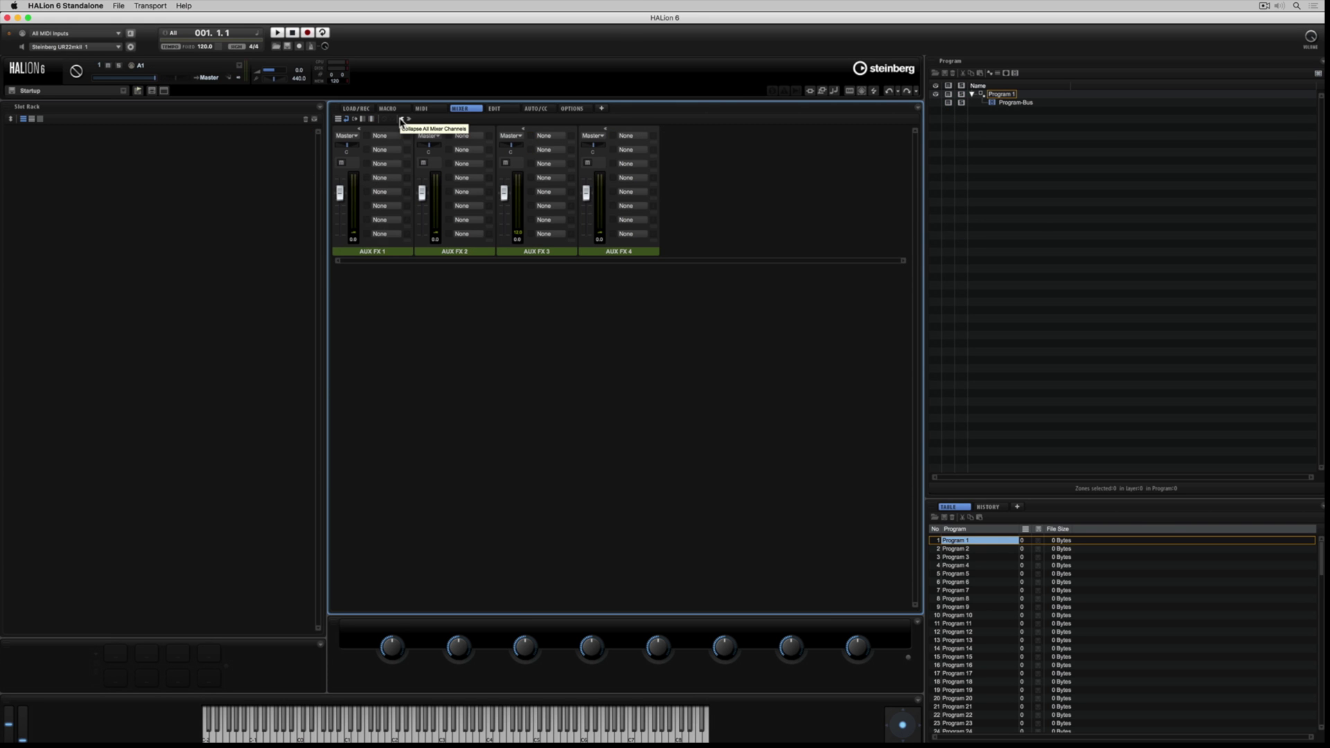
left_click(401, 120)
left_click(355, 119)
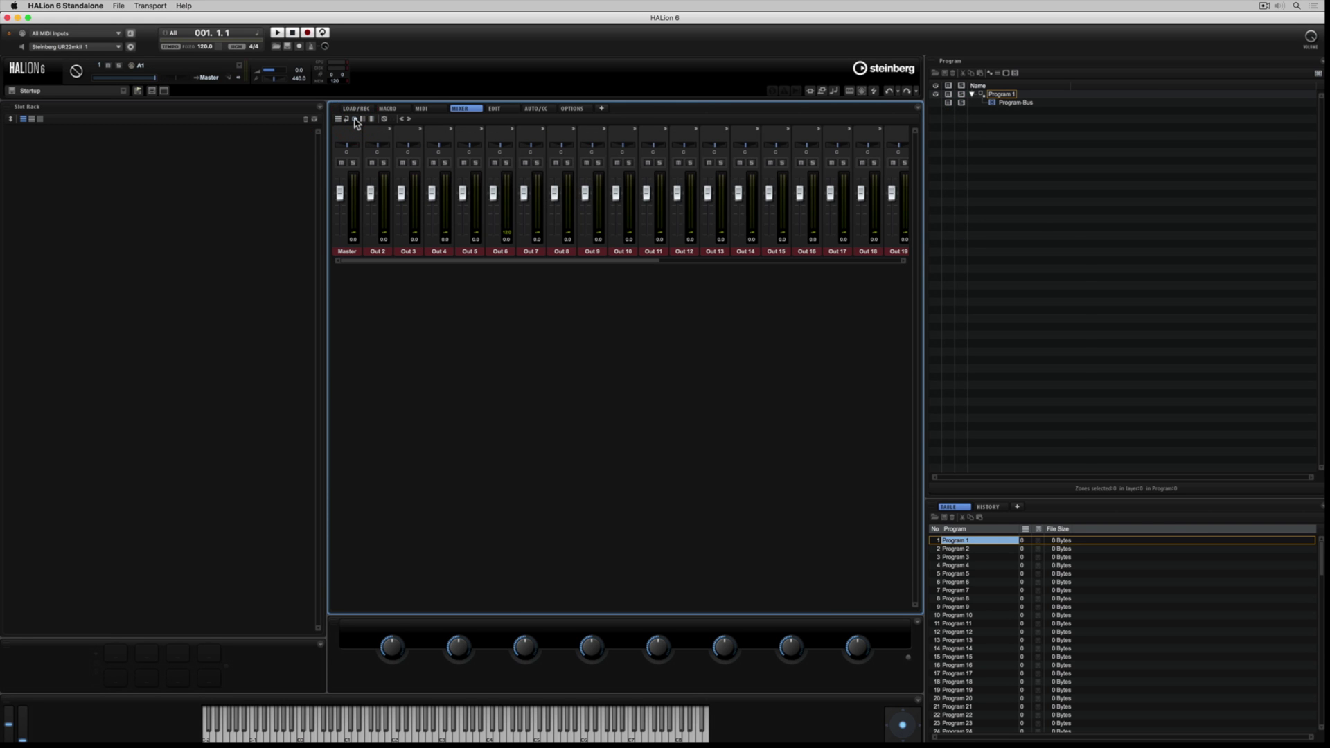
left_click(401, 119)
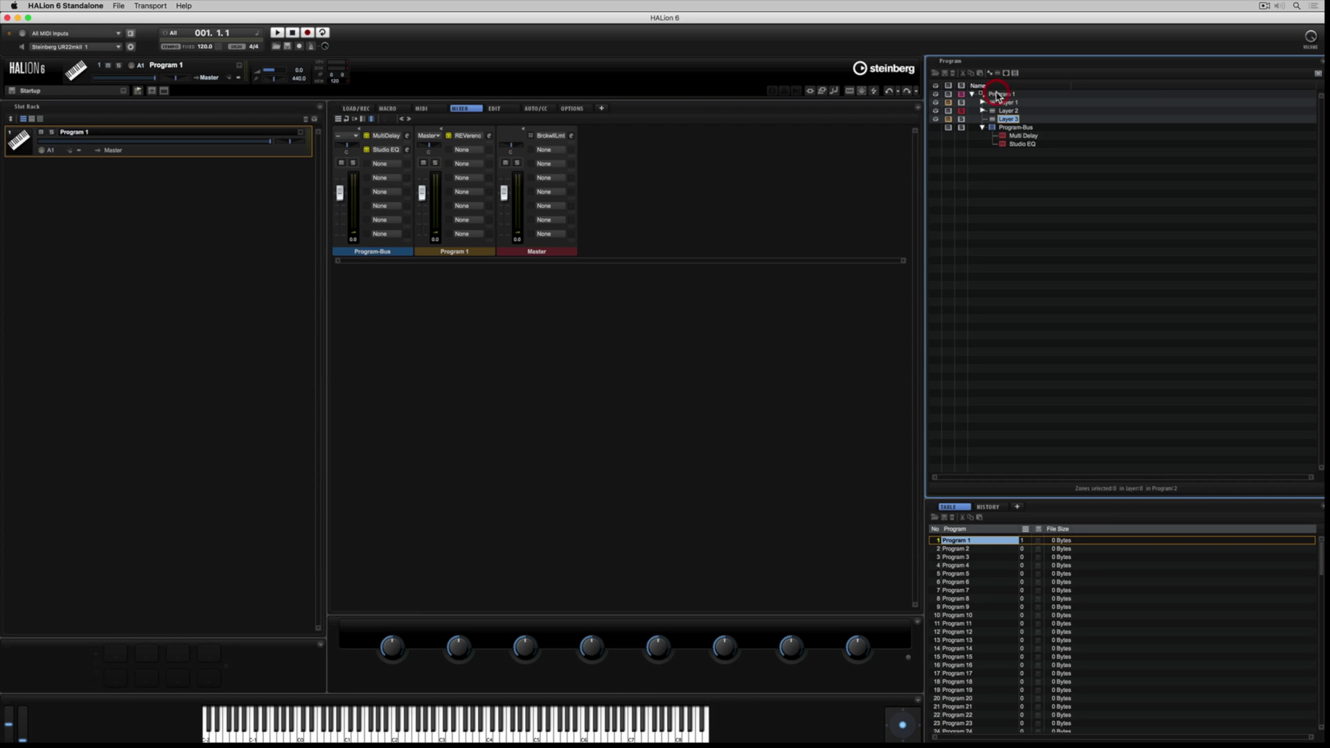
Add Layer 4 to Program 1 and give it a new zone
left_click(997, 95)
left_click(998, 73)
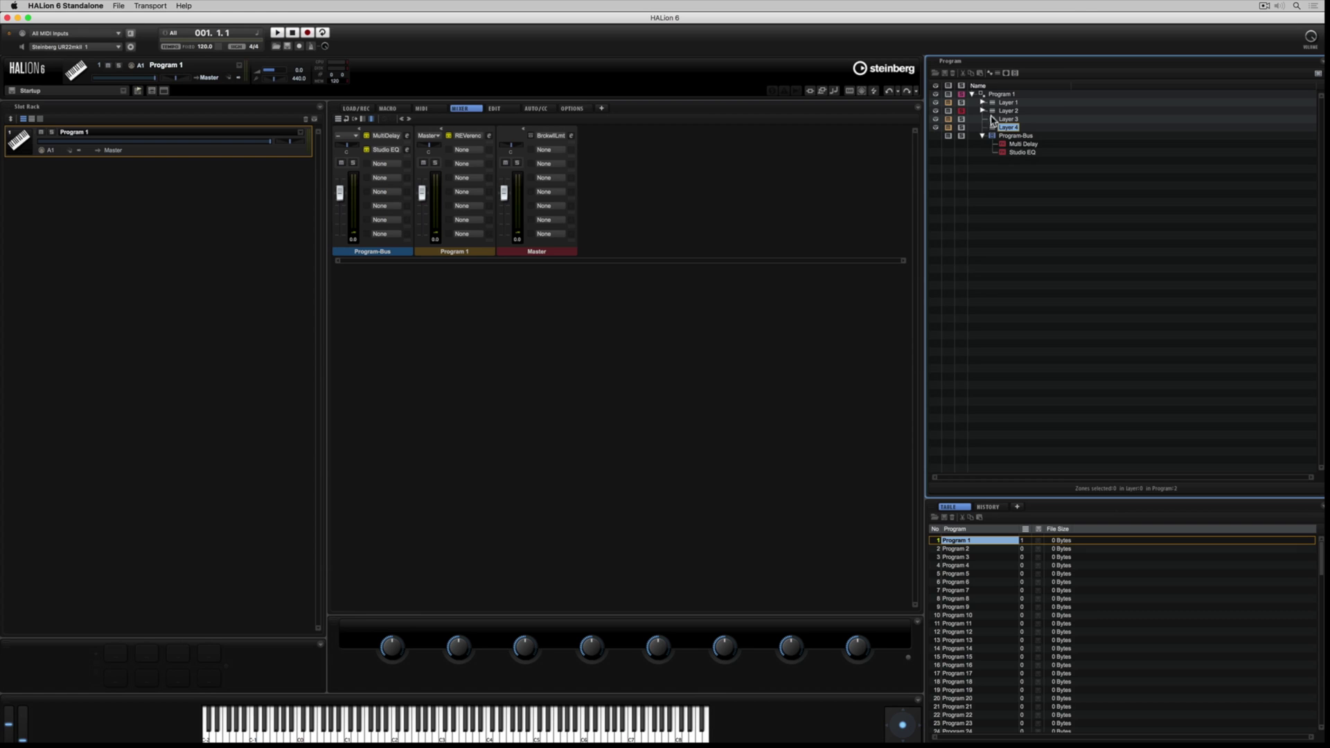
left_click(990, 74)
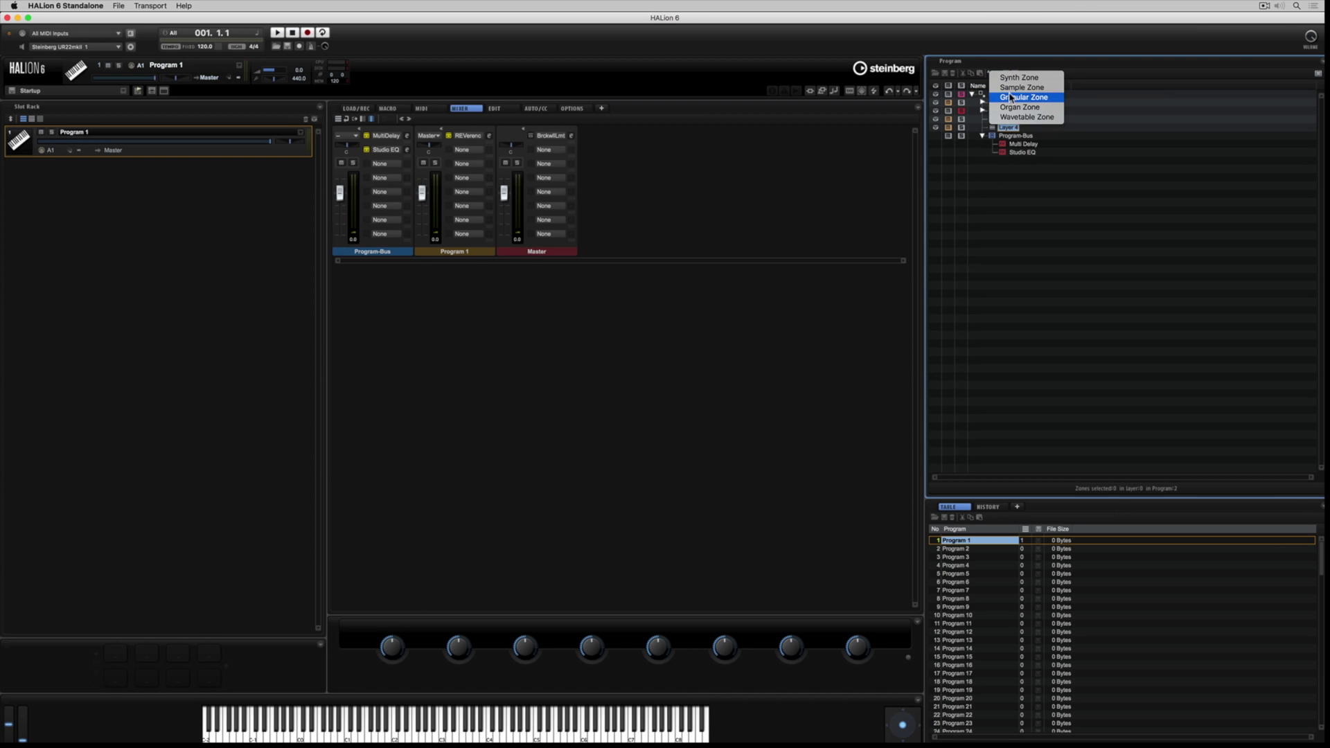
left_click(1015, 97)
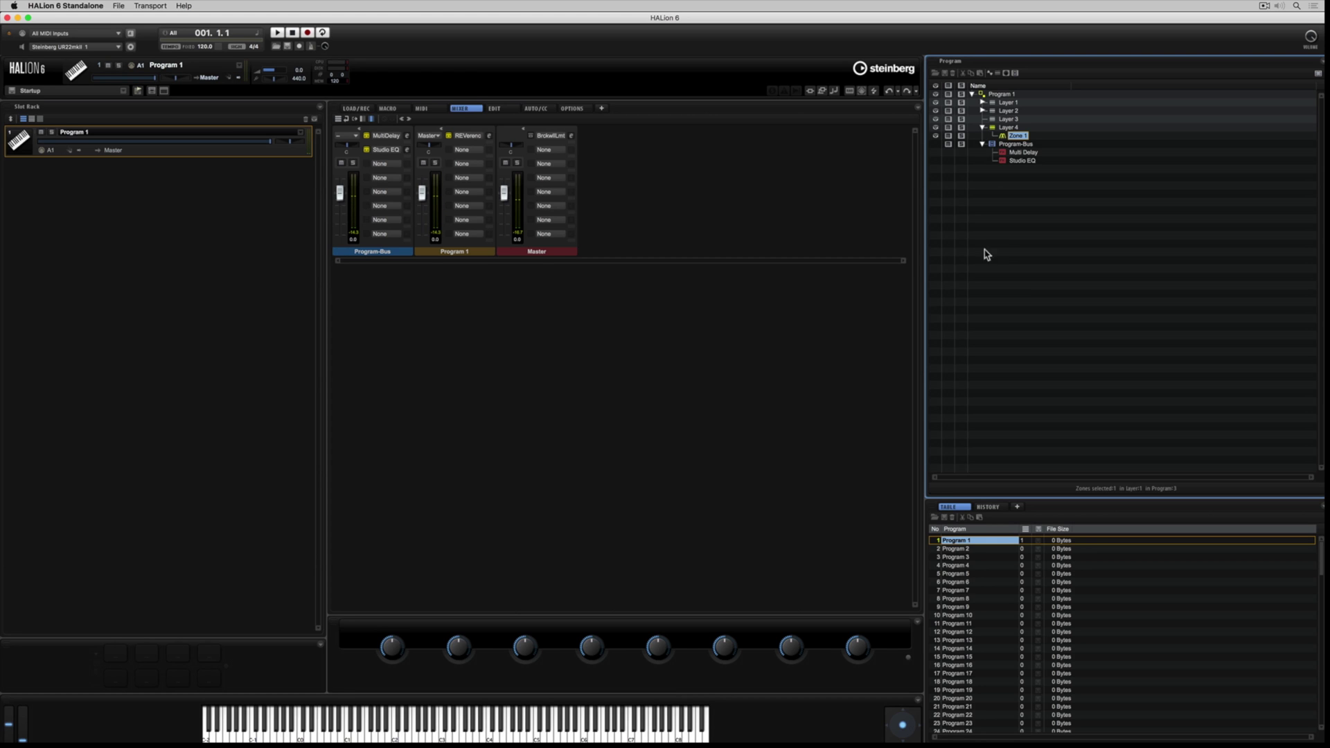
Hide the bus channels and drag Program 2 into the second slot
left_click(353, 122)
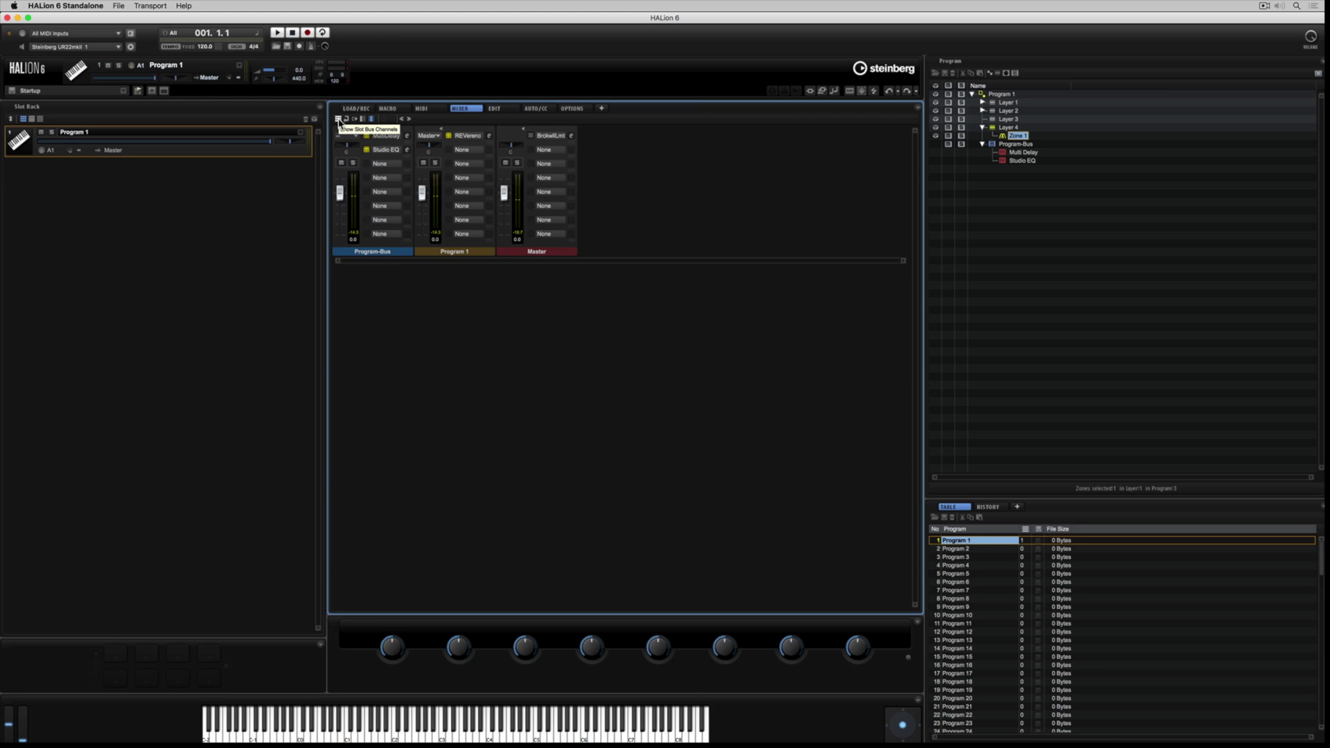
left_click(339, 120)
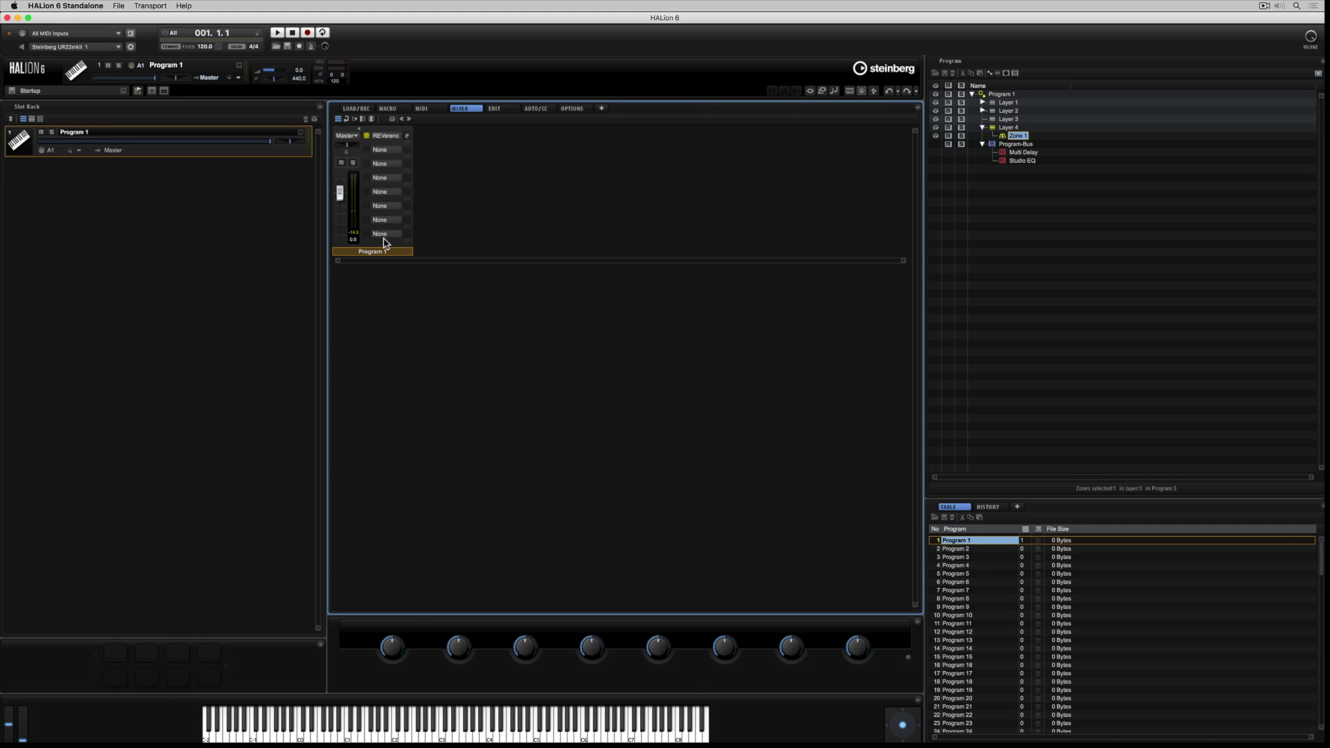
left_click_drag(957, 550, 252, 261)
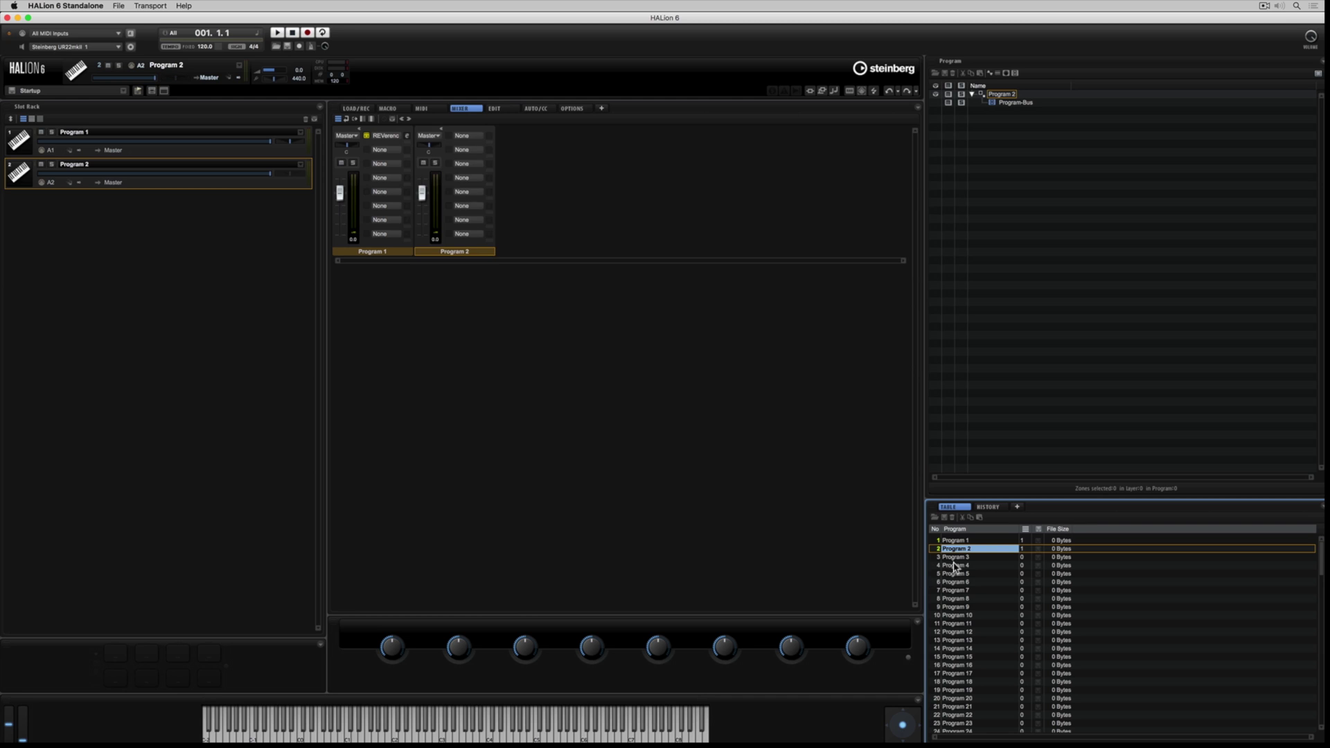
Load Program 3 into the third slot and show the empty slots in the rack and mixer
left_click_drag(957, 563, 202, 323)
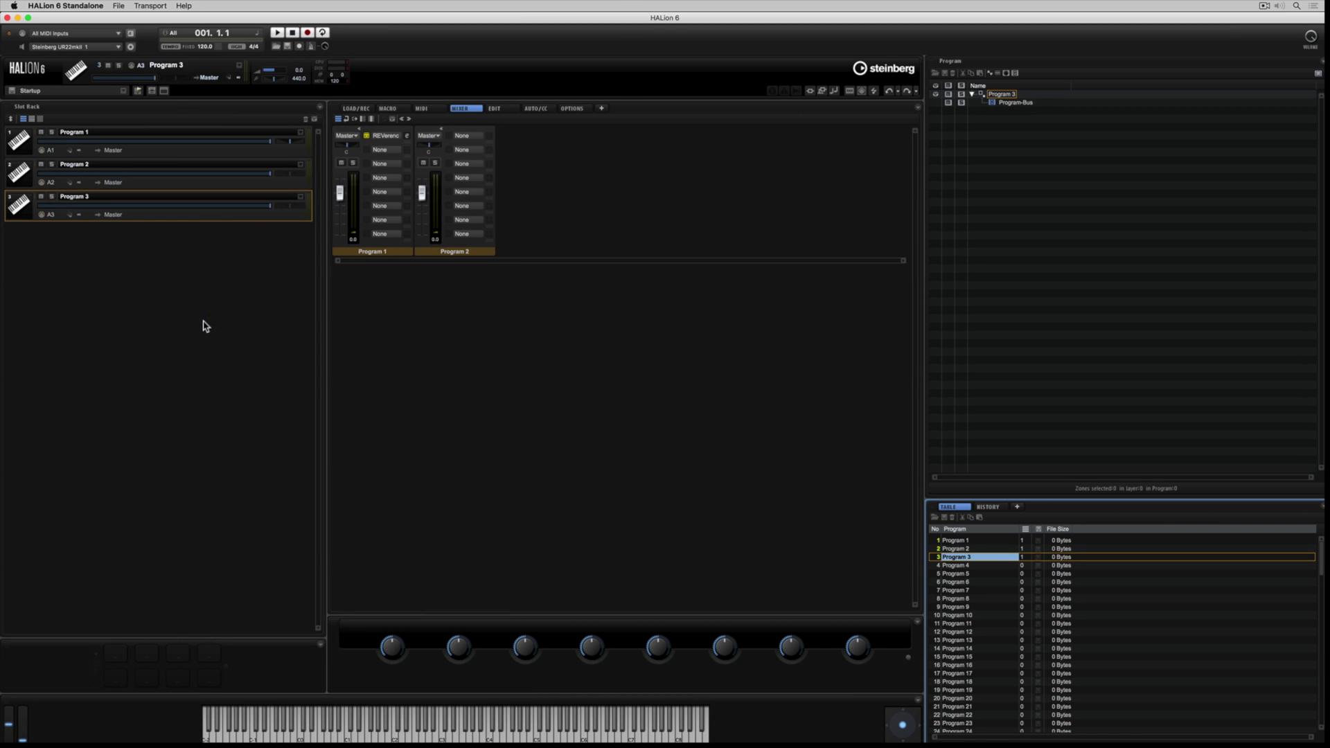
left_click(315, 120)
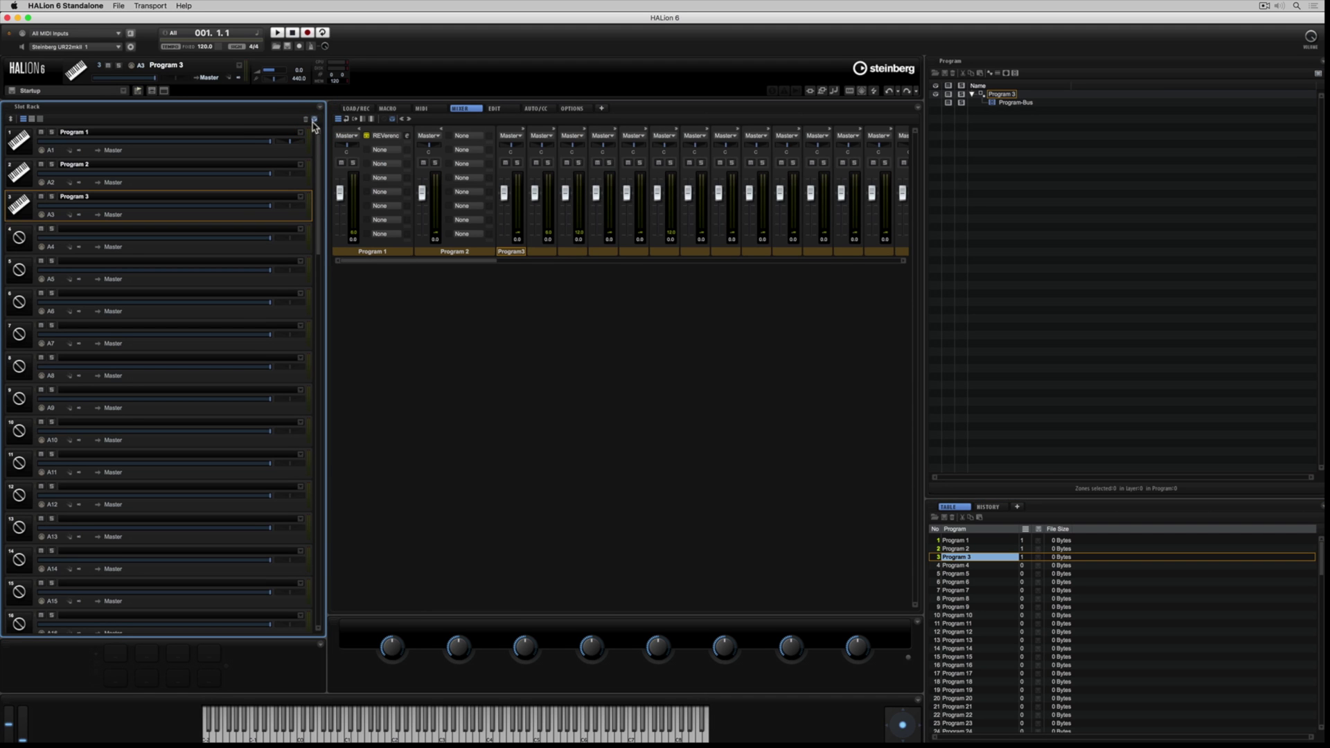
scroll(250, 347, "down", 10)
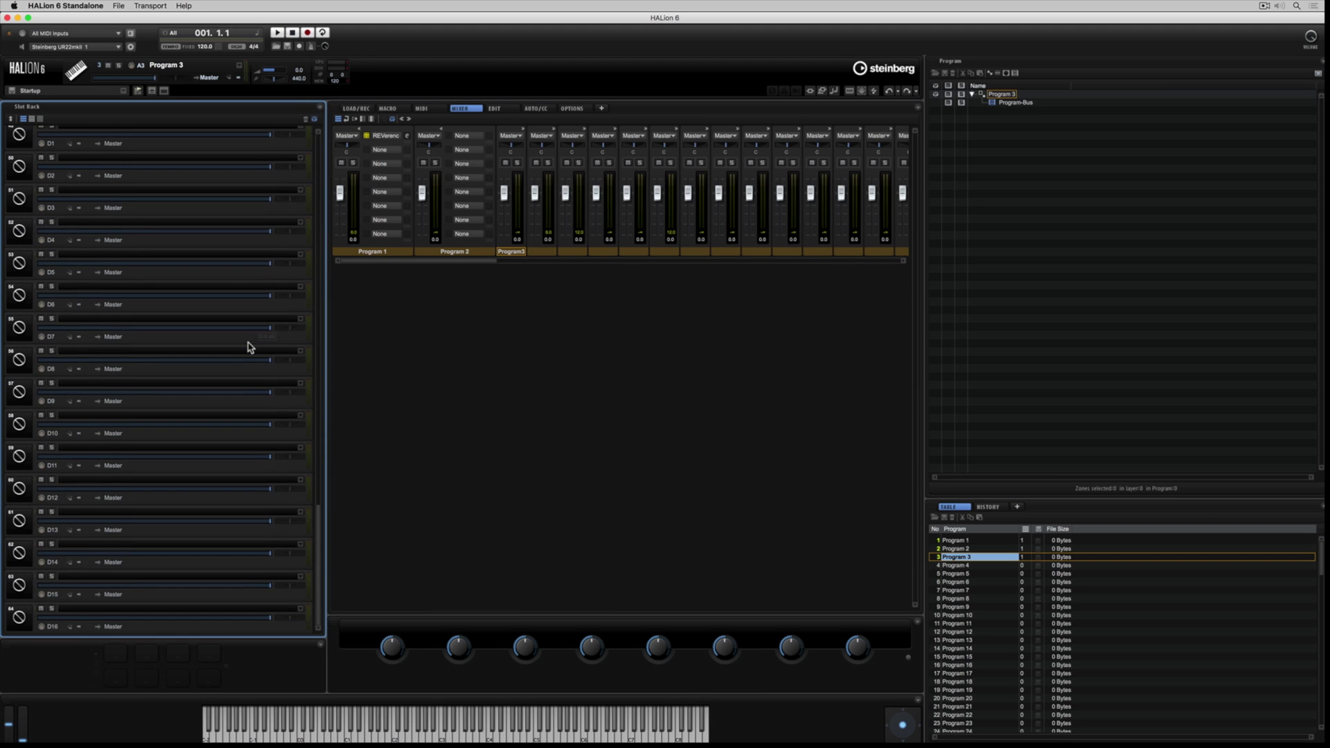
scroll(250, 347, "up", 10)
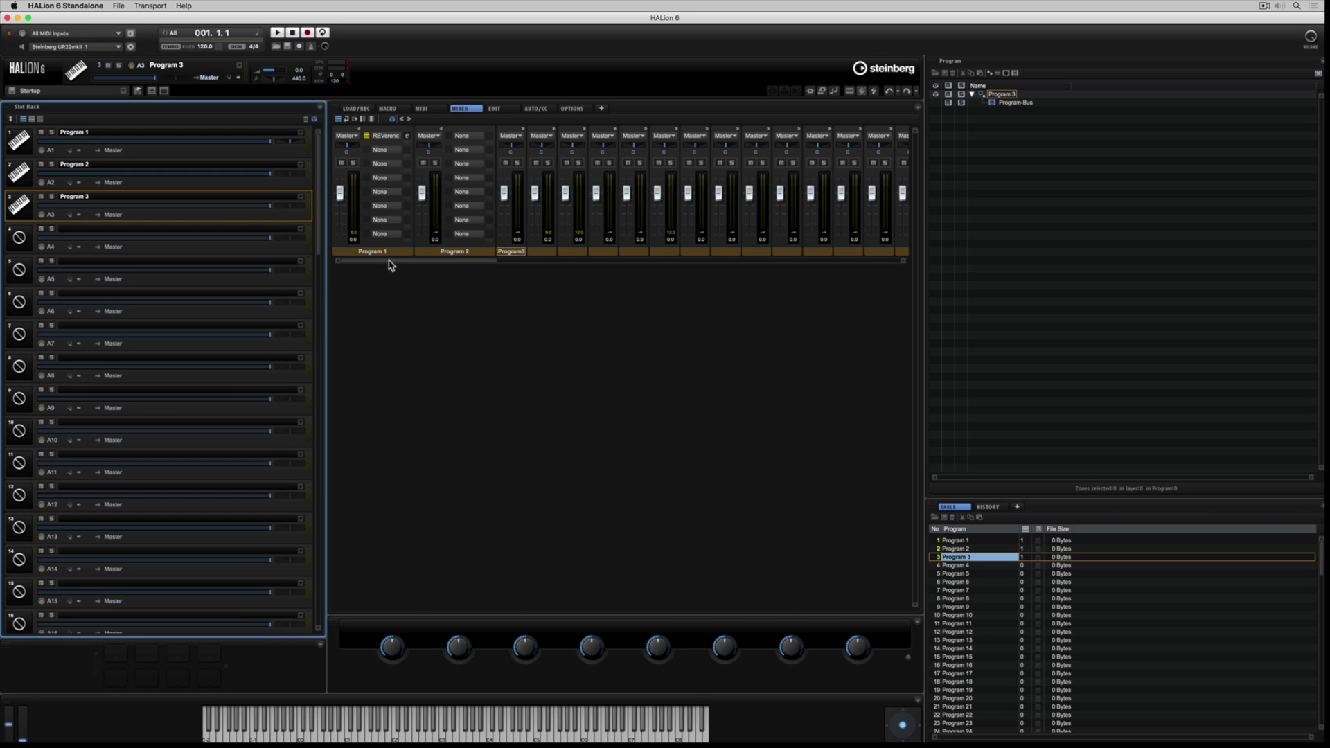
Show the History list of recent edits and begin saving Program 3 as a preset
left_click_drag(388, 263, 342, 257)
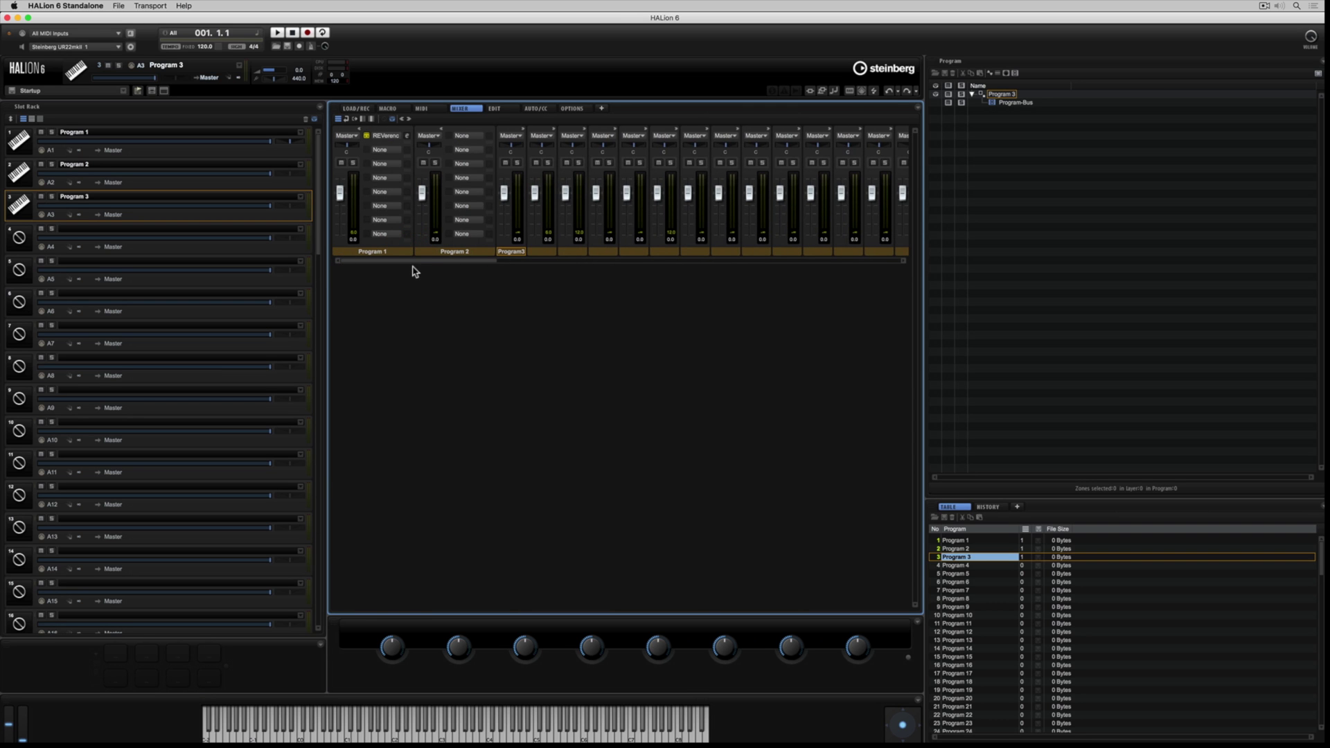
left_click(987, 506)
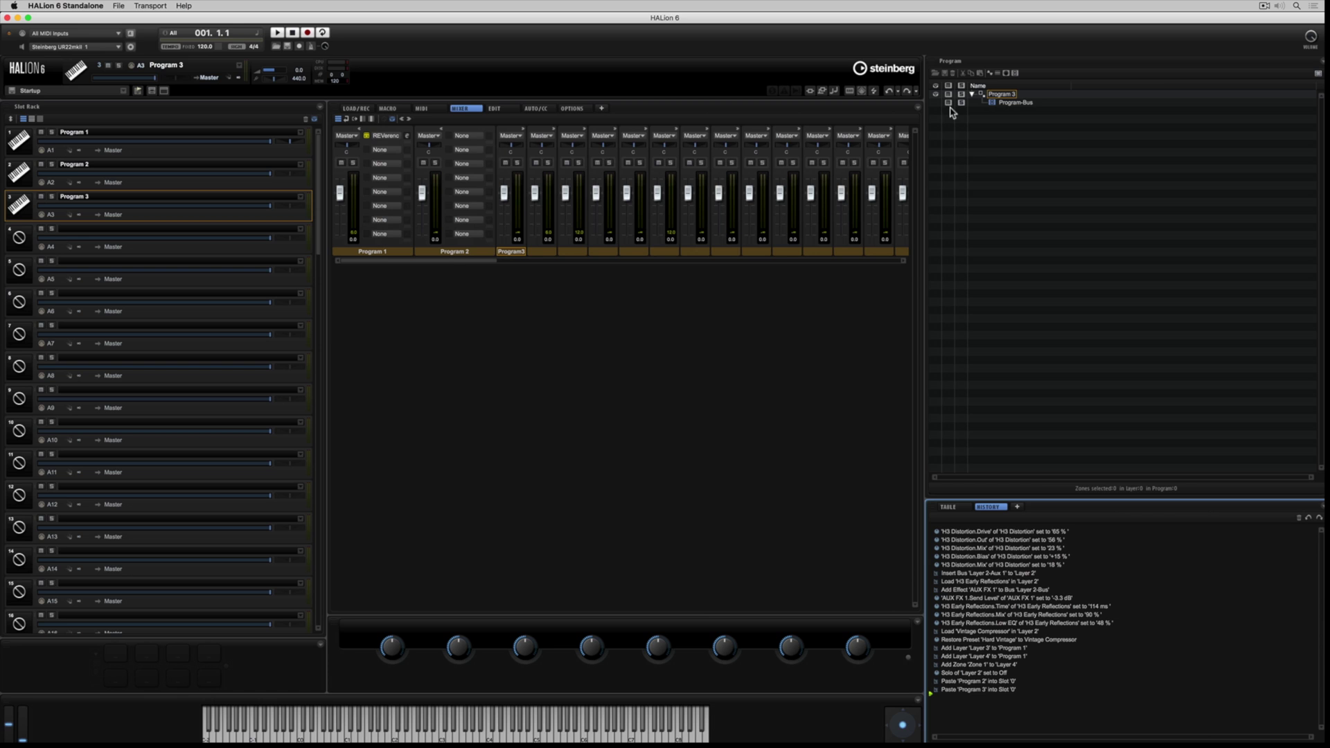
left_click(945, 75)
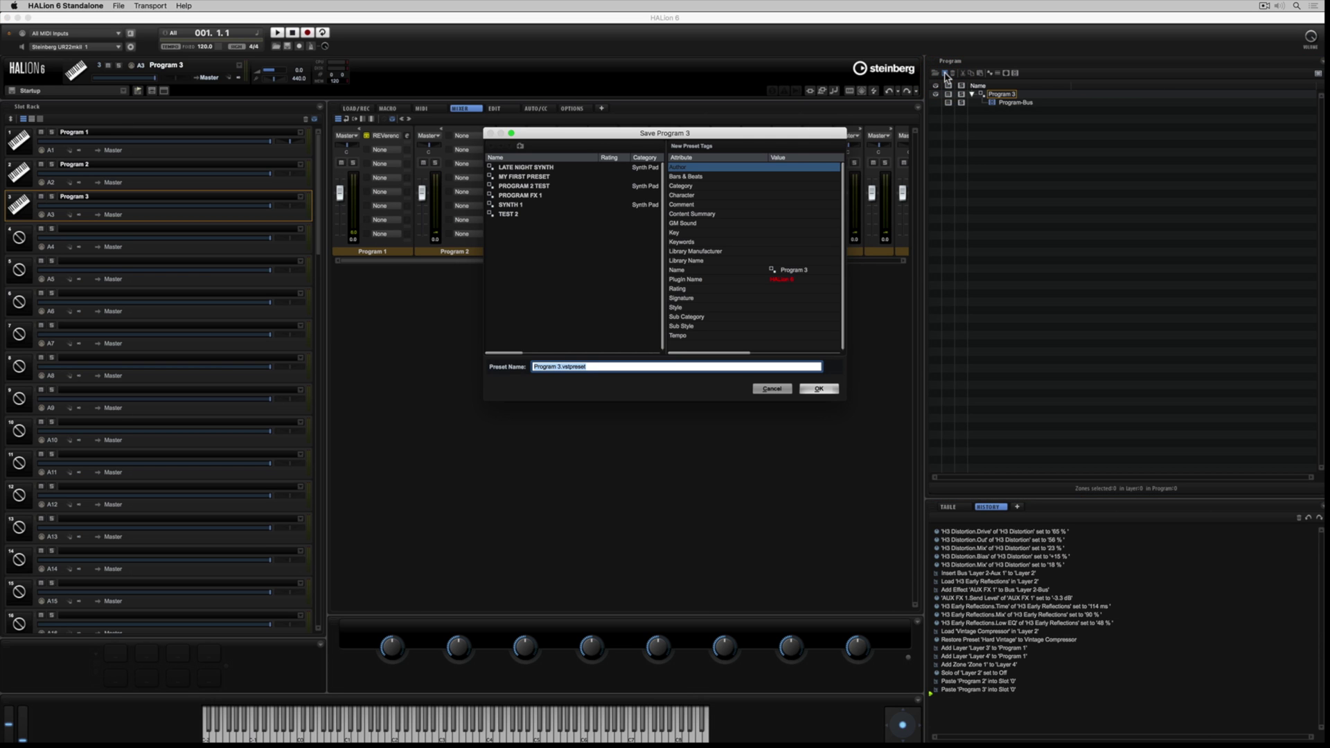
Name the preset 'PROGRAM FX TEST 2', tag its Character as Processed, and save it
type("PROGRAM FX TEST 2")
left_click(798, 196)
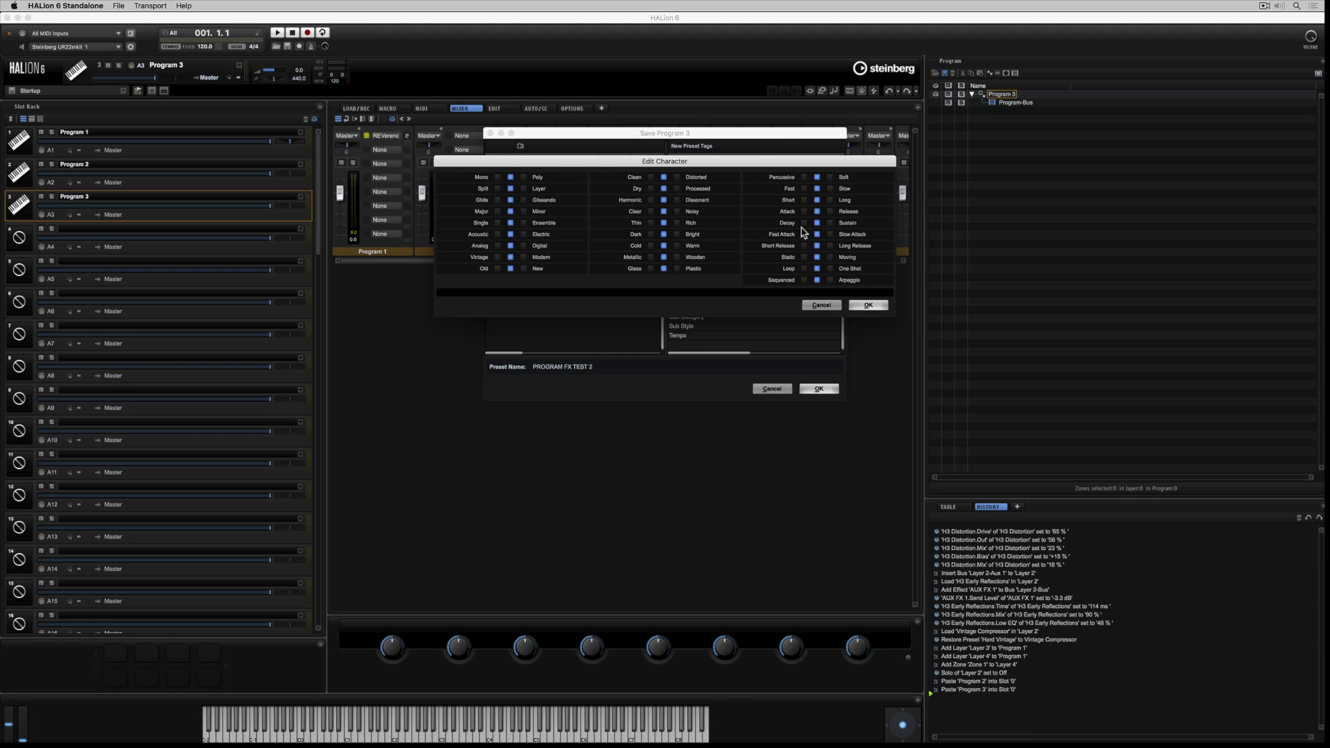
left_click(868, 305)
left_click(817, 389)
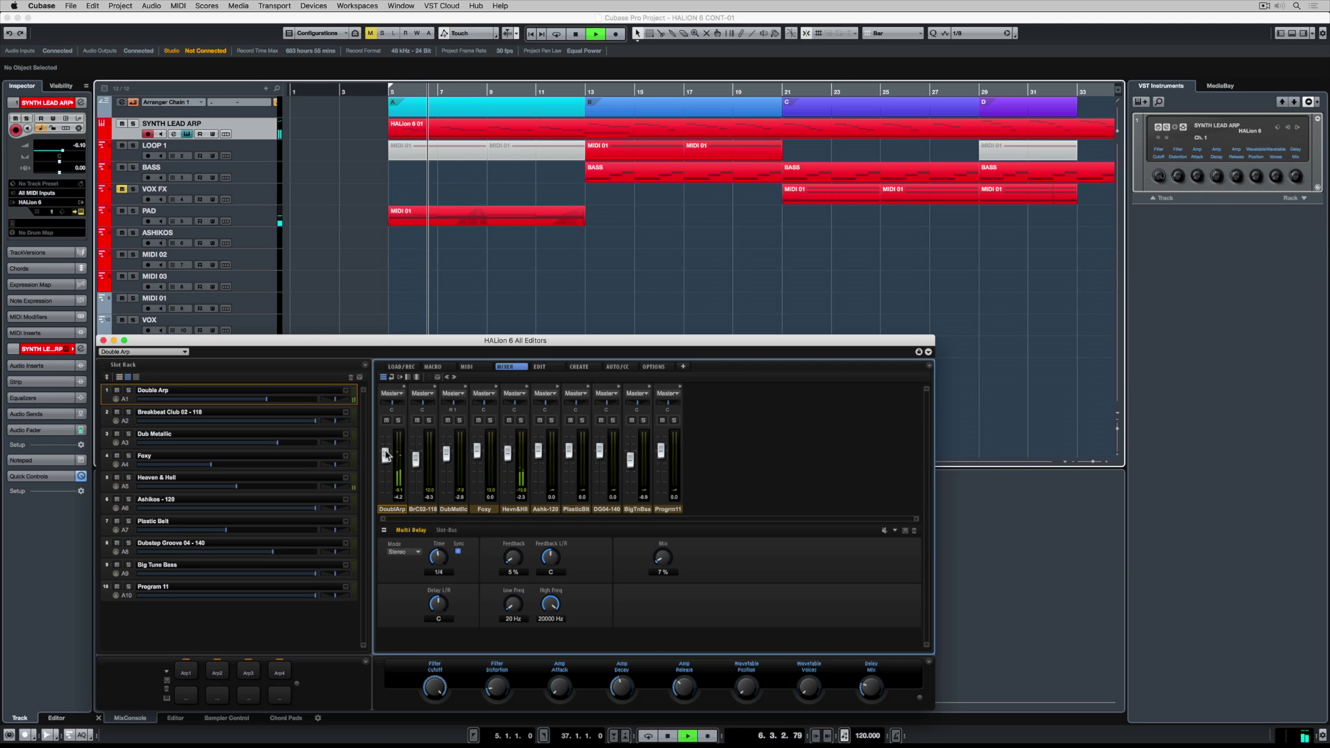
Add a Multi Delay mix automation track, enable Write on SYNTH LEAD ARP, and record the mix dropping to about 43%
left_click(454, 378)
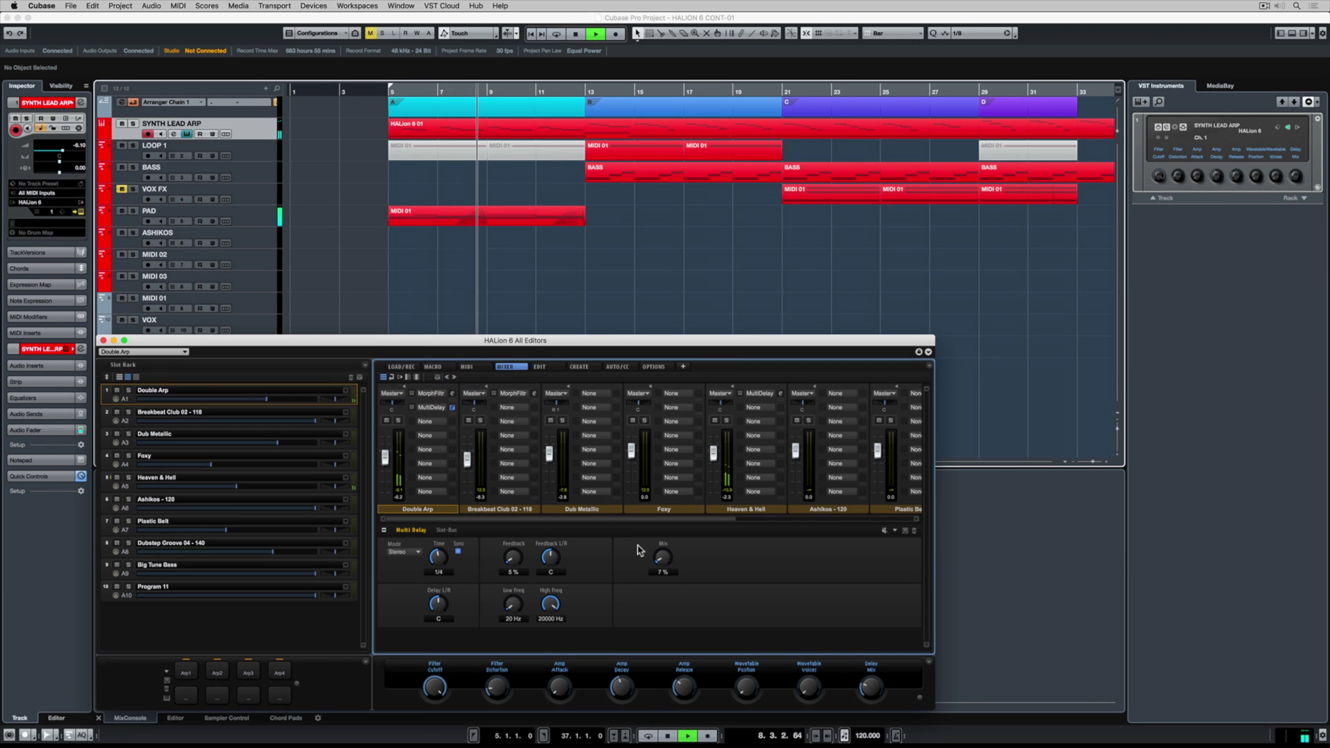
left_click_drag(662, 556, 667, 534)
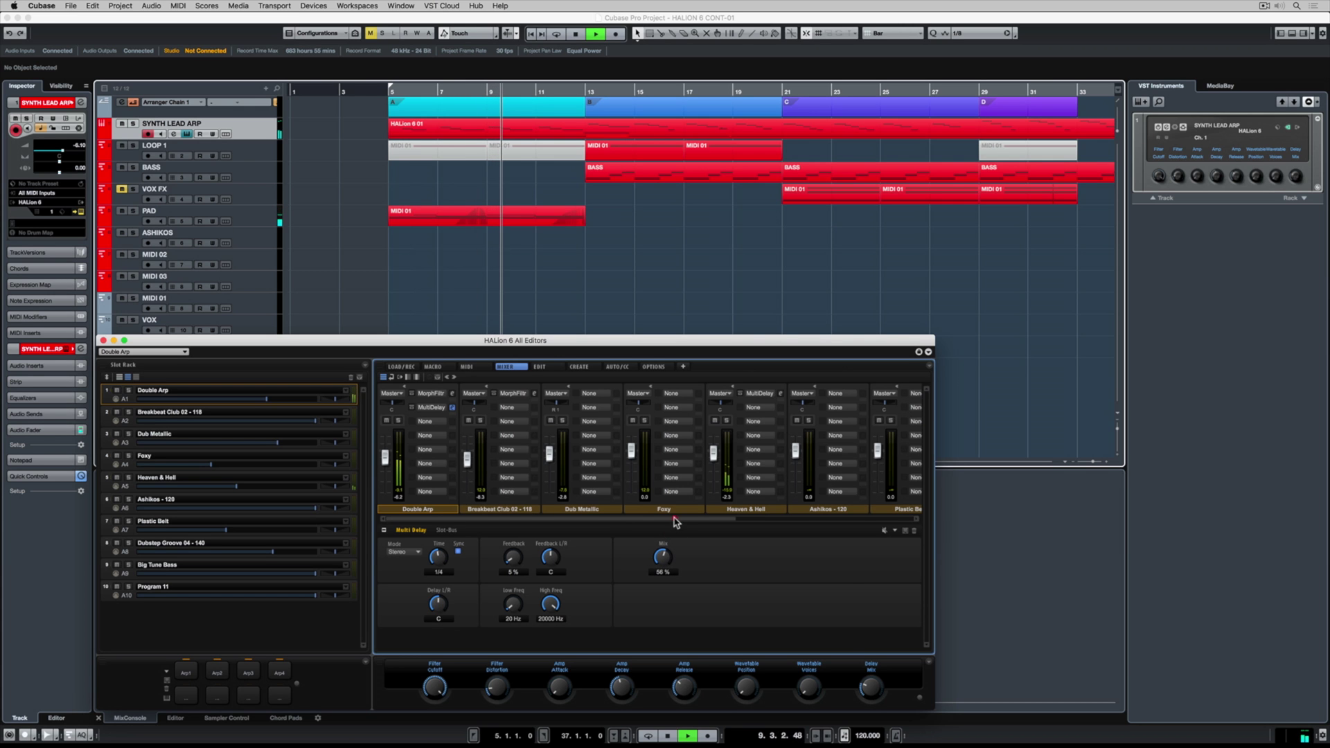
right_click(662, 556)
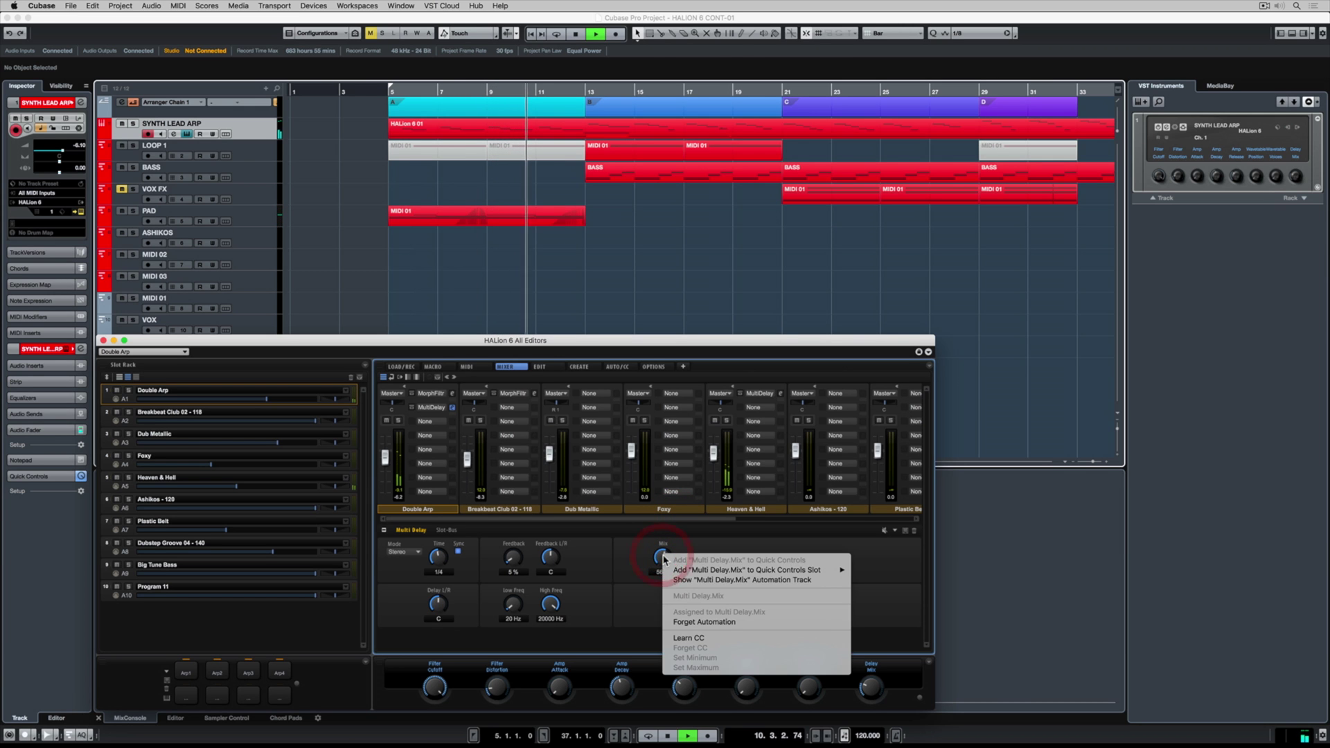
left_click(724, 580)
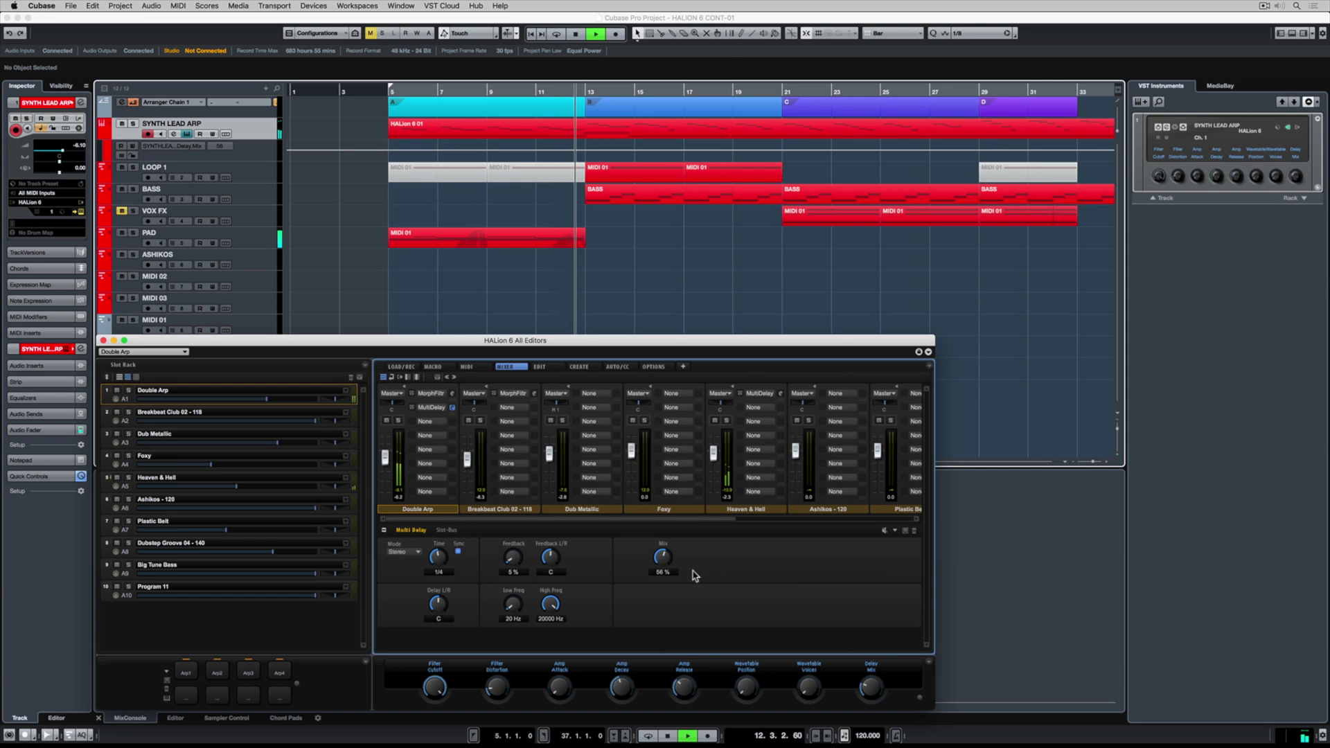
left_click(212, 133)
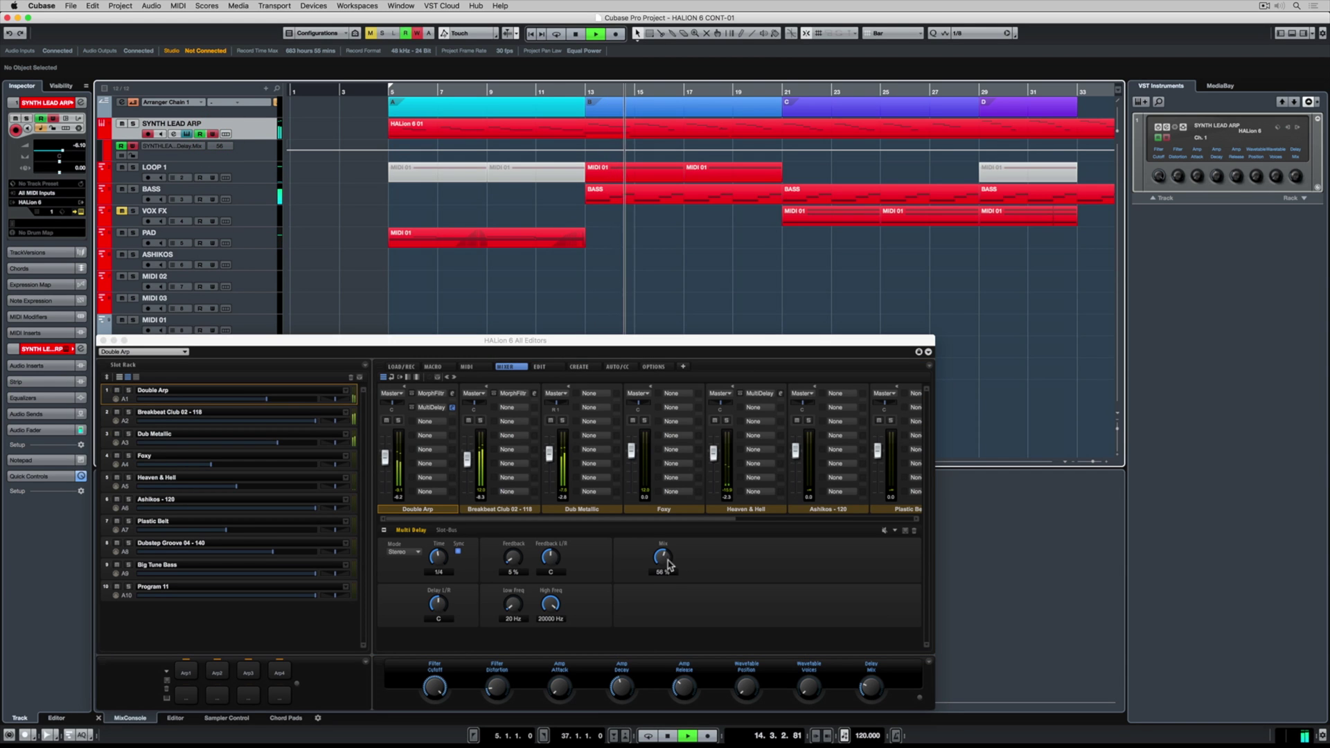
left_click_drag(661, 556, 655, 569)
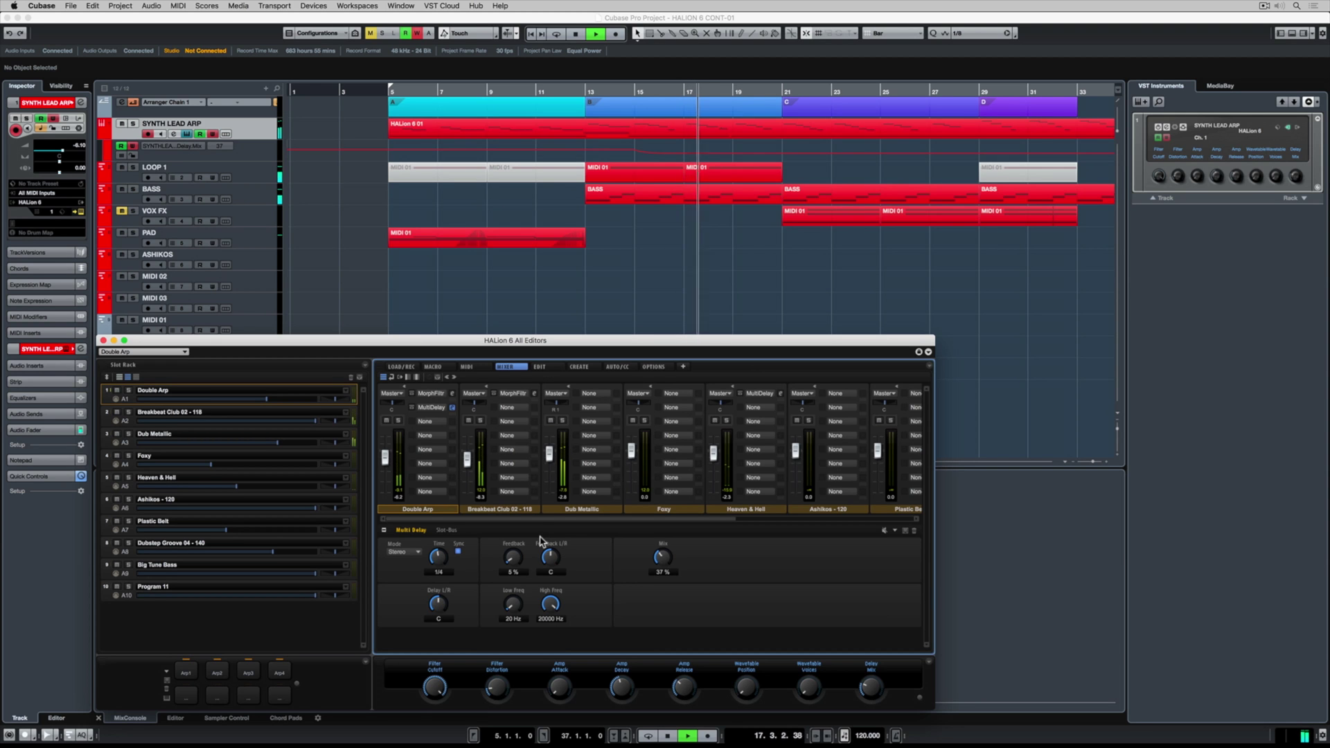
Record Dub Metallic's bus level dropping to -8.9 on a new automation track
right_click(550, 456)
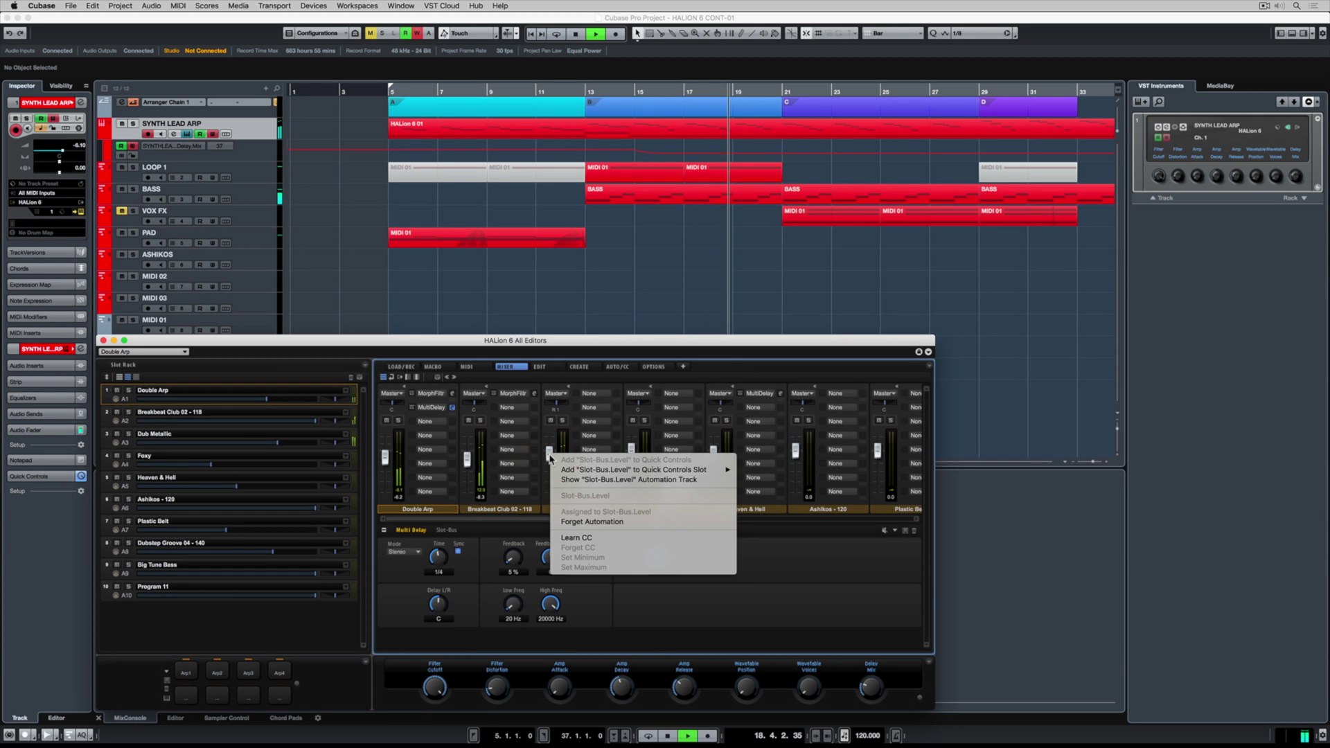
left_click(595, 479)
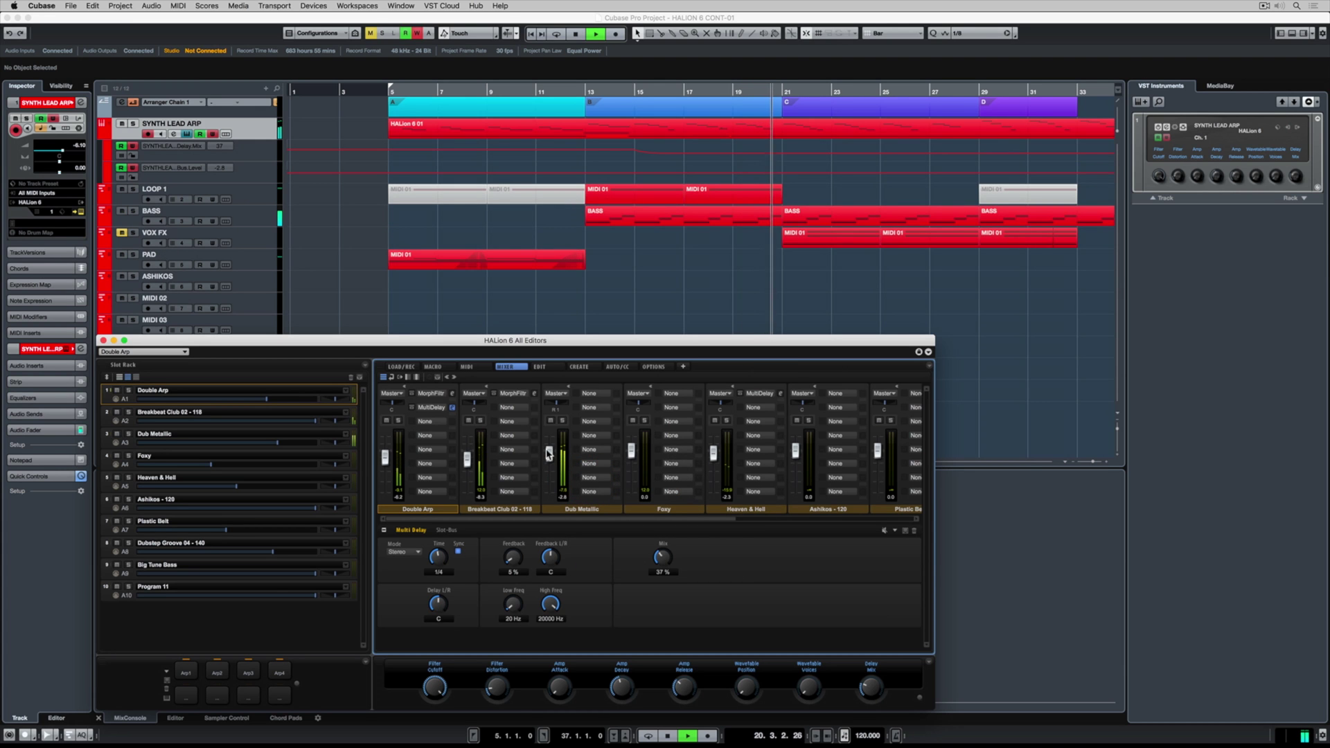
left_click_drag(548, 454, 548, 459)
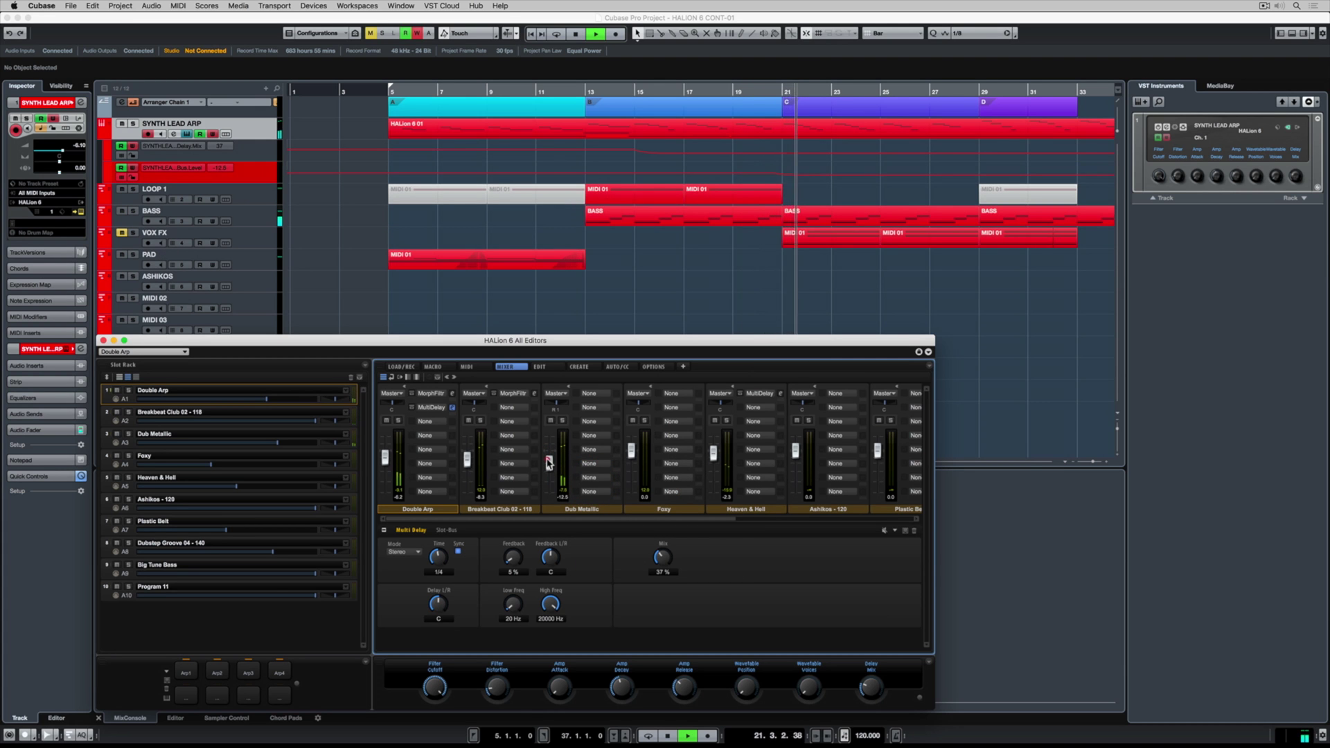
Record the Morph Filter cutoff sweeping down to 476 Hz, then stop playback
left_click(452, 392)
left_click(552, 572)
left_click_drag(552, 572, 550, 606)
key("space")
left_click(443, 379)
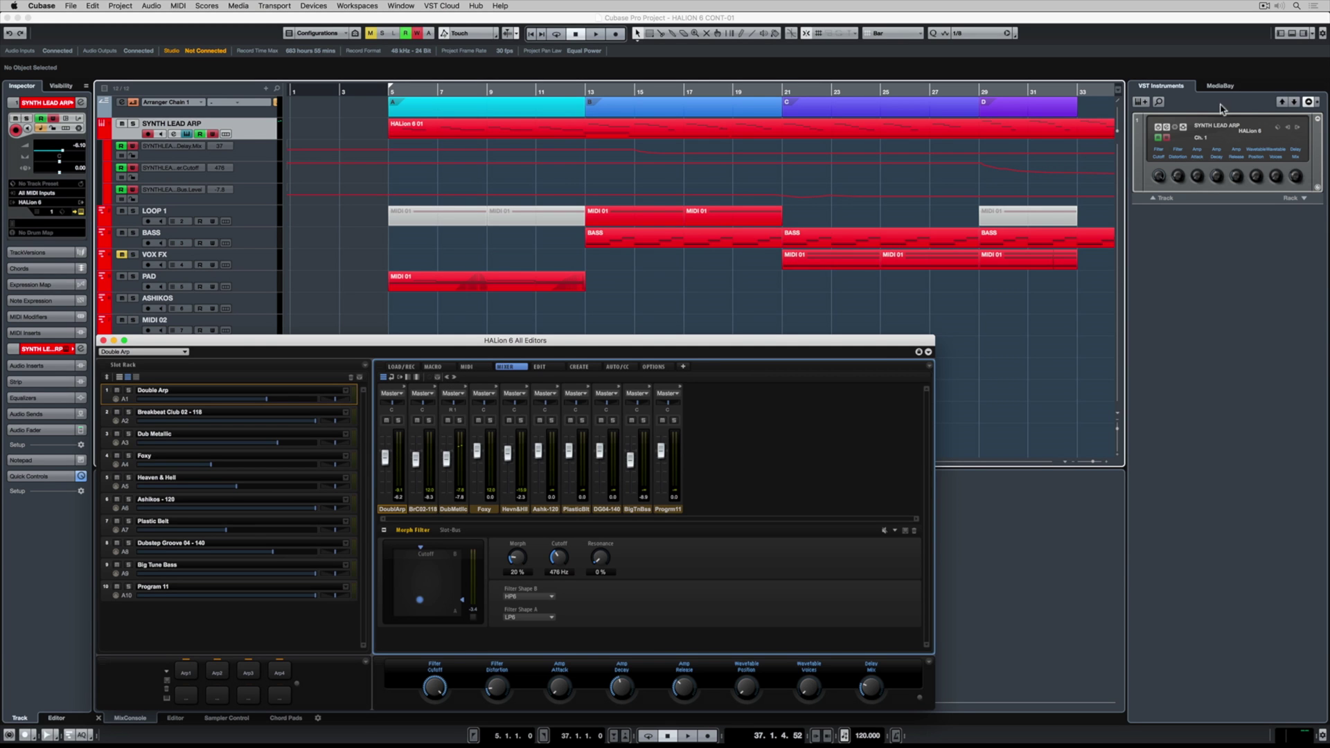
Activate HALion outputs Out 2 through Out 7 in the VST Instruments rack
left_click(1297, 130)
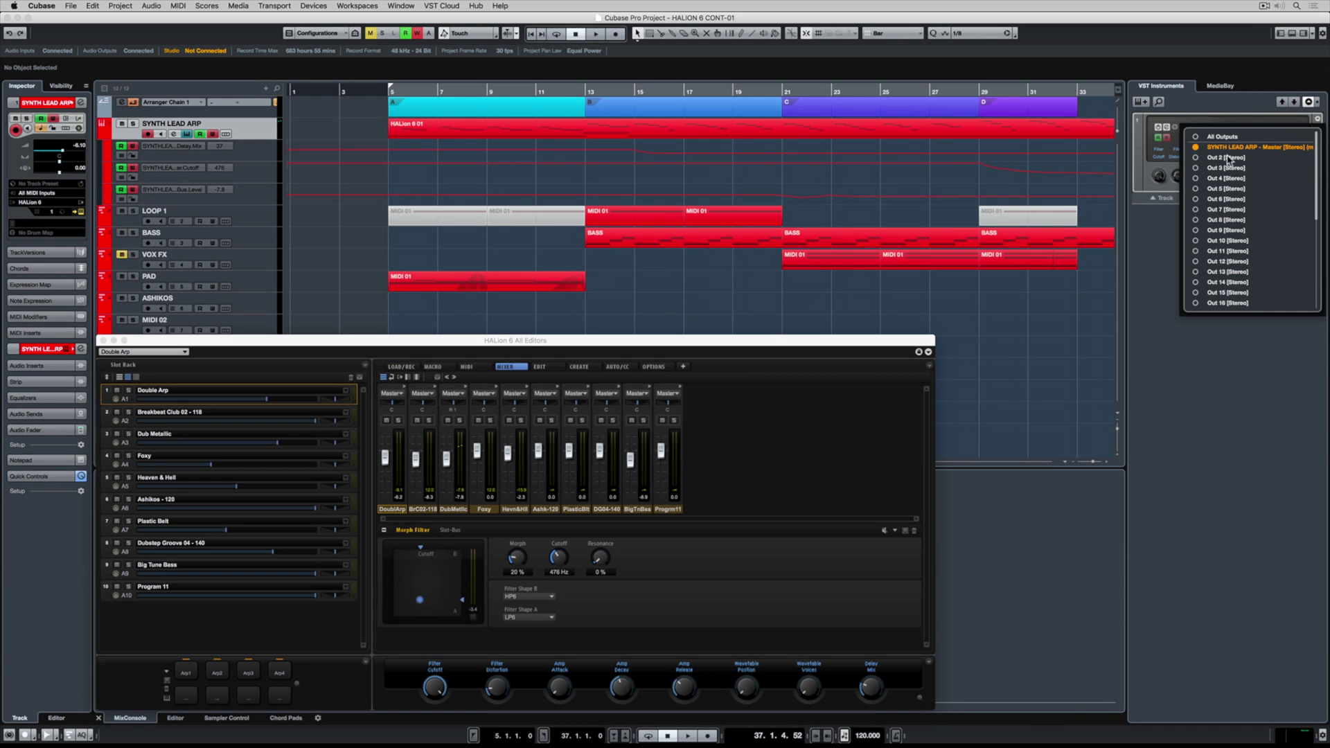
left_click(1195, 157)
left_click(1194, 167)
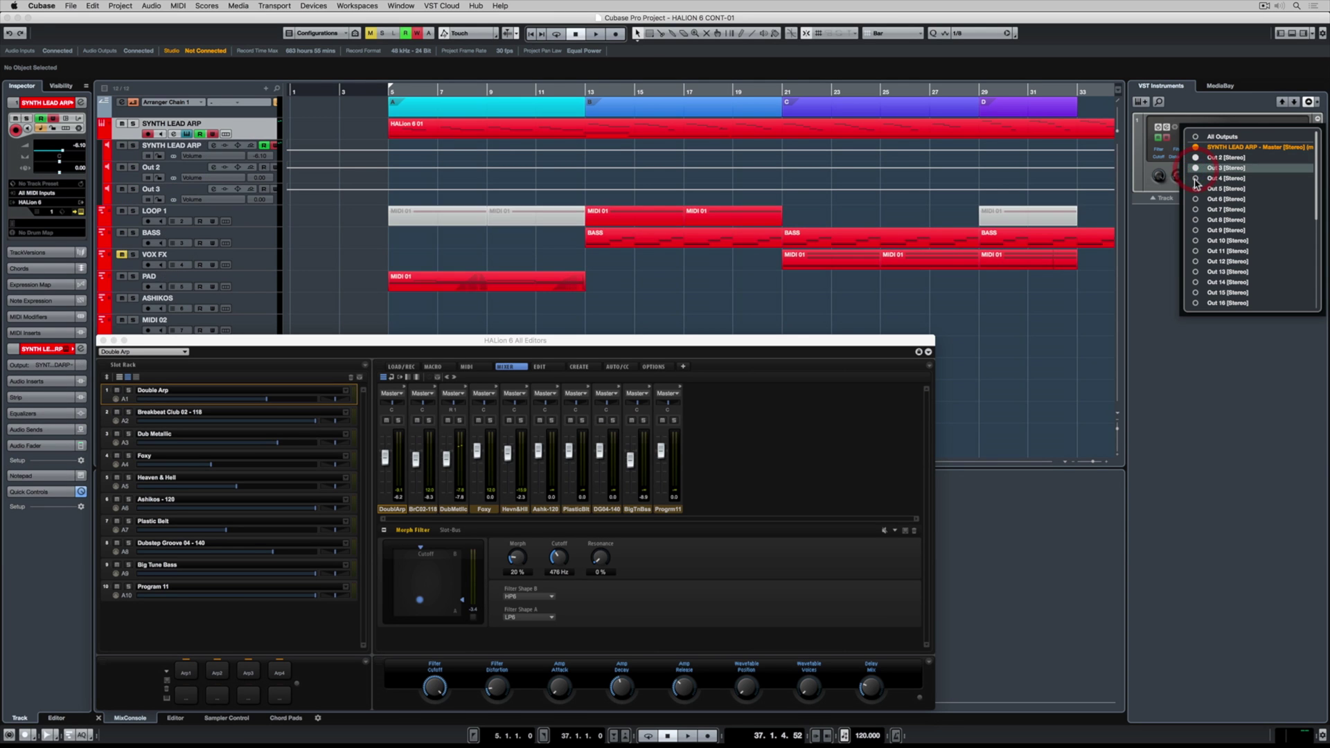
left_click(1194, 178)
left_click(1194, 188)
left_click(1194, 199)
left_click(1195, 209)
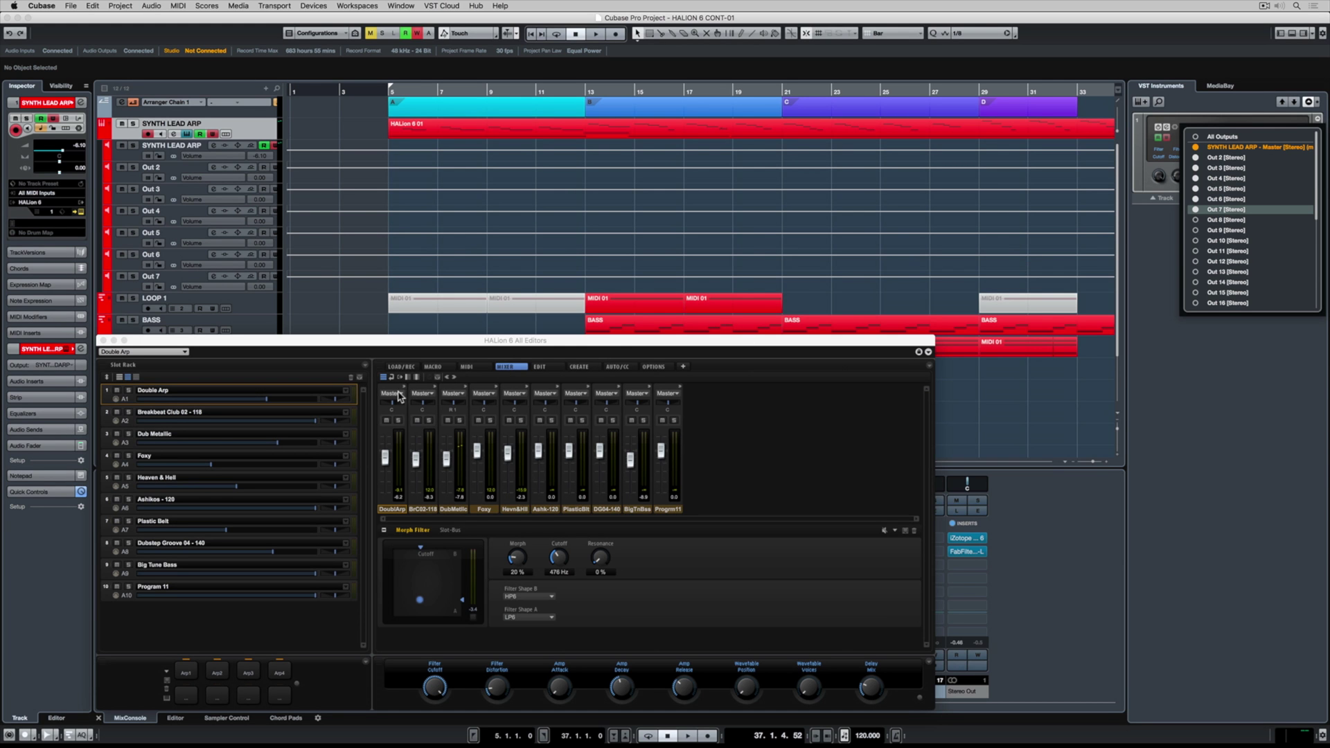
Route the second program channel's output to Out 2
left_click(423, 393)
left_click(431, 406)
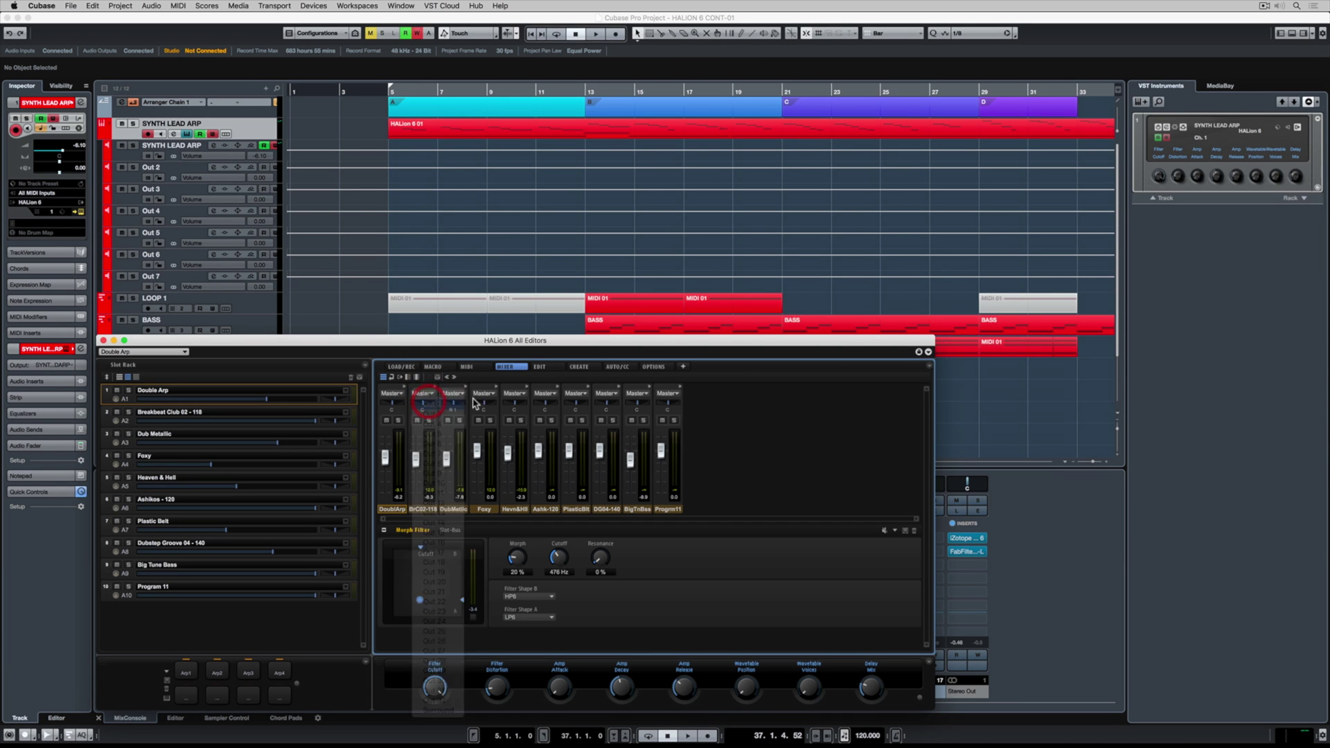
left_click(465, 394)
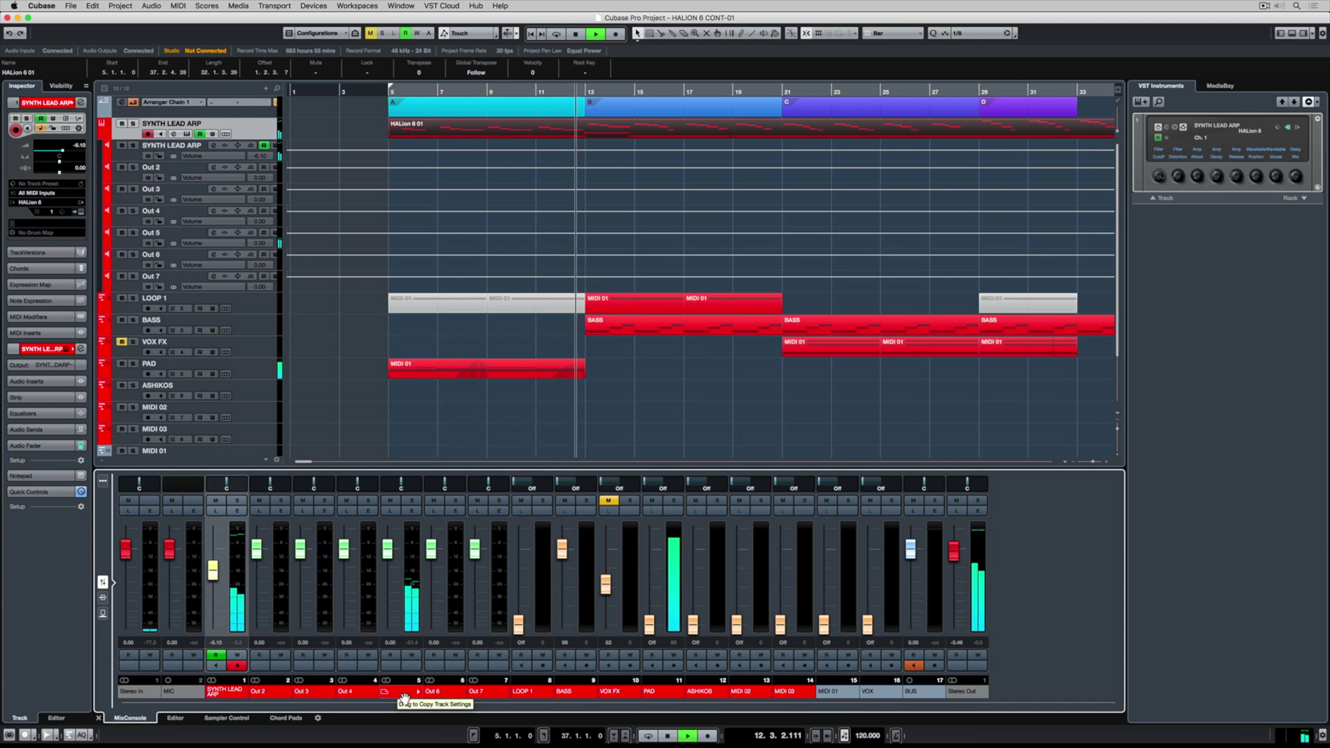
Solo the Out 3 channel and pull its fader down to -2.75 dB
left_click(324, 500)
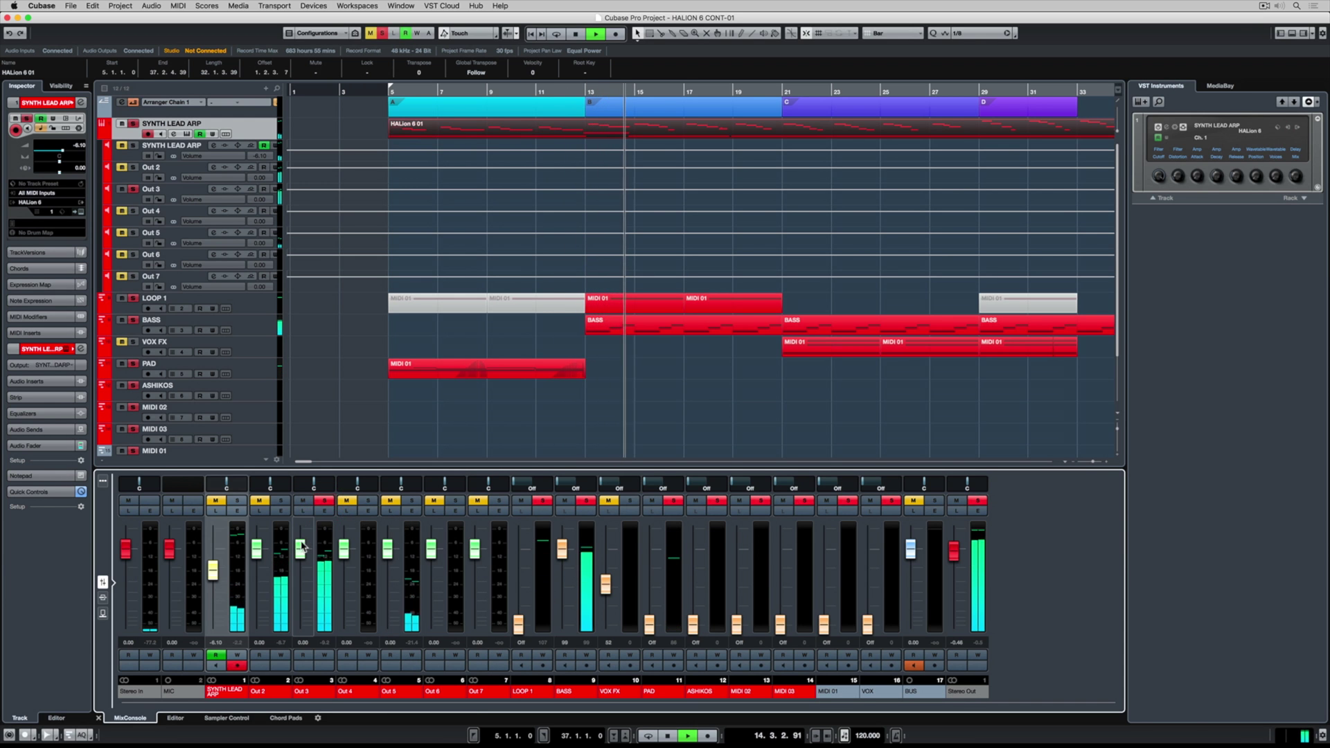
left_click_drag(300, 549, 300, 568)
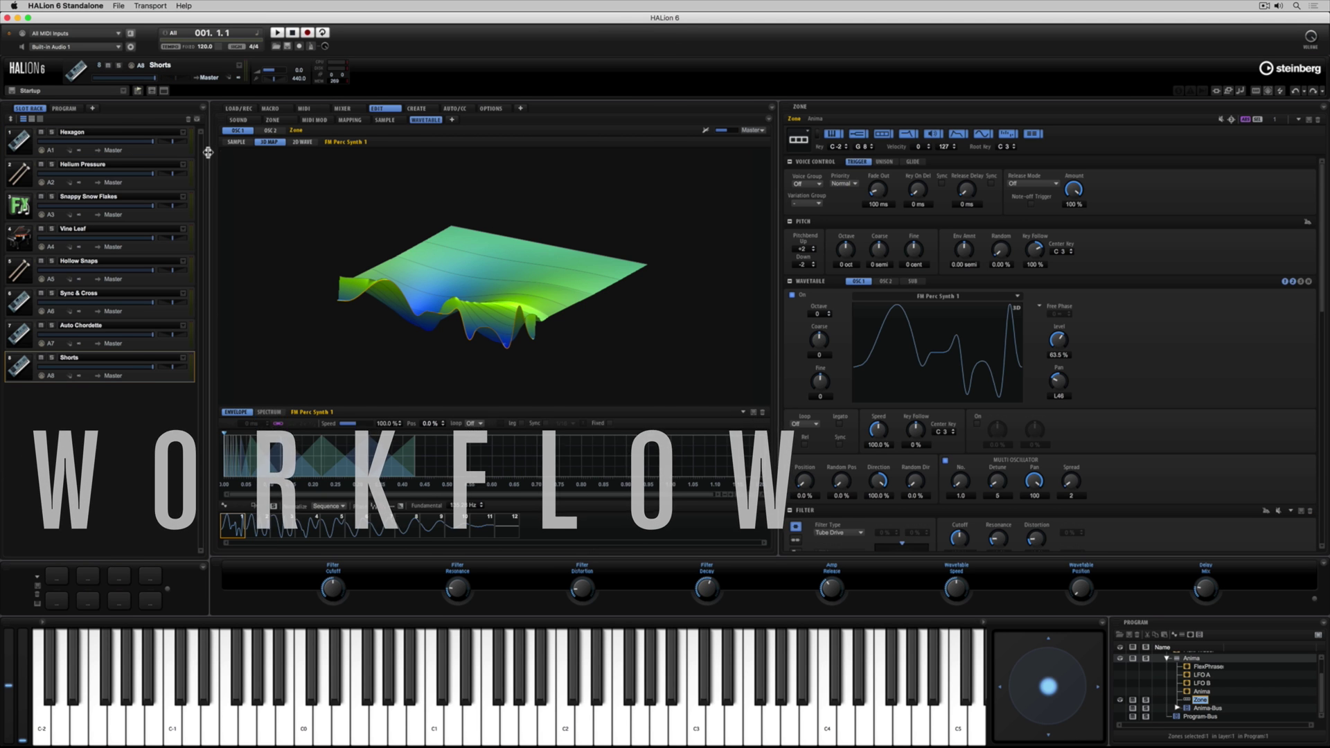
Drag the Slot Rack divider right to make the slot rack panel wider
left_click_drag(208, 152, 311, 158)
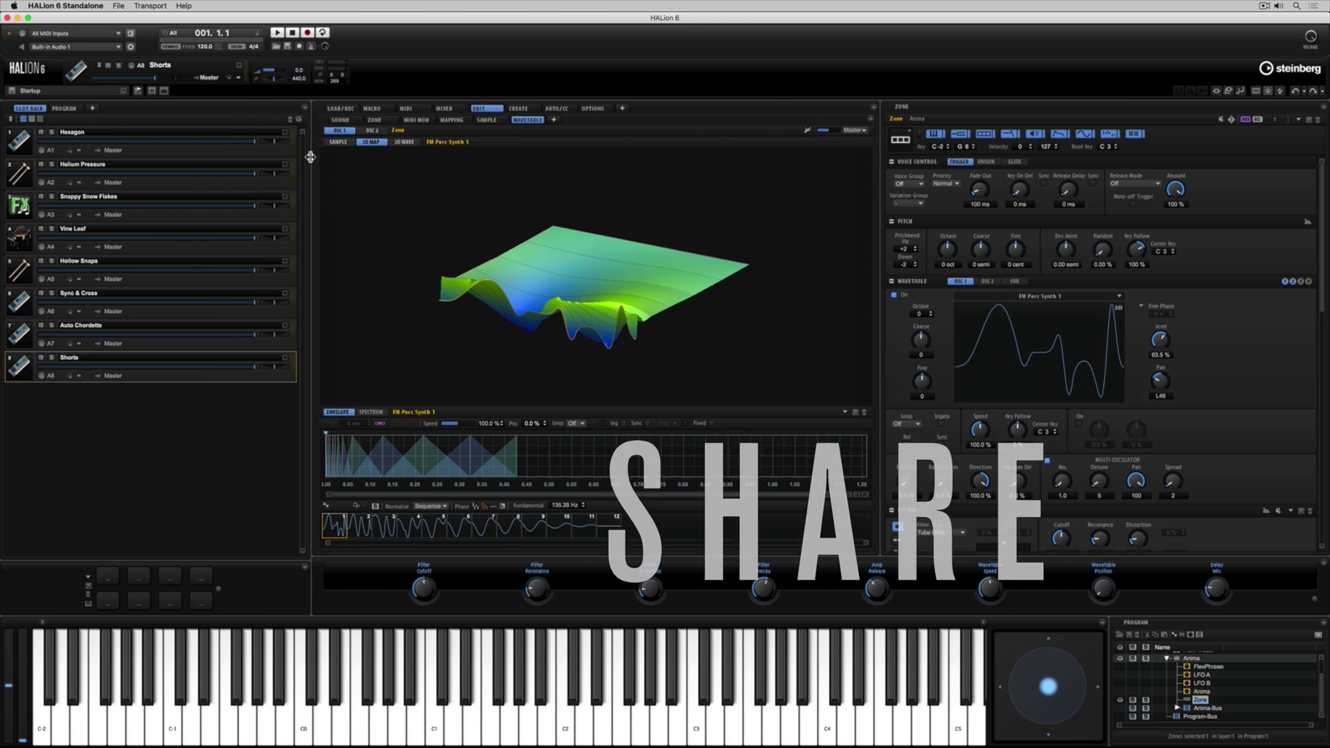